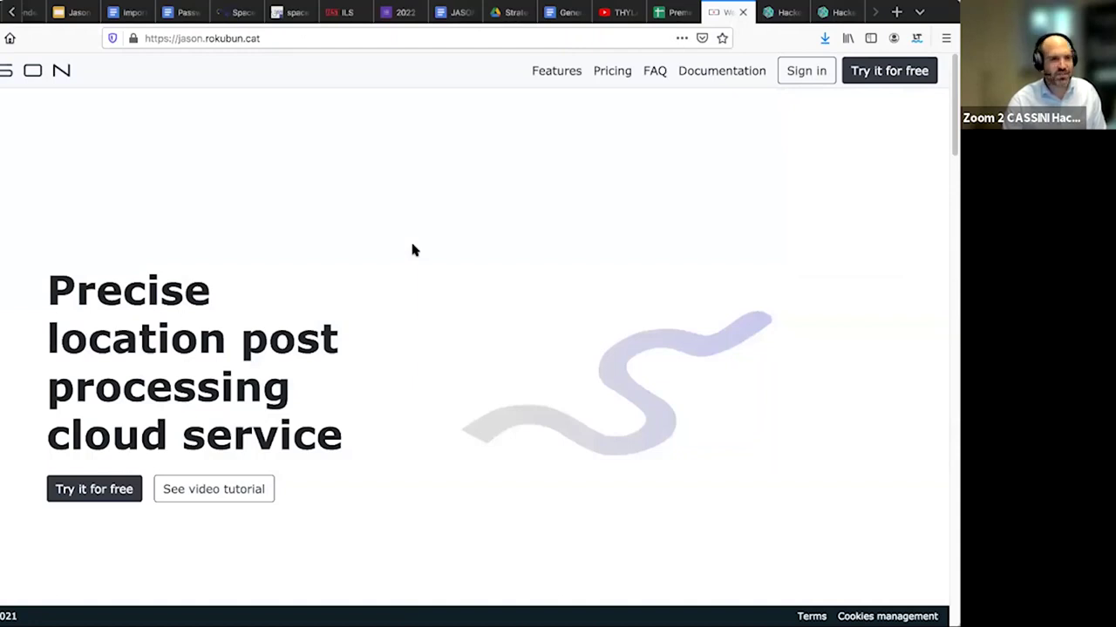
pyautogui.click(288, 38)
pyautogui.click(289, 38)
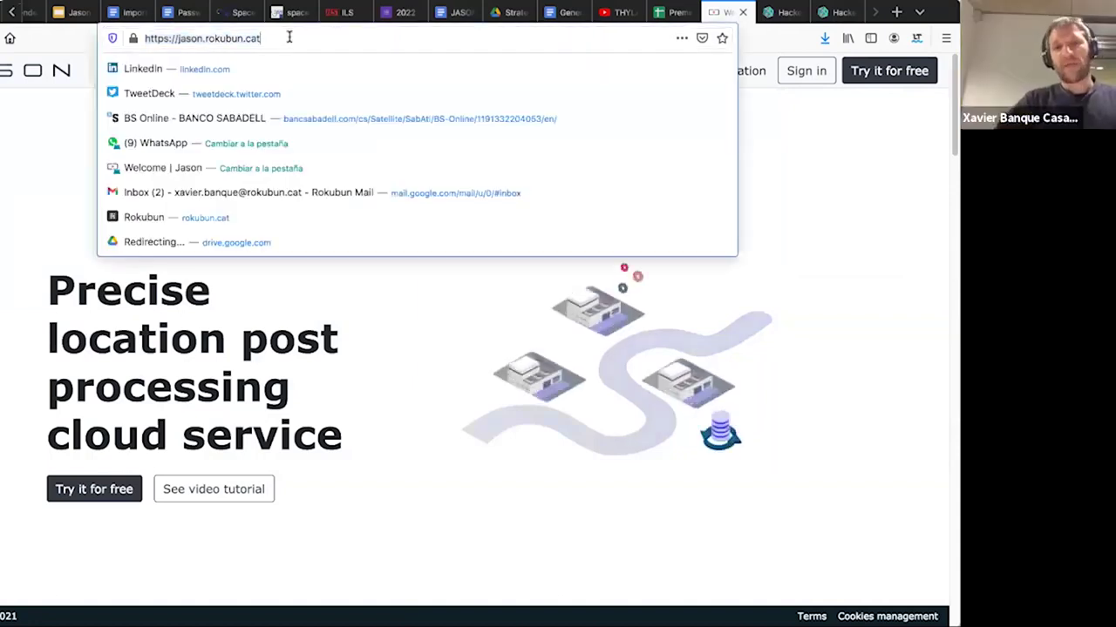
pyautogui.click(84, 40)
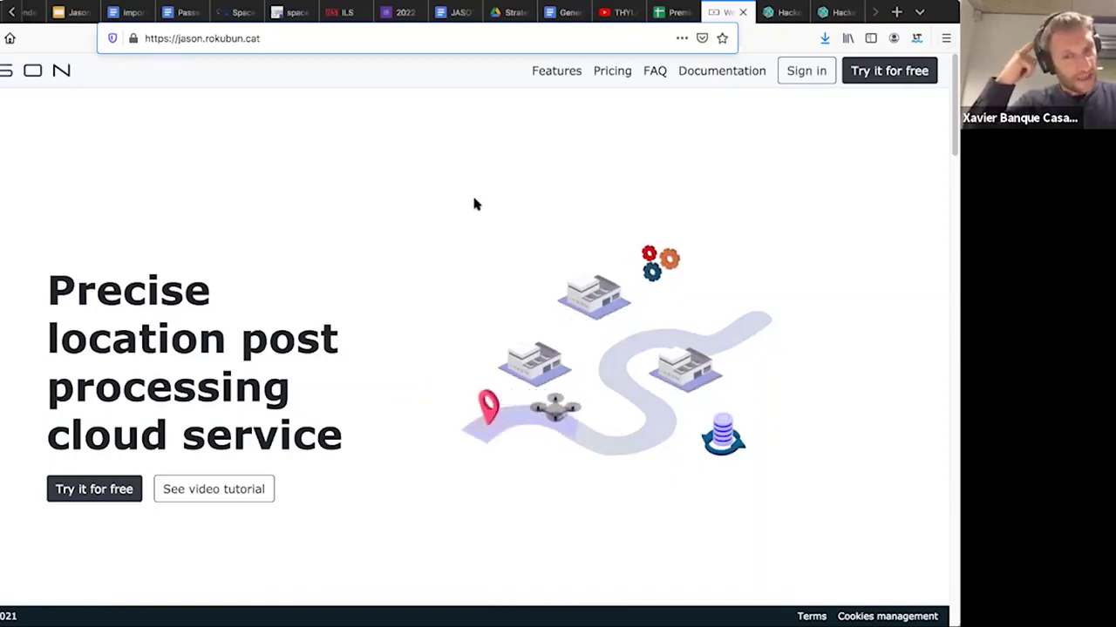
# - Scroll the homepage to the 'Why use JASON?' section: Automatic PPK, Improved accuracy, Events sync, Cloud service
pyautogui.scroll(-1, 474, 203)
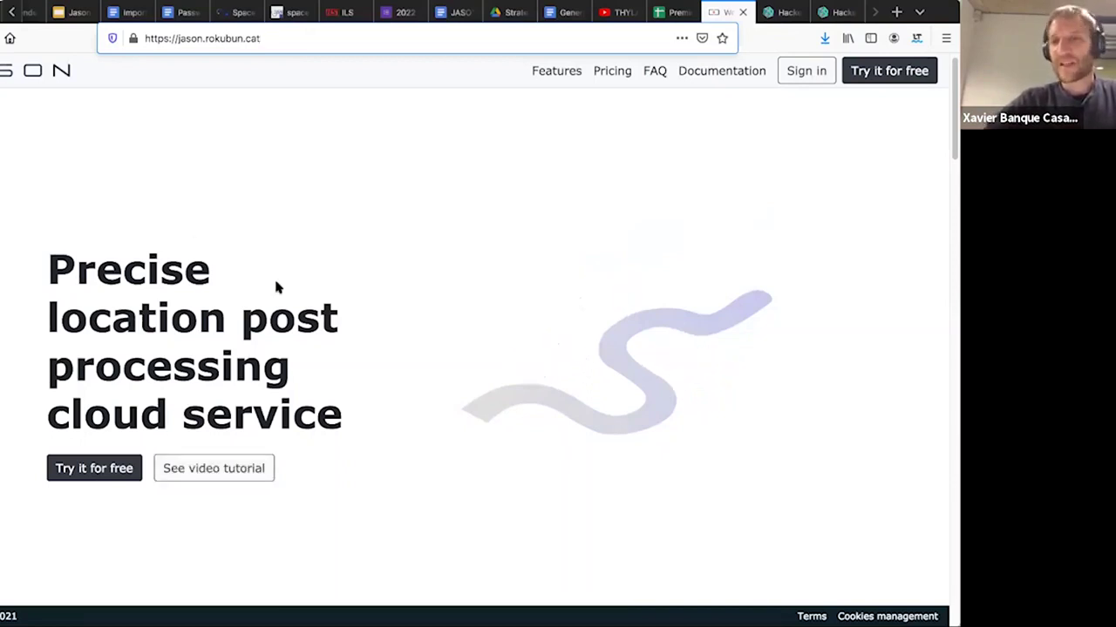
pyautogui.scroll(-1, 274, 287)
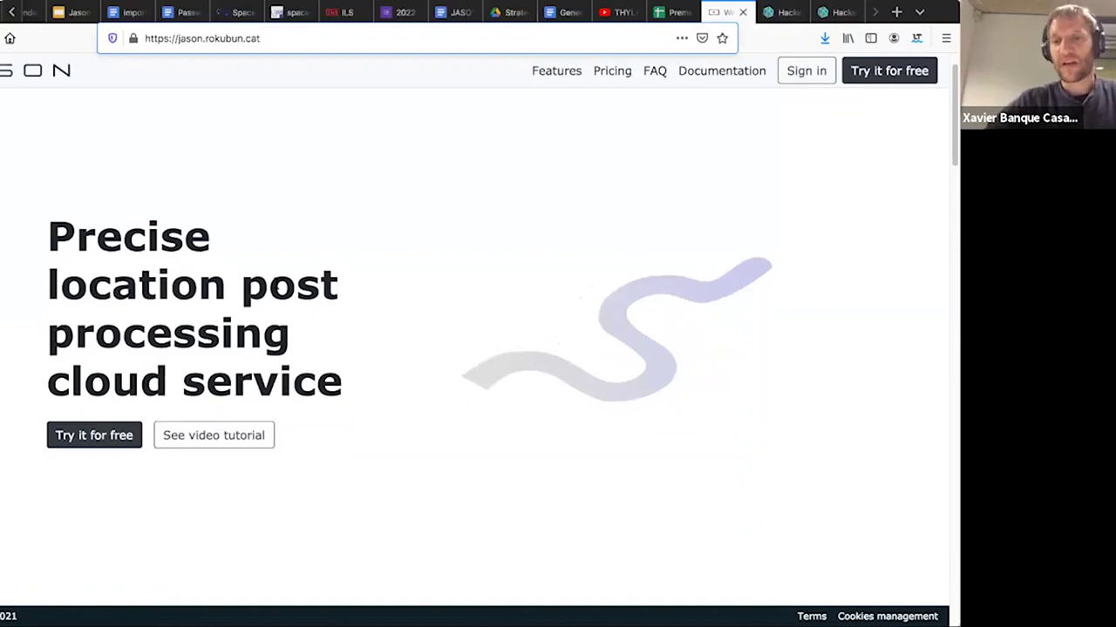
pyautogui.scroll(-5, 273, 287)
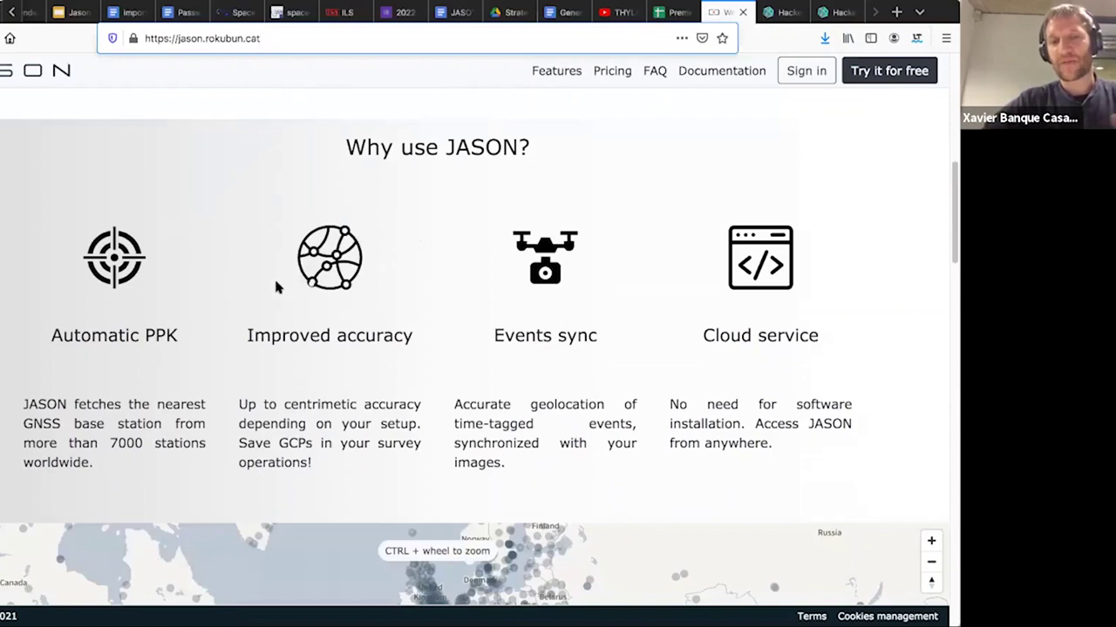
pyautogui.scroll(1, 276, 287)
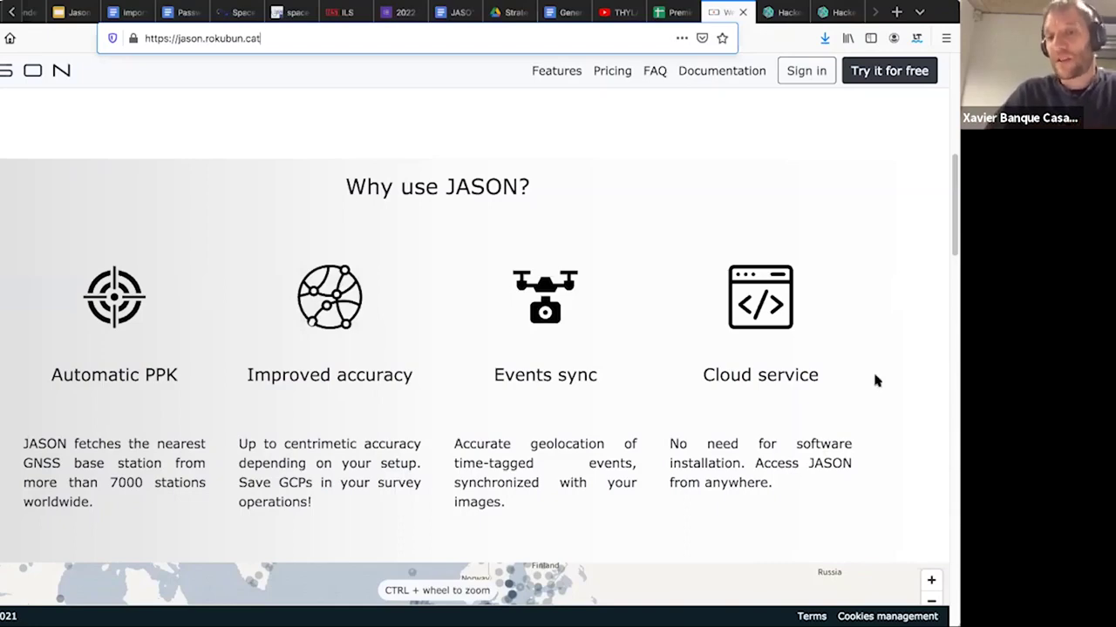
# - Dismiss the High Coverage info card and zoom into the base-station coverage map
pyautogui.scroll(-5, 693, 283)
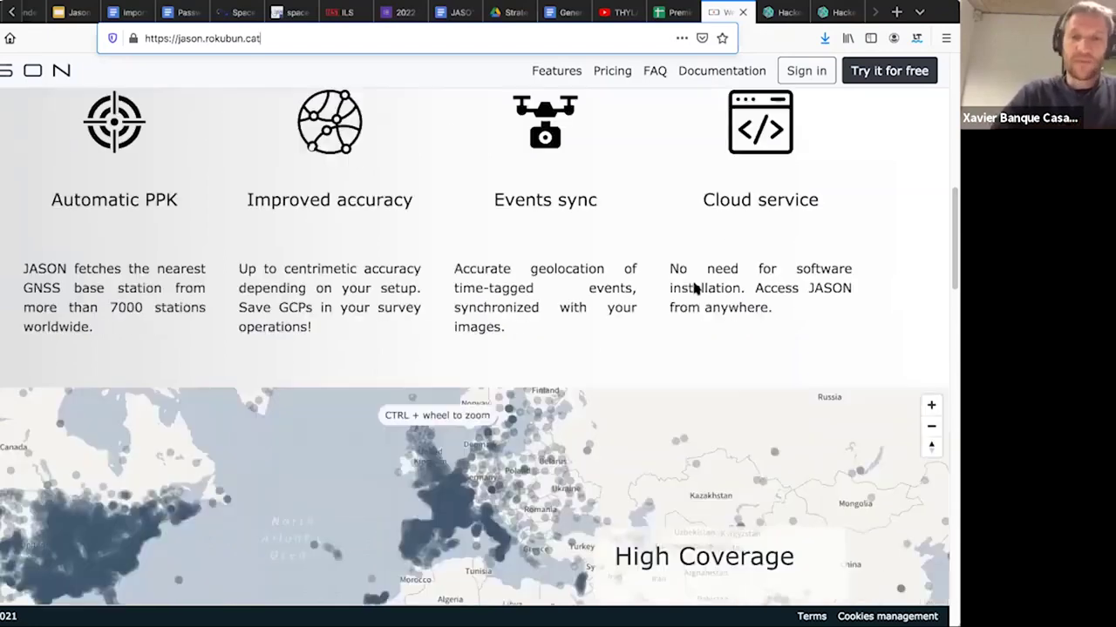
pyautogui.scroll(1, 694, 284)
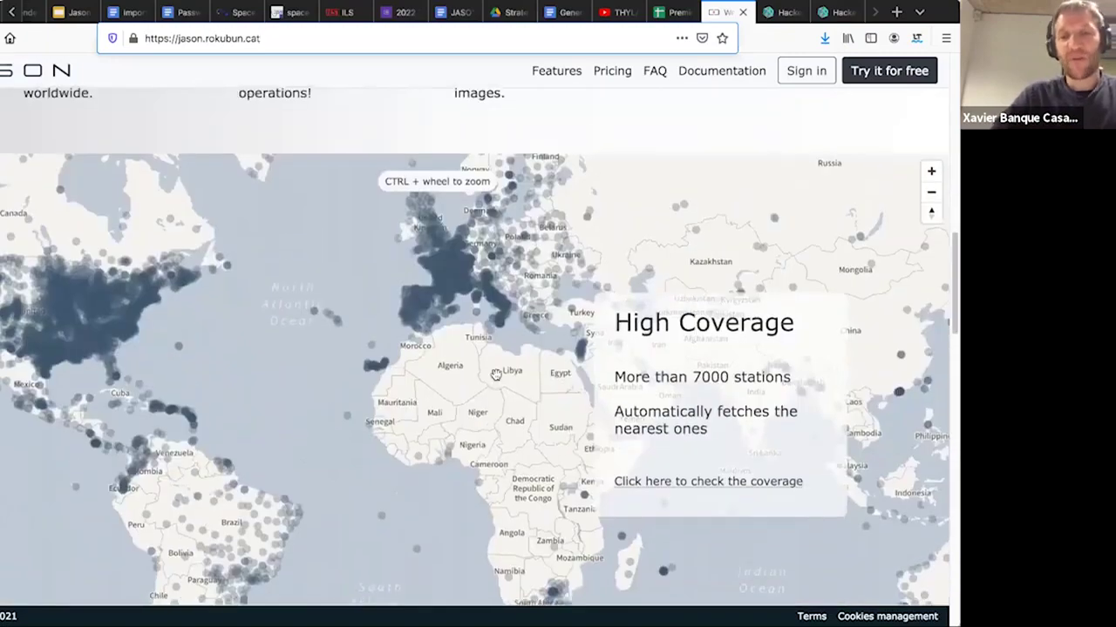
pyautogui.click(679, 482)
pyautogui.scroll(3, 293, 274)
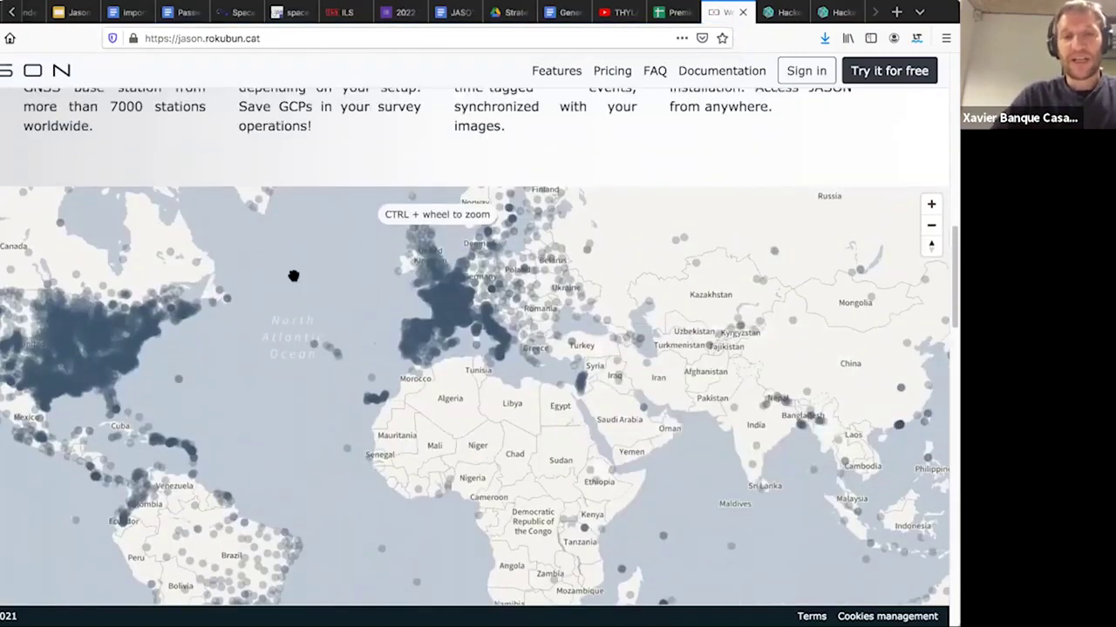
pyautogui.scroll(-3, 349, 380)
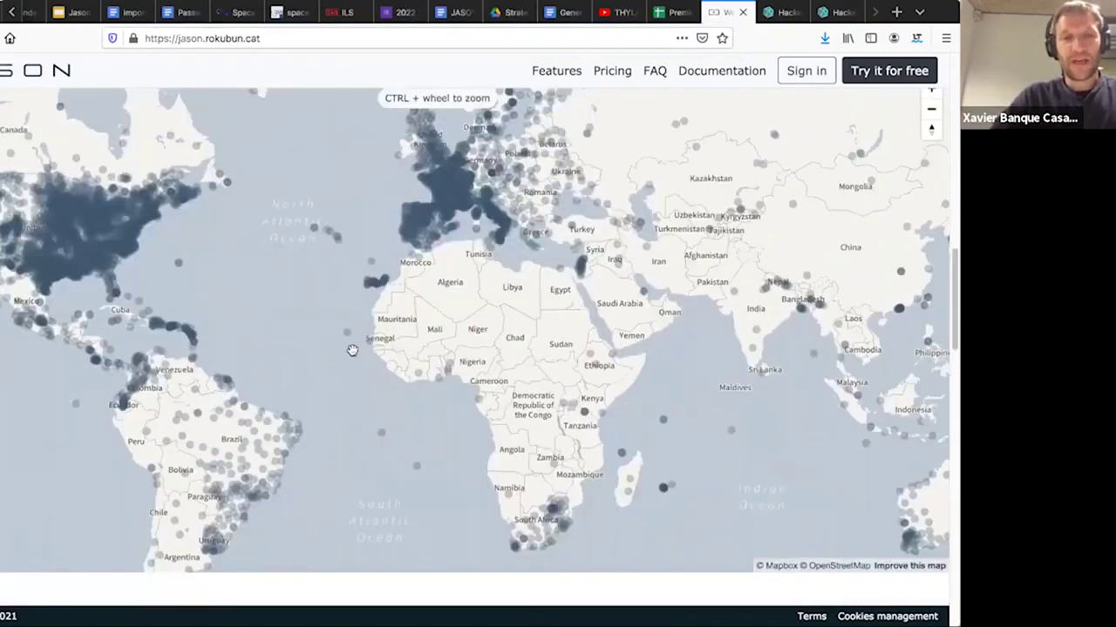
pyautogui.scroll(2, 352, 350)
pyautogui.scroll(-3, 314, 277)
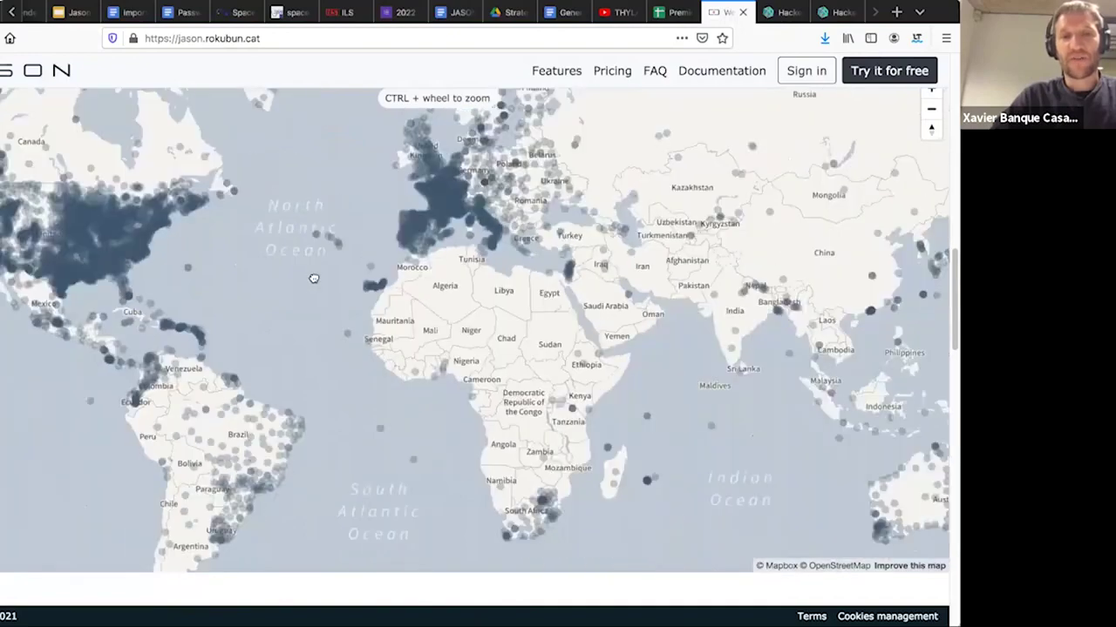
pyautogui.scroll(2, 452, 357)
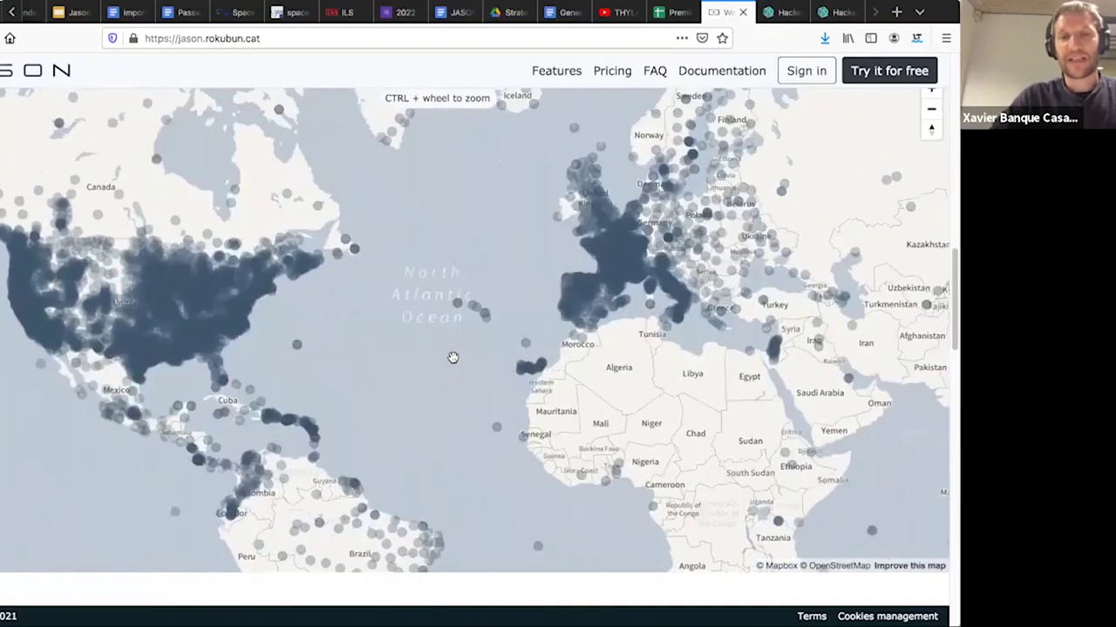
pyautogui.scroll(2, 453, 358)
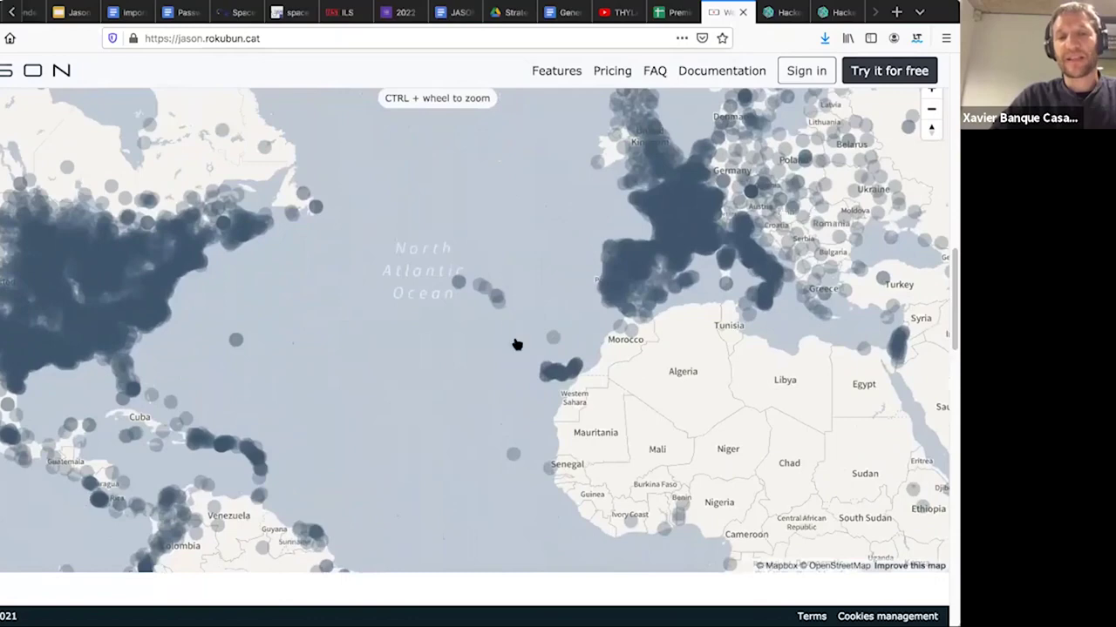
# - Pan and zoom the map onto Western Europe, centred on France with Spain and Italy
pyautogui.moveTo(515, 343); pyautogui.dragTo(309, 369)
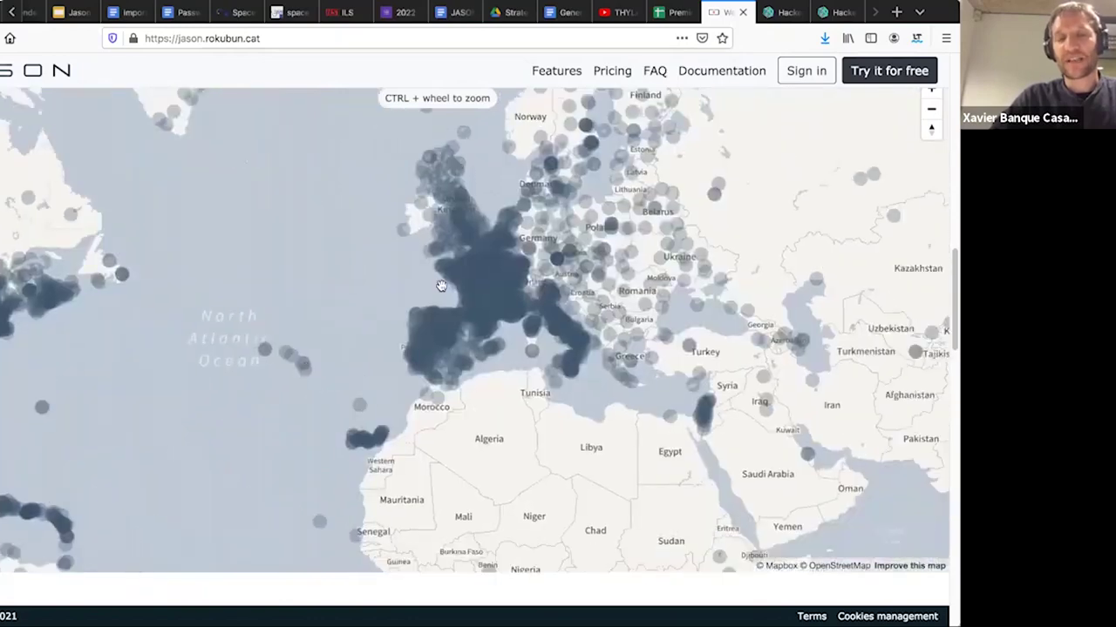
pyautogui.scroll(3, 460, 295)
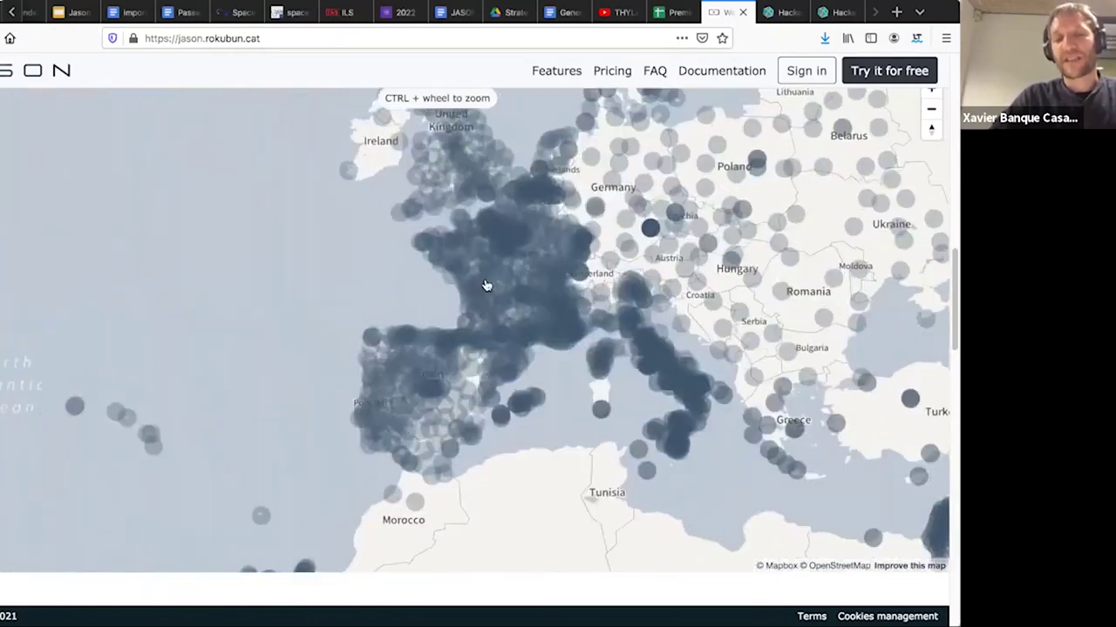
pyautogui.moveTo(488, 287); pyautogui.dragTo(392, 337)
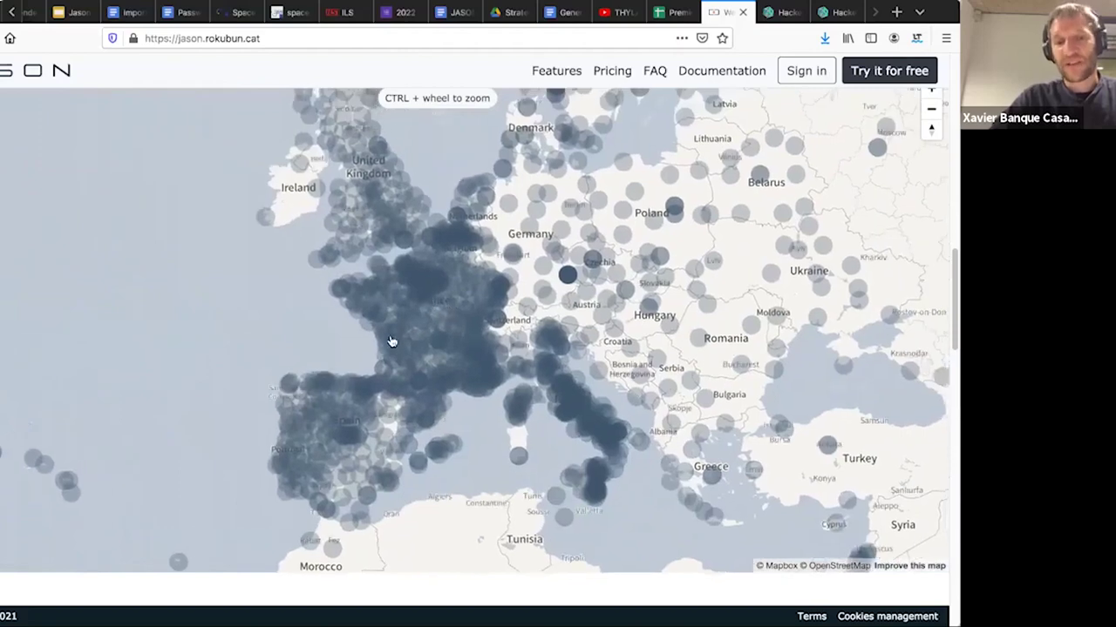
pyautogui.scroll(3, 391, 340)
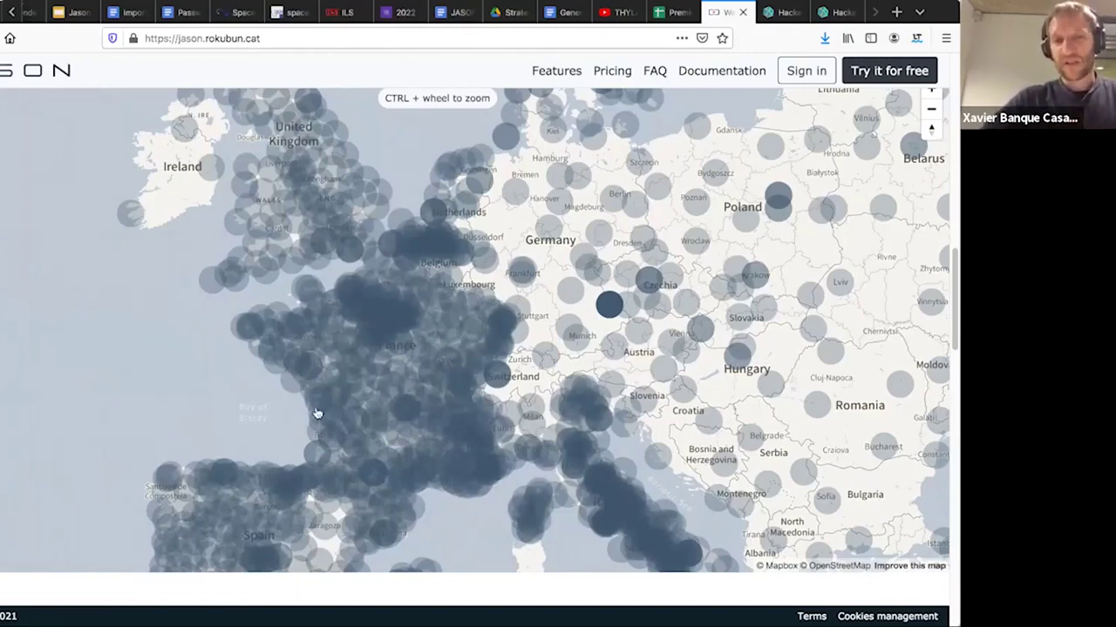
pyautogui.moveTo(269, 408); pyautogui.dragTo(194, 279)
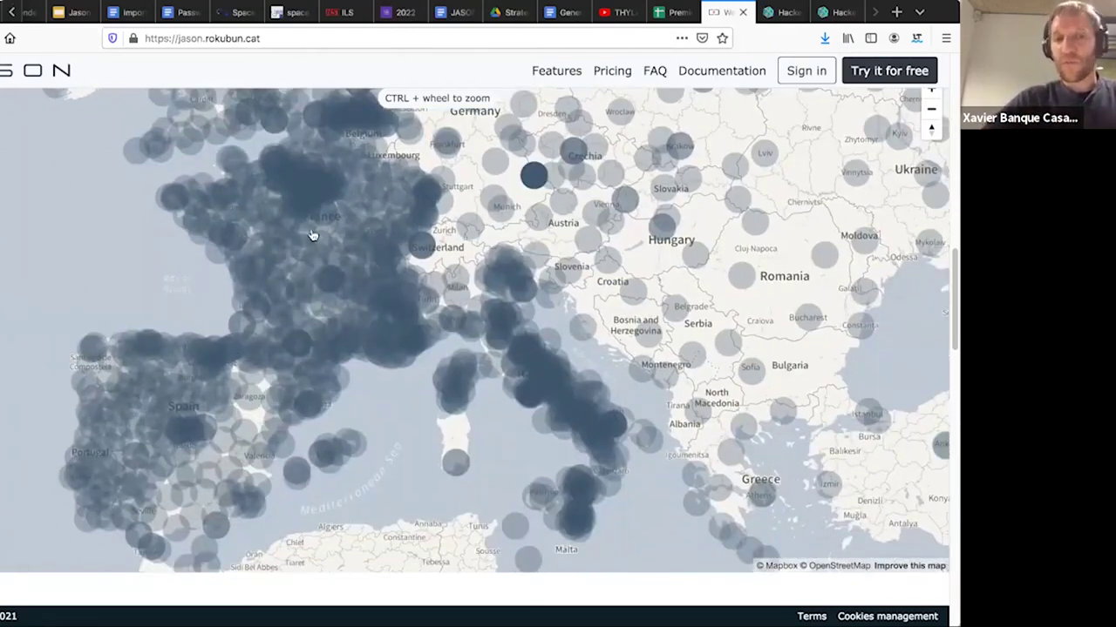
pyautogui.moveTo(170, 259); pyautogui.dragTo(413, 367)
pyautogui.moveTo(334, 319); pyautogui.dragTo(343, 309)
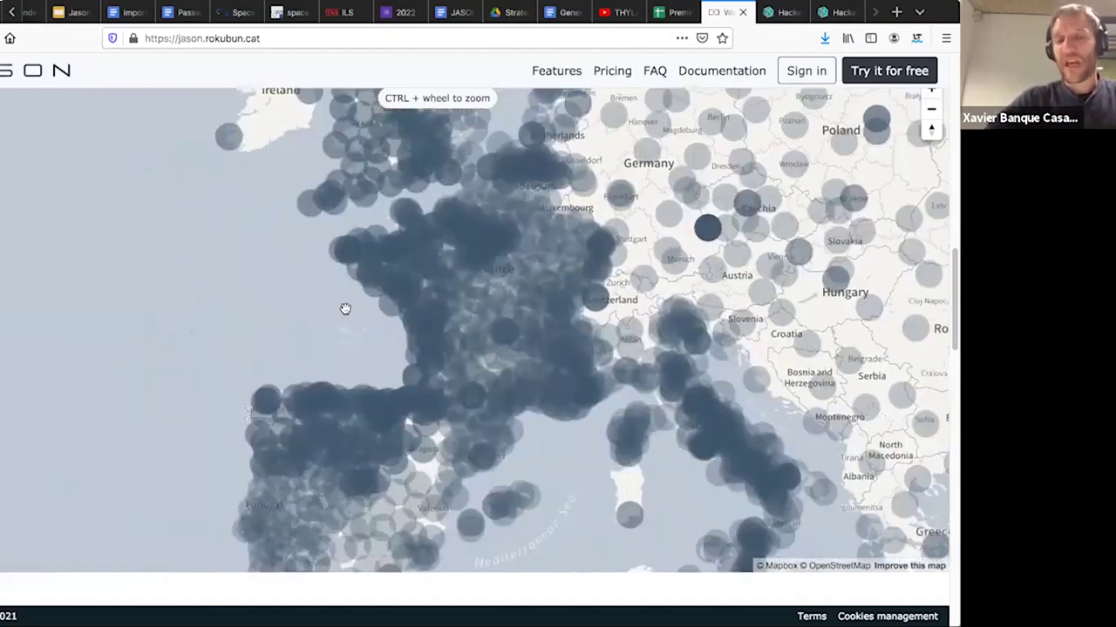
pyautogui.moveTo(305, 235); pyautogui.dragTo(236, 198)
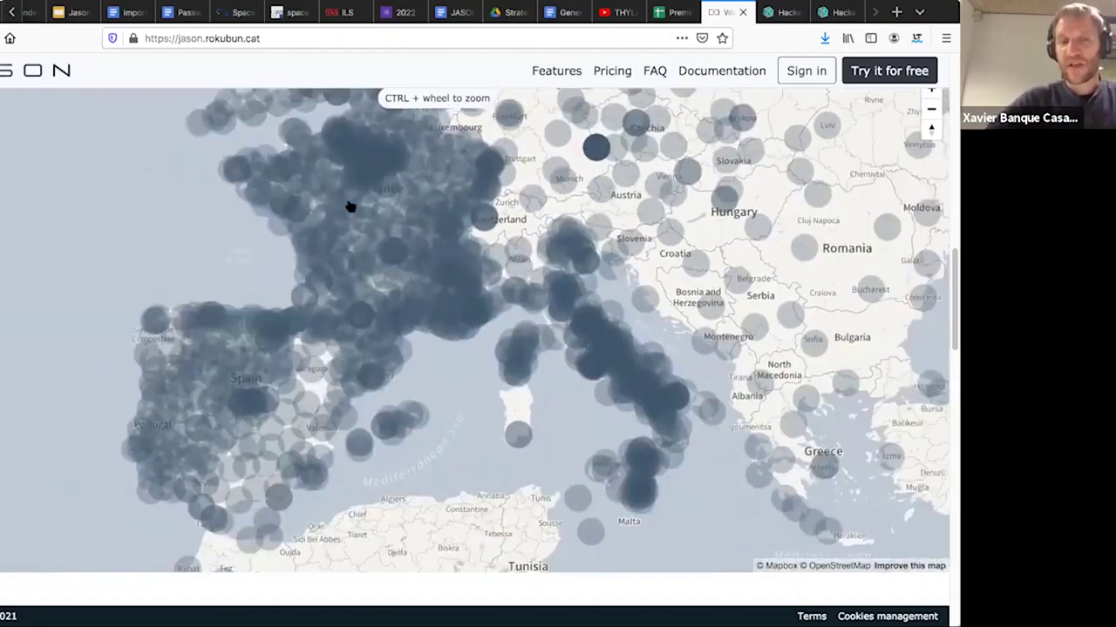
pyautogui.moveTo(320, 277); pyautogui.dragTo(319, 271)
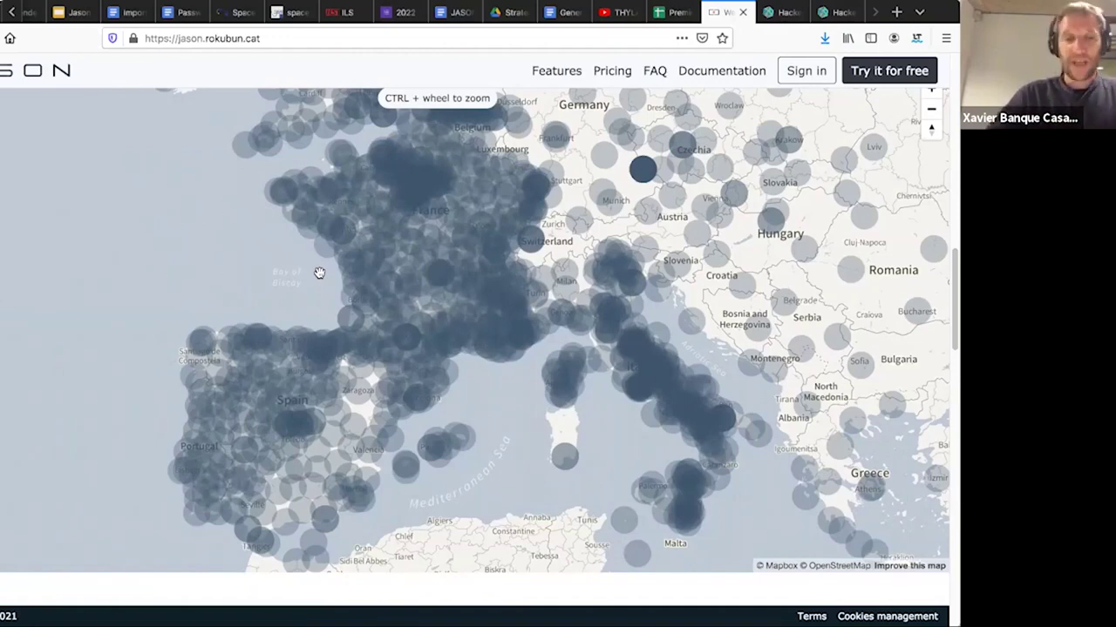
# - Scroll down to the Automated processing bash/API example and read through its code
pyautogui.scroll(-5, 319, 272)
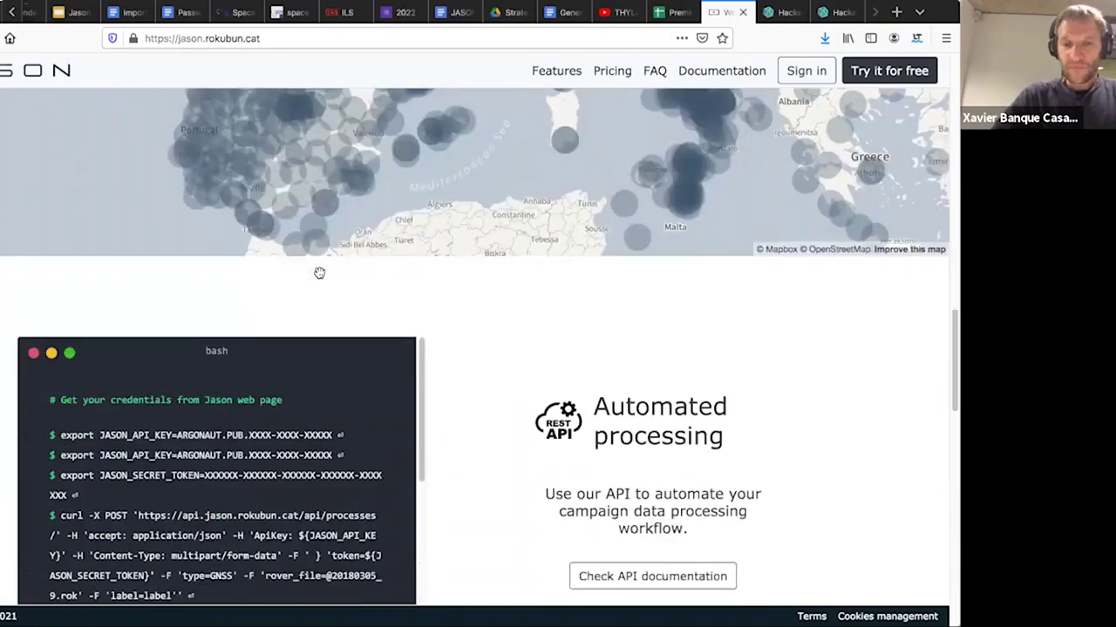
pyautogui.scroll(-2, 319, 277)
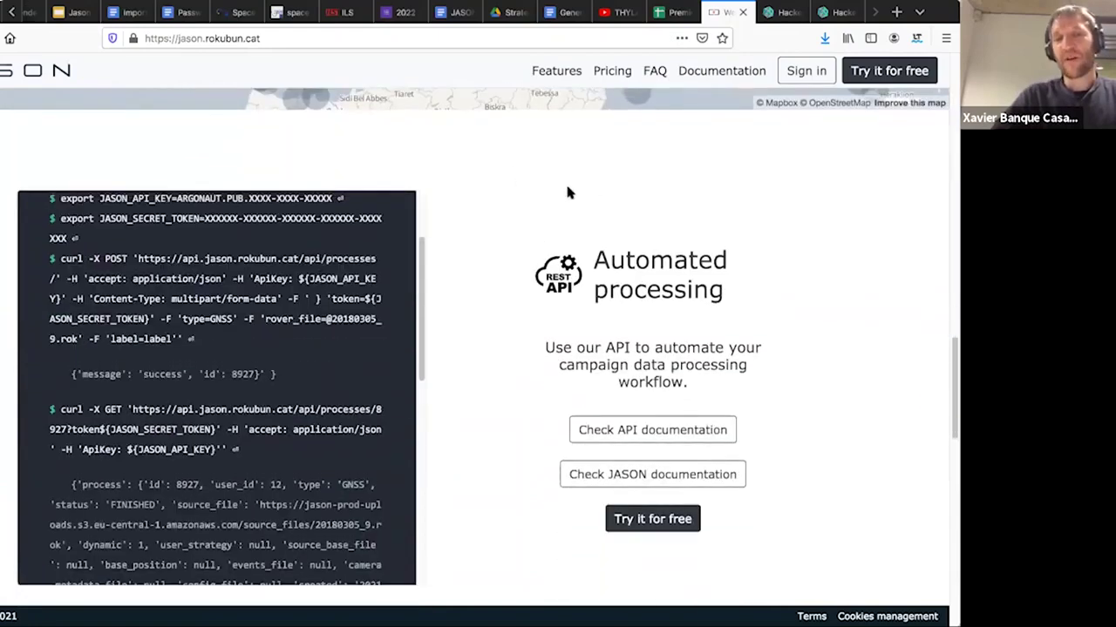
pyautogui.scroll(-1, 567, 191)
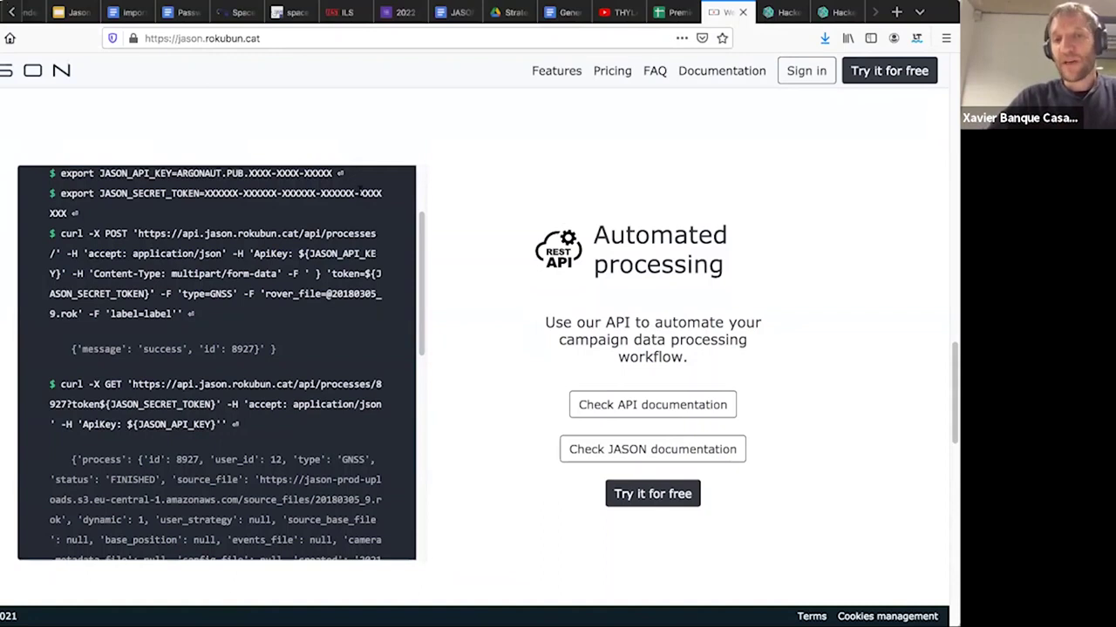
pyautogui.scroll(3, 357, 187)
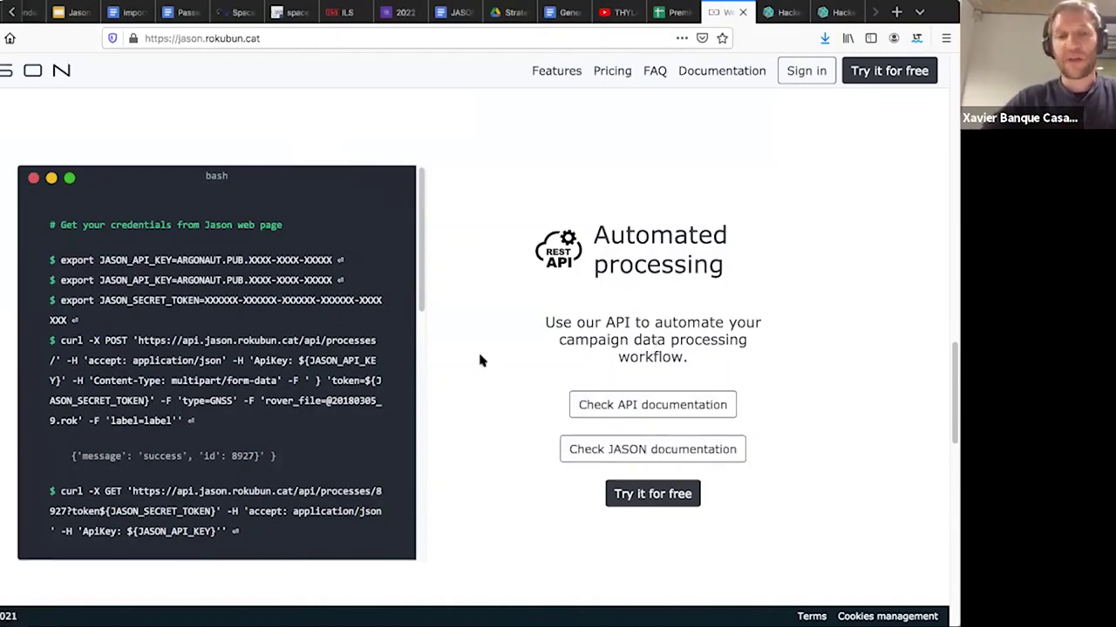
# - Scroll past the testimonials and return to the 'Precise location post processing cloud service' headline
pyautogui.scroll(-5, 478, 350)
pyautogui.scroll(-2, 479, 359)
pyautogui.scroll(1, 479, 360)
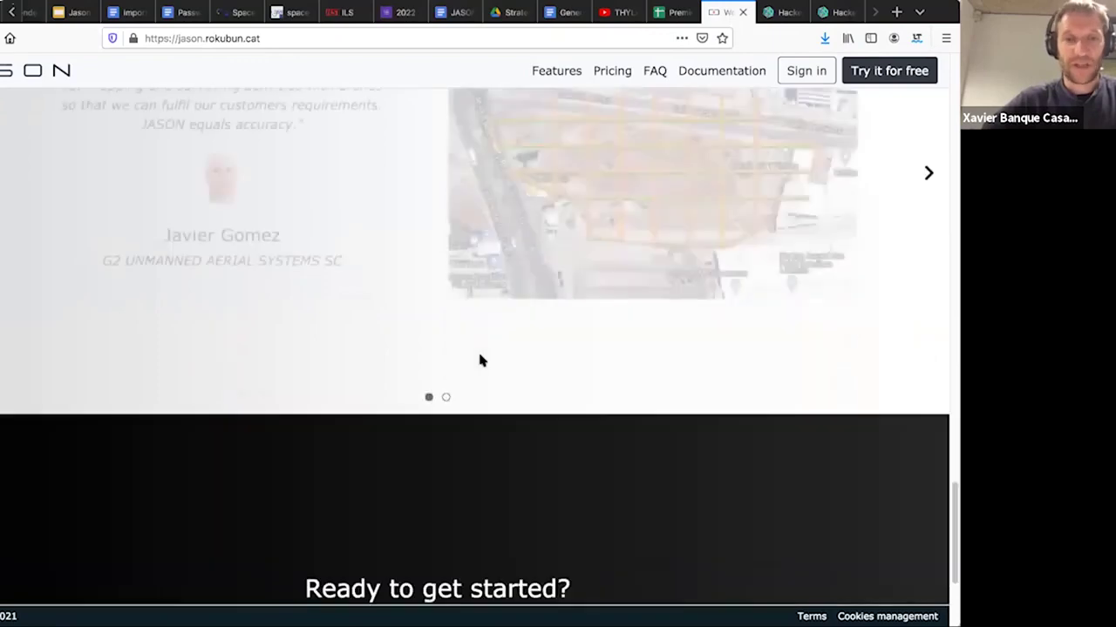
pyautogui.scroll(15, 479, 360)
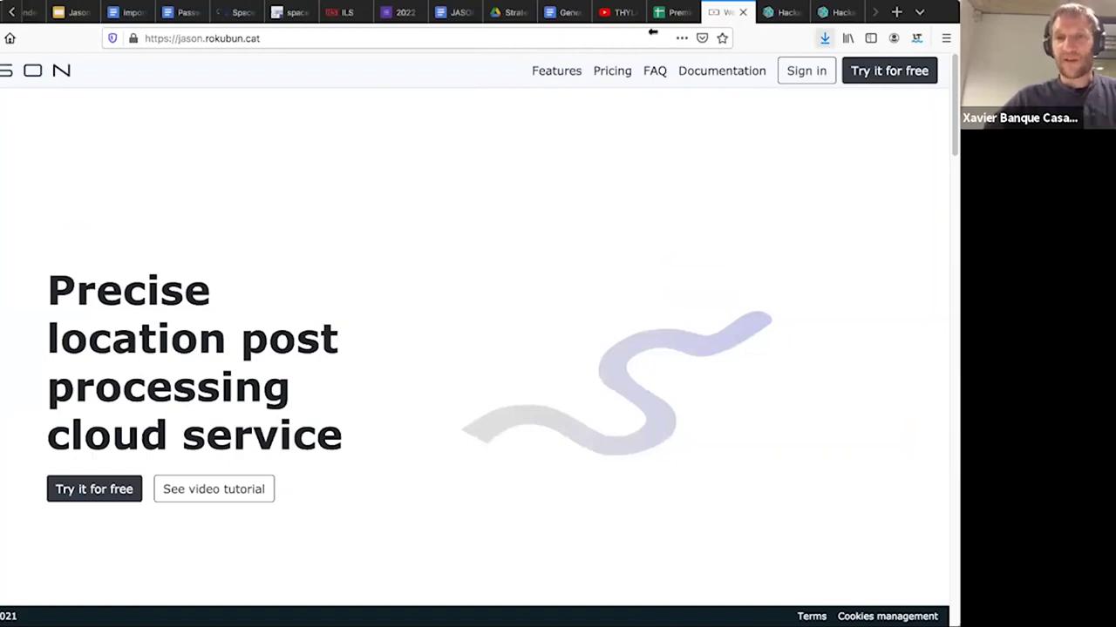
# - Sign in with the saved credentials to reach the Applications page with PPK Processor and GNSS Converter
pyautogui.click(823, 72)
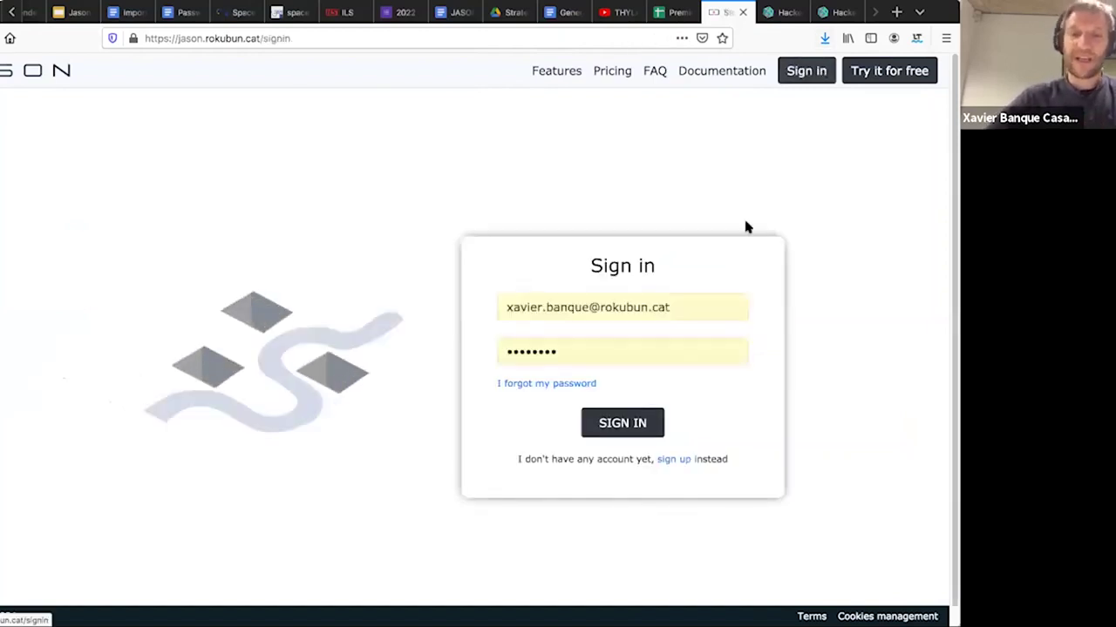
pyautogui.click(617, 423)
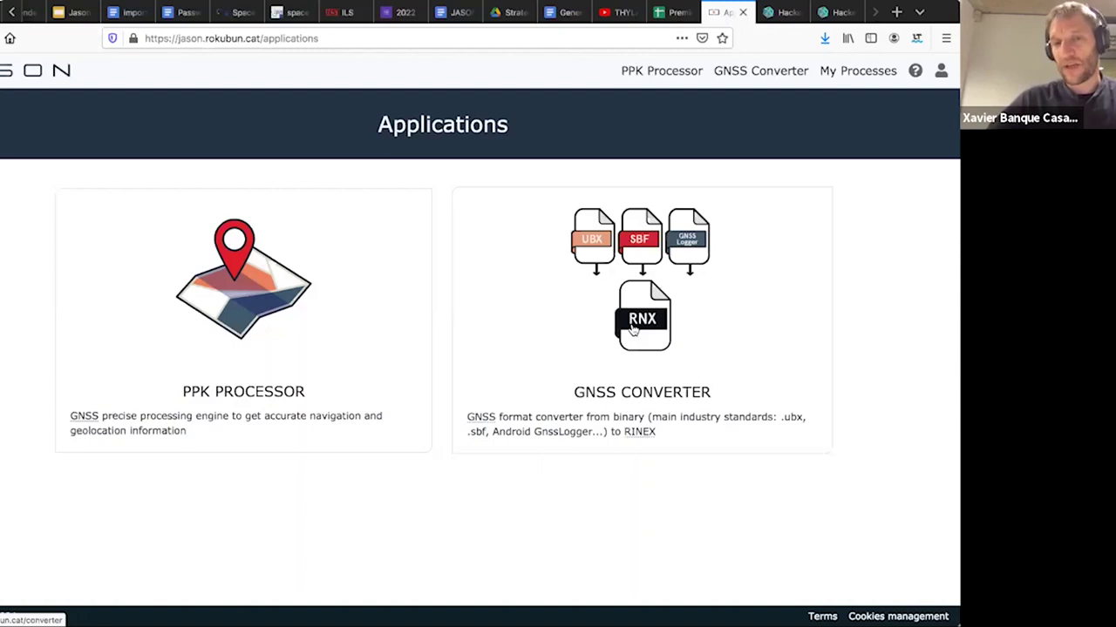
pyautogui.click(633, 328)
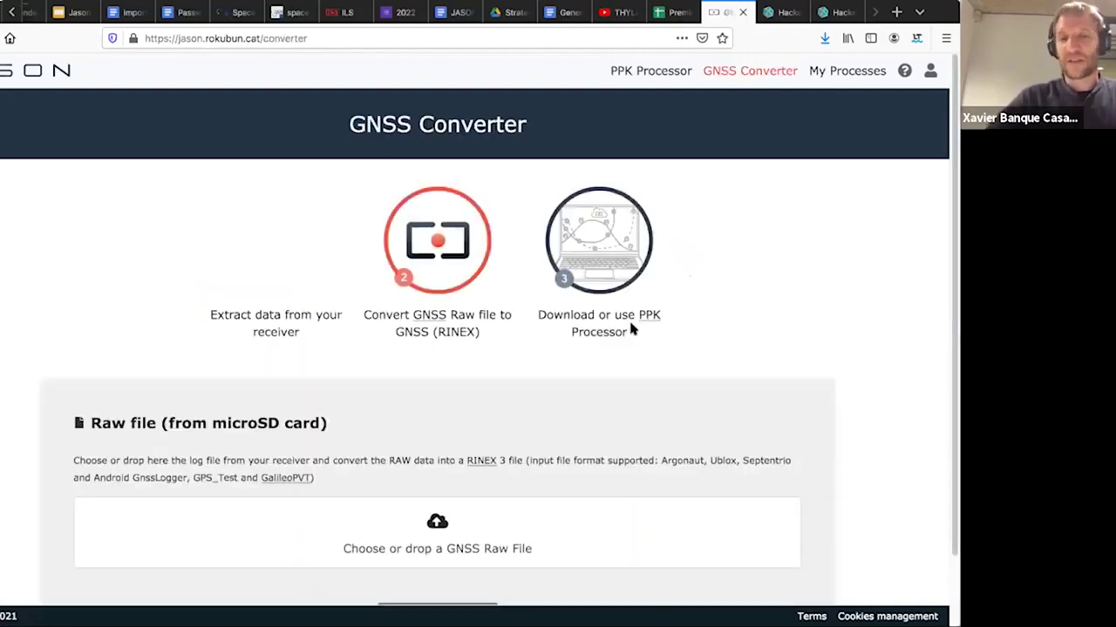
pyautogui.scroll(-2, 630, 319)
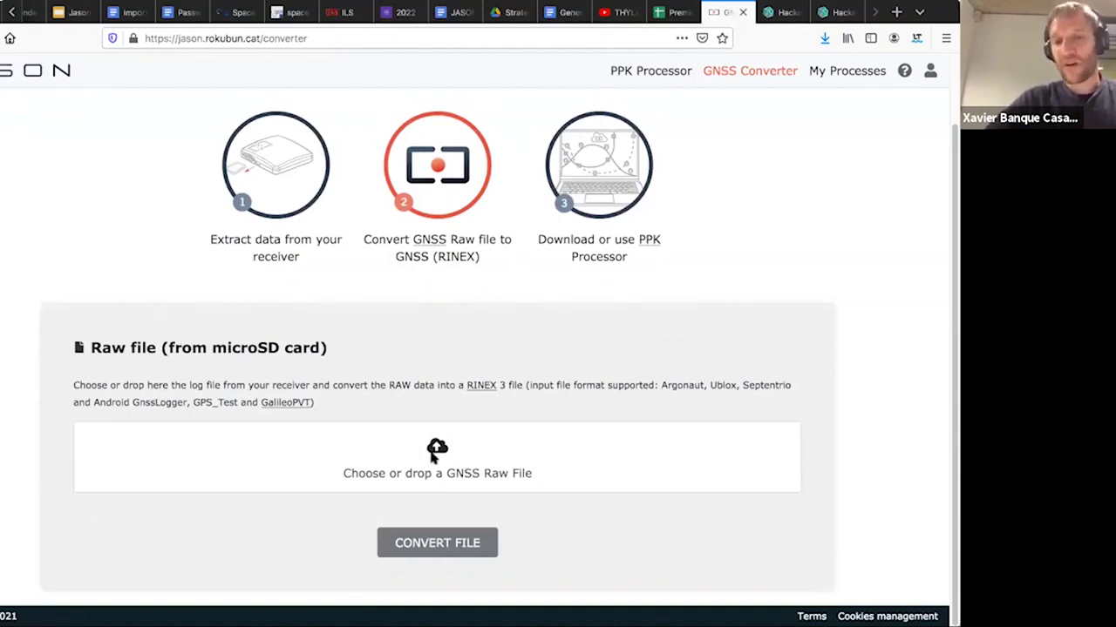
pyautogui.moveTo(521, 384); pyautogui.dragTo(481, 430)
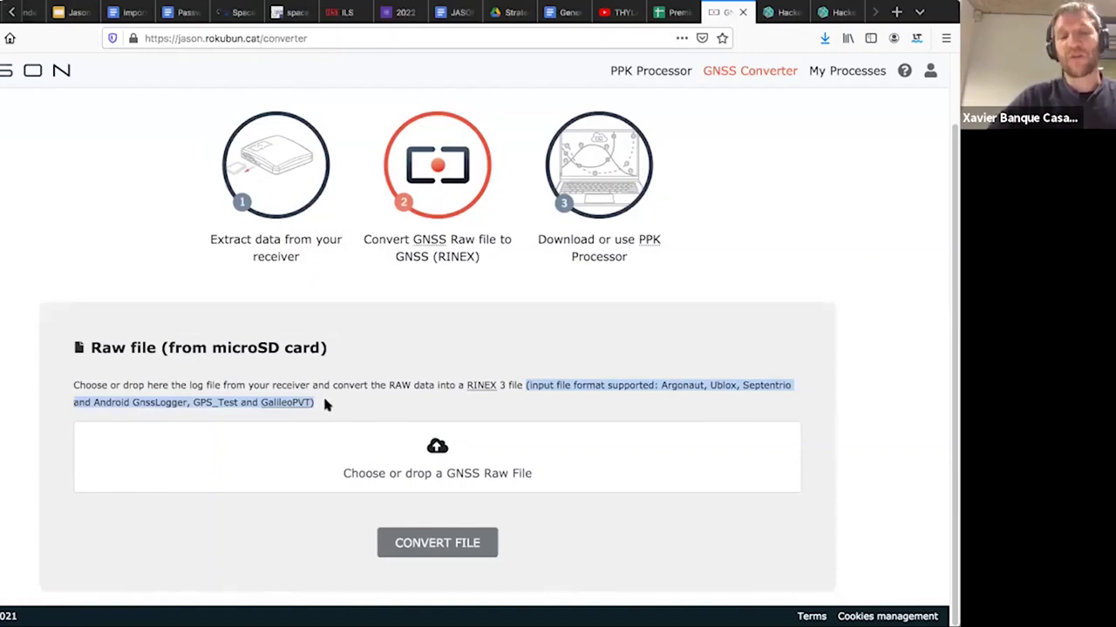
pyautogui.click(722, 386)
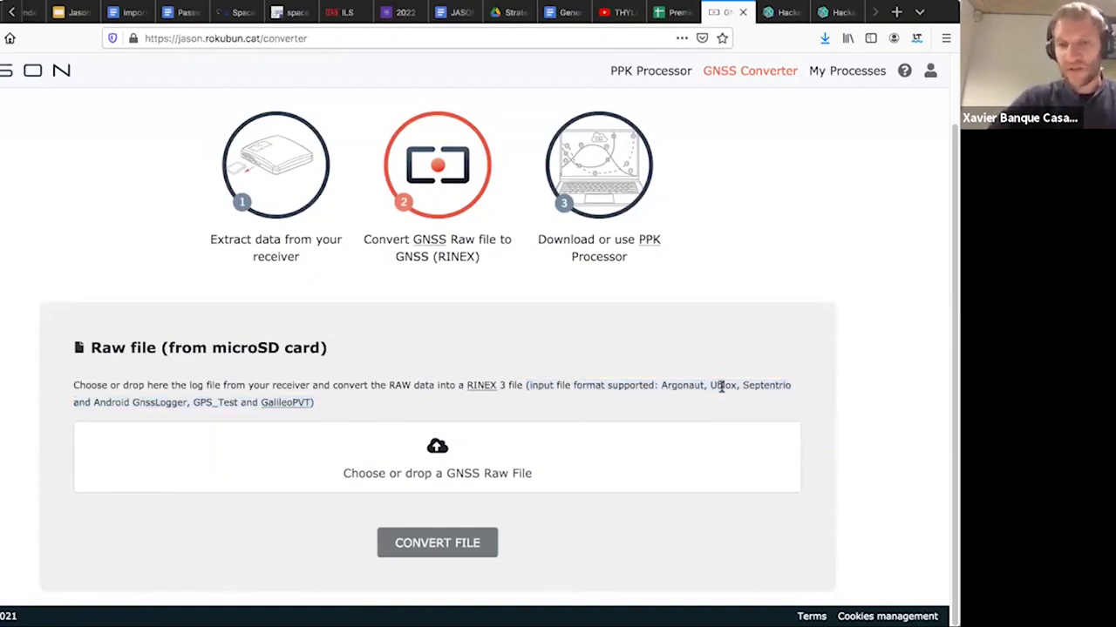
pyautogui.doubleClick(111, 402)
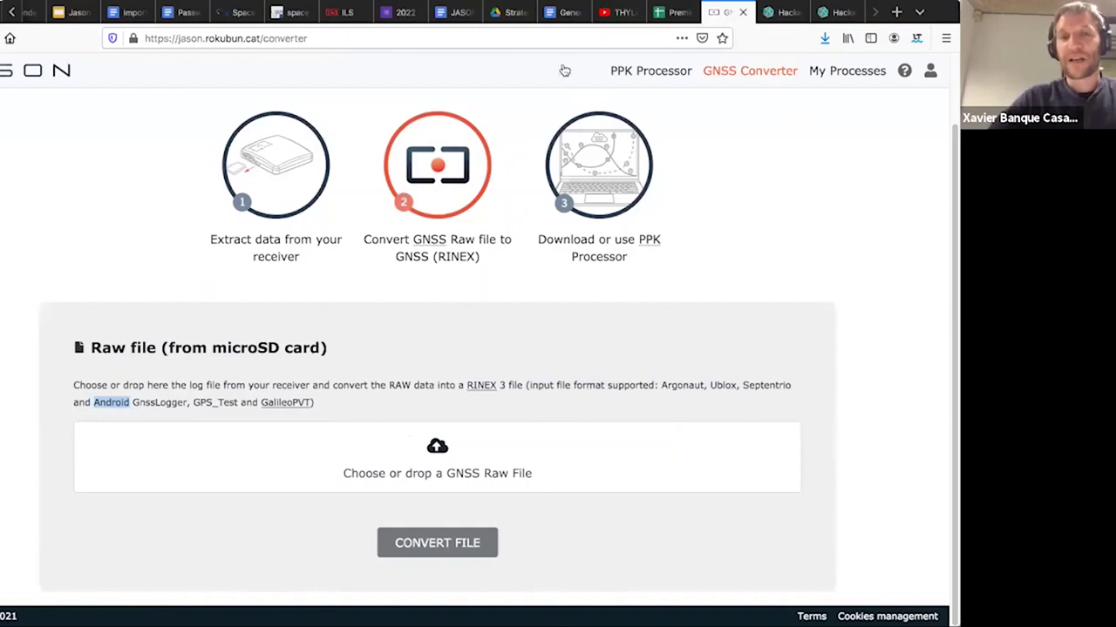
pyautogui.click(46, 76)
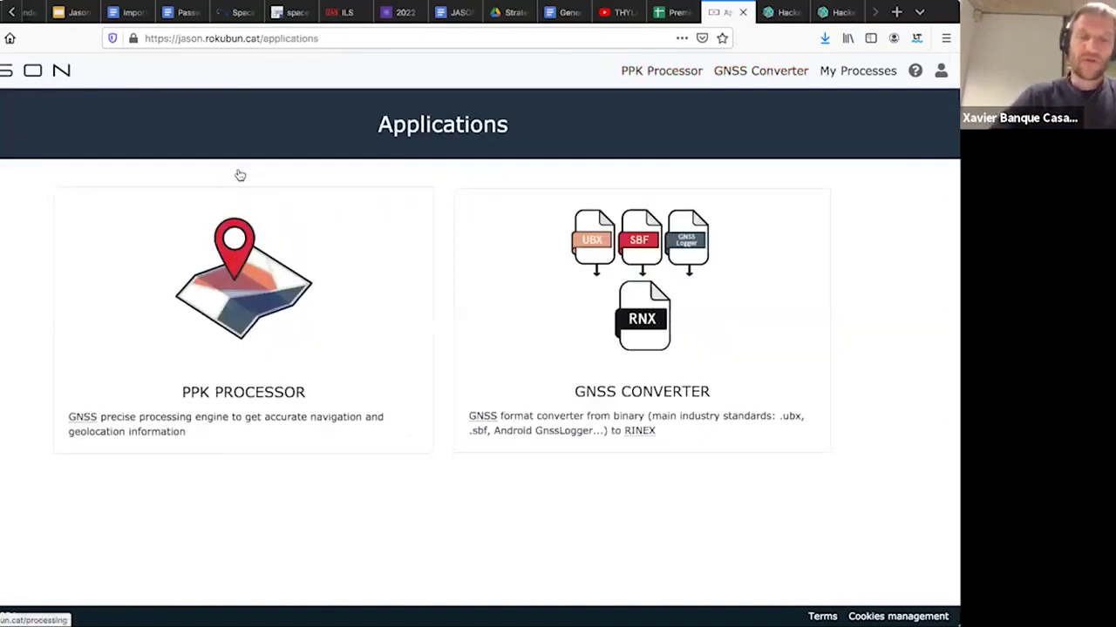
# - Open the PPK Processor and drop argonaut_cam%281%29.rok.rnx into the Rover upload box
pyautogui.click(247, 302)
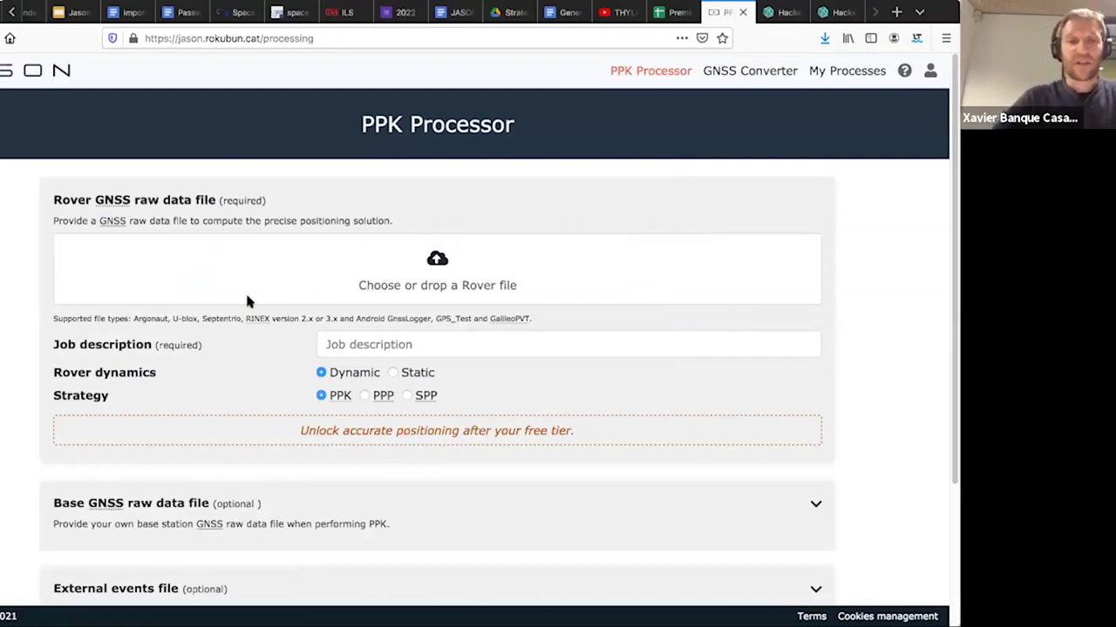
pyautogui.scroll(-1, 406, 285)
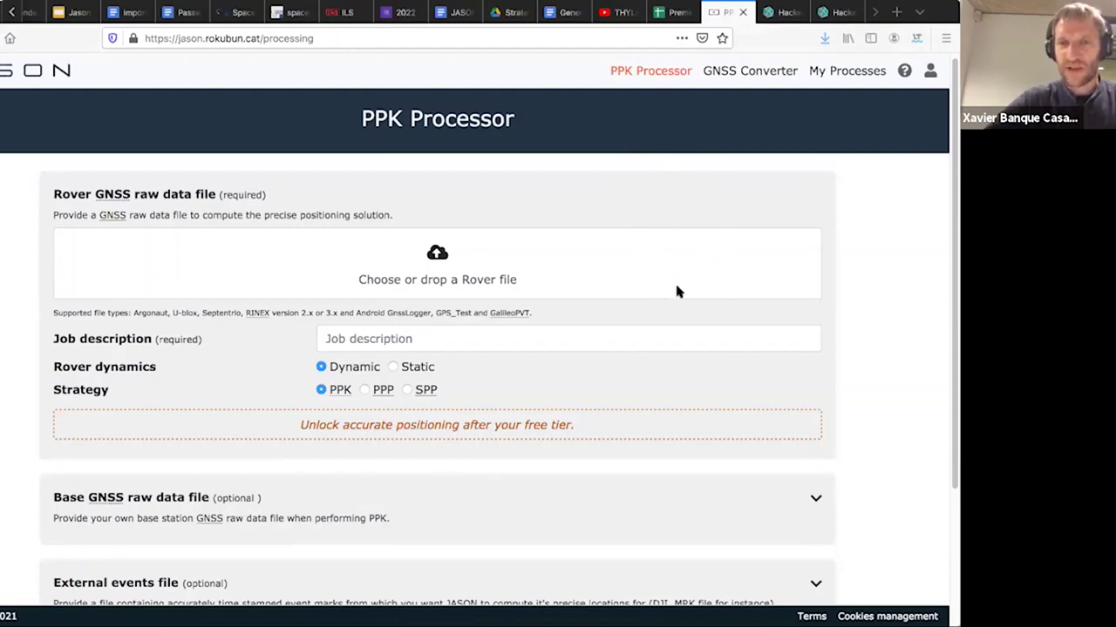
pyautogui.moveTo(682, 296); pyautogui.dragTo(306, 272)
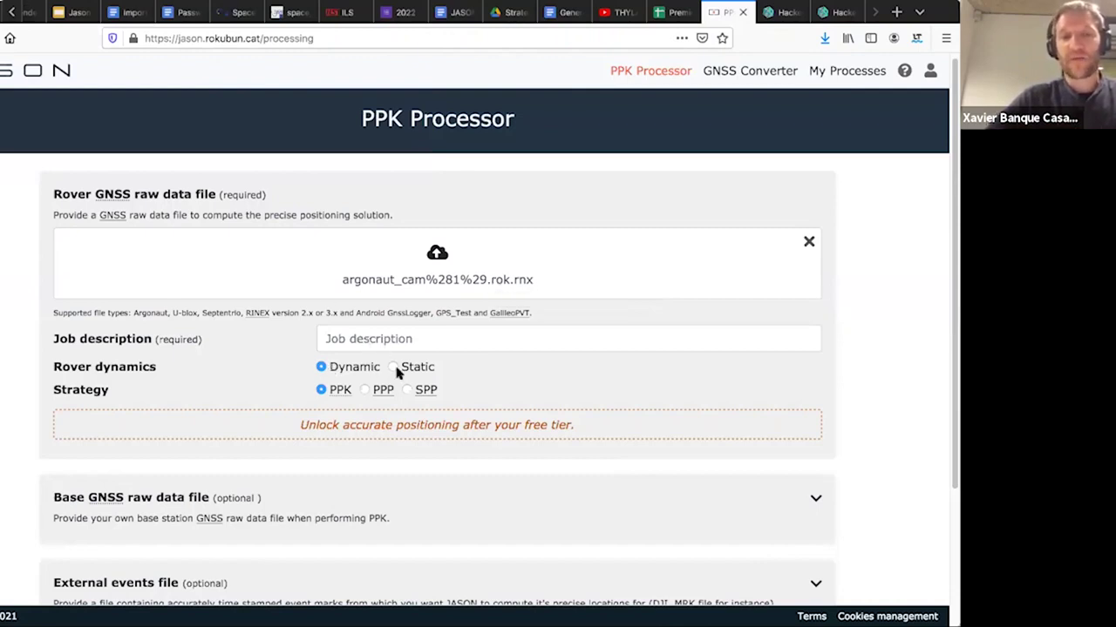
pyautogui.click(392, 368)
pyautogui.click(322, 369)
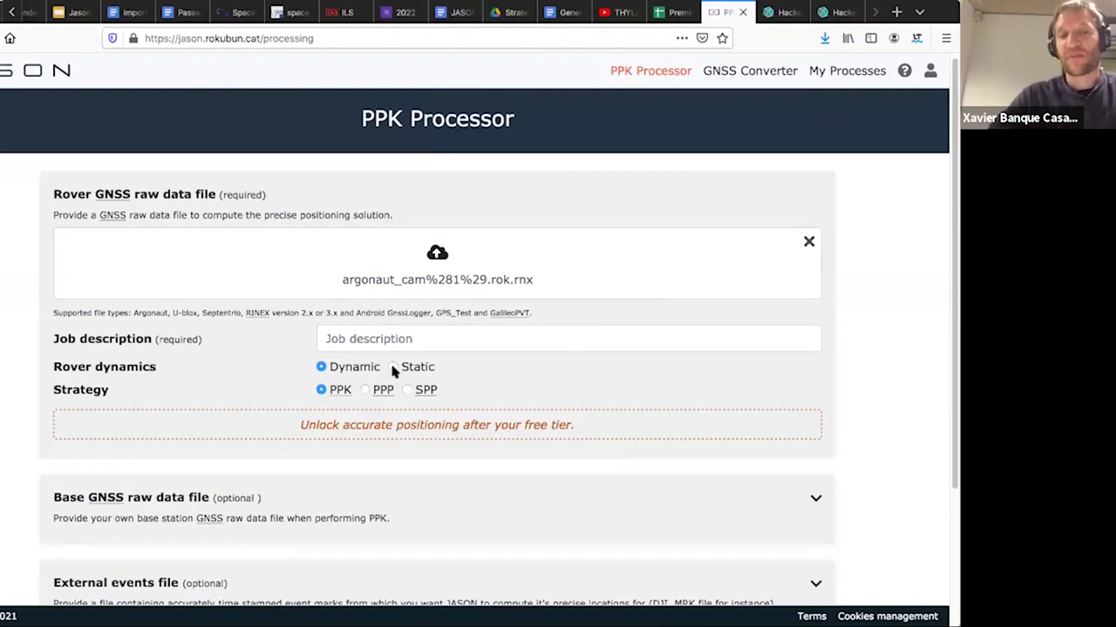
pyautogui.click(392, 368)
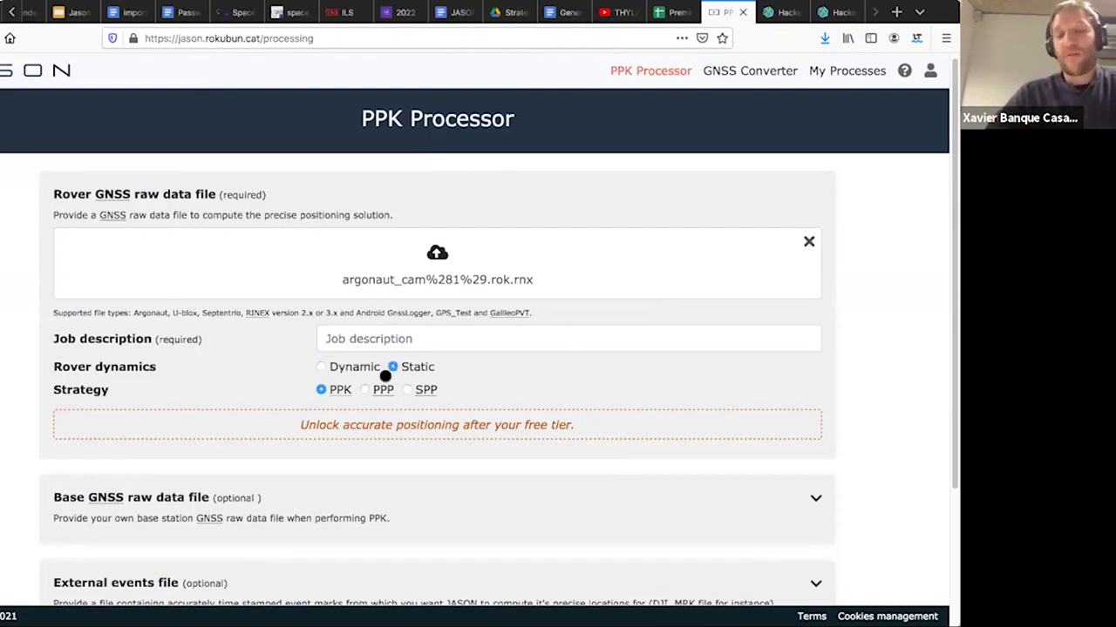
pyautogui.click(321, 367)
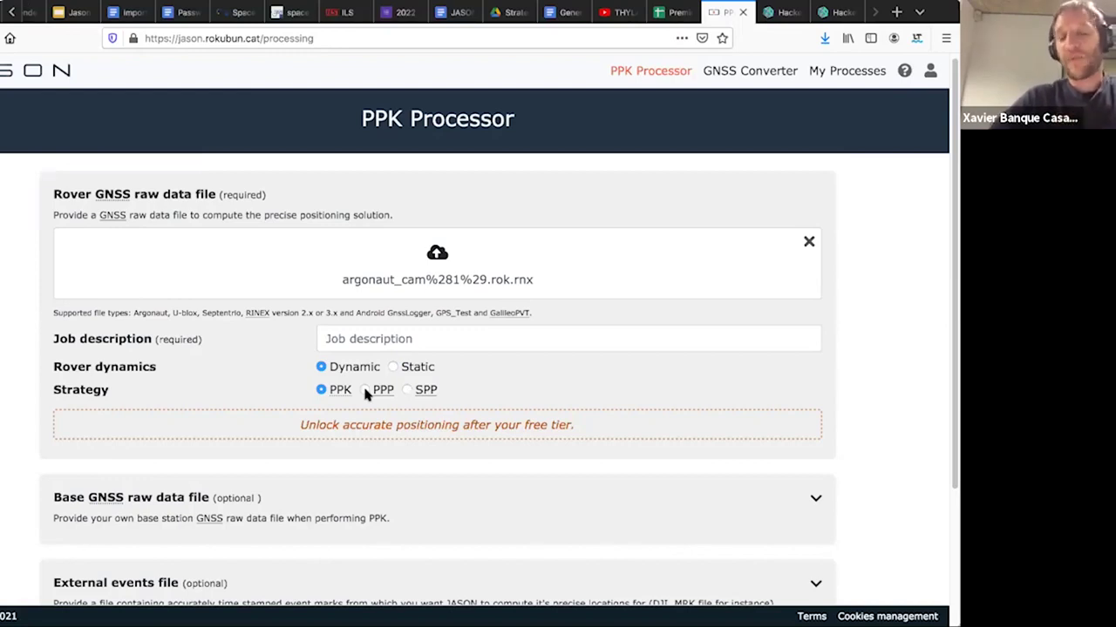
pyautogui.click(365, 390)
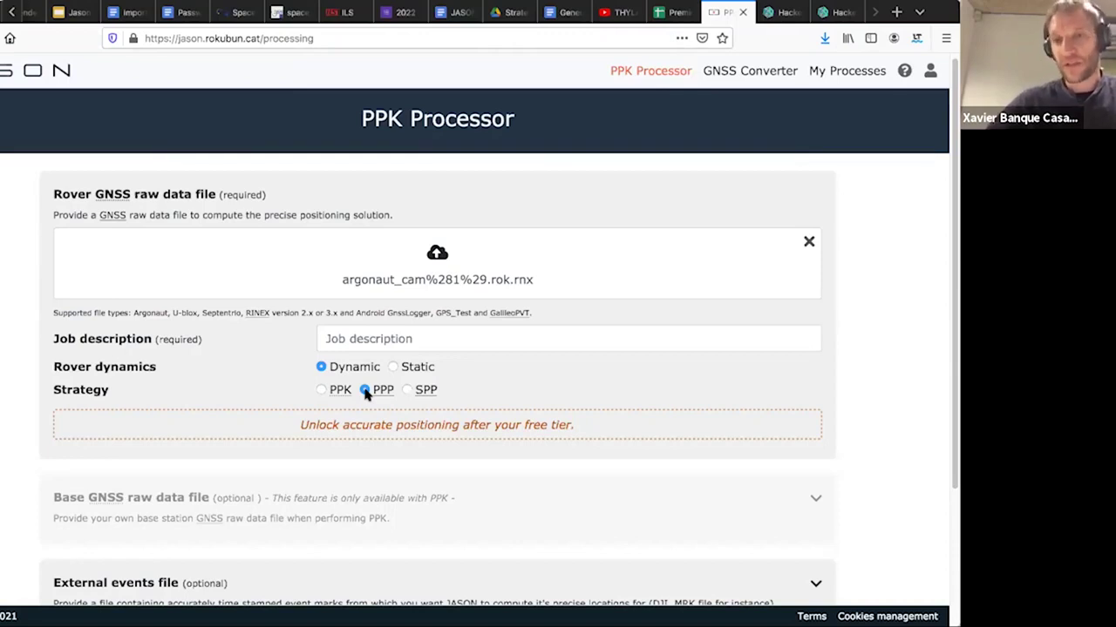
pyautogui.click(321, 390)
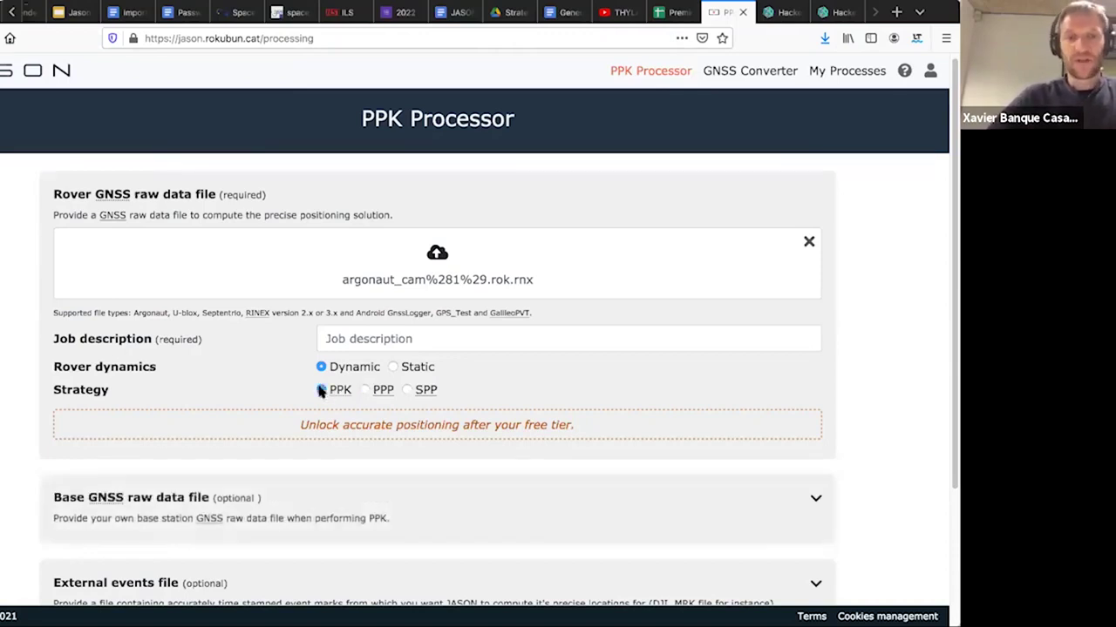
# - Enter 'Cassini Test' as the PPK job description
pyautogui.click(354, 344)
pyautogui.write('CAss')
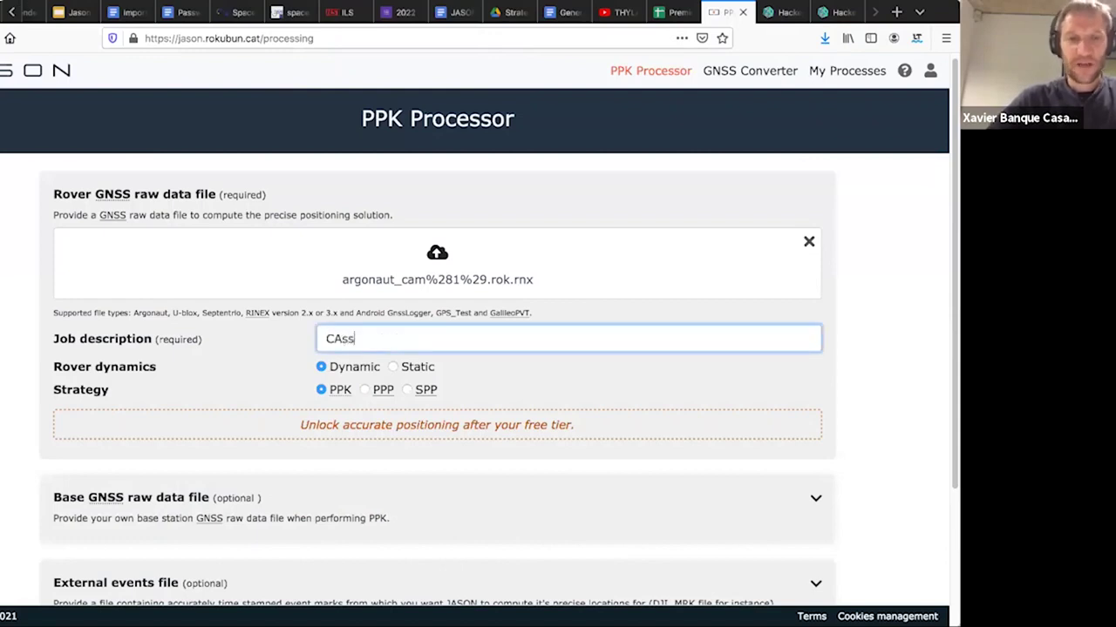
pyautogui.press('BackSpace')
pyautogui.press('BackSpace')
pyautogui.press('BackSpace')
pyautogui.write('assi')
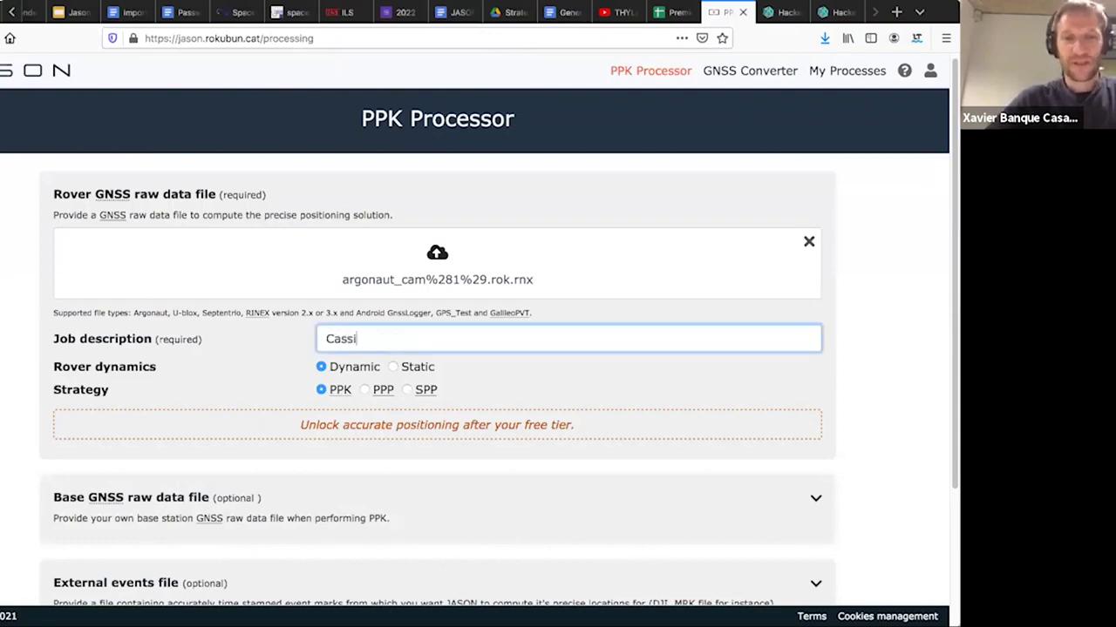
pyautogui.write('ni Test')
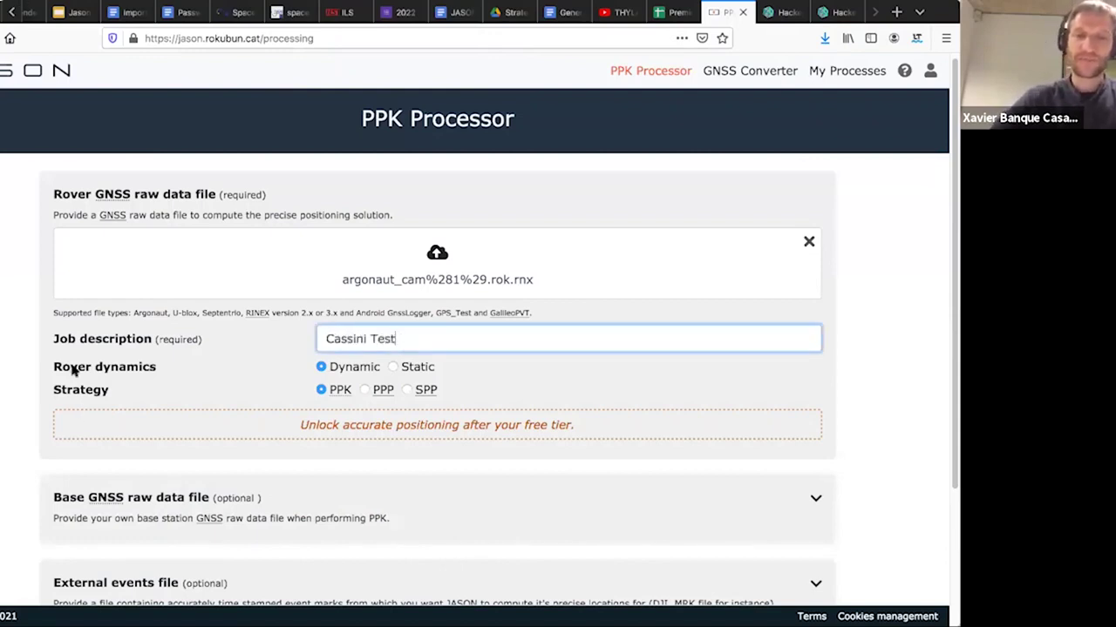
pyautogui.scroll(-1, 74, 370)
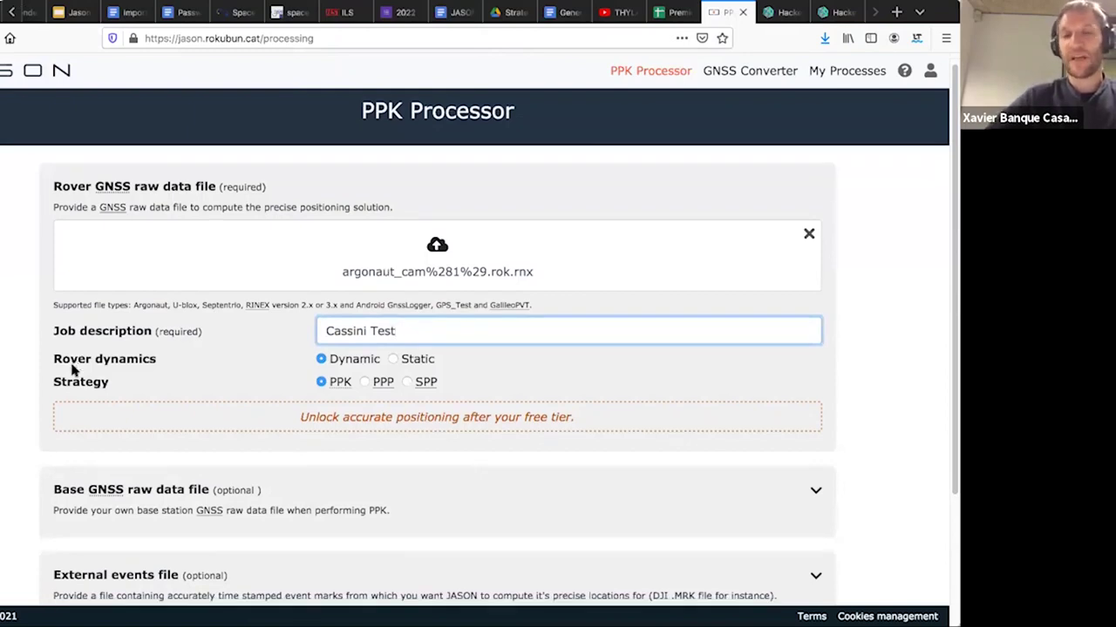
pyautogui.scroll(-2, 74, 370)
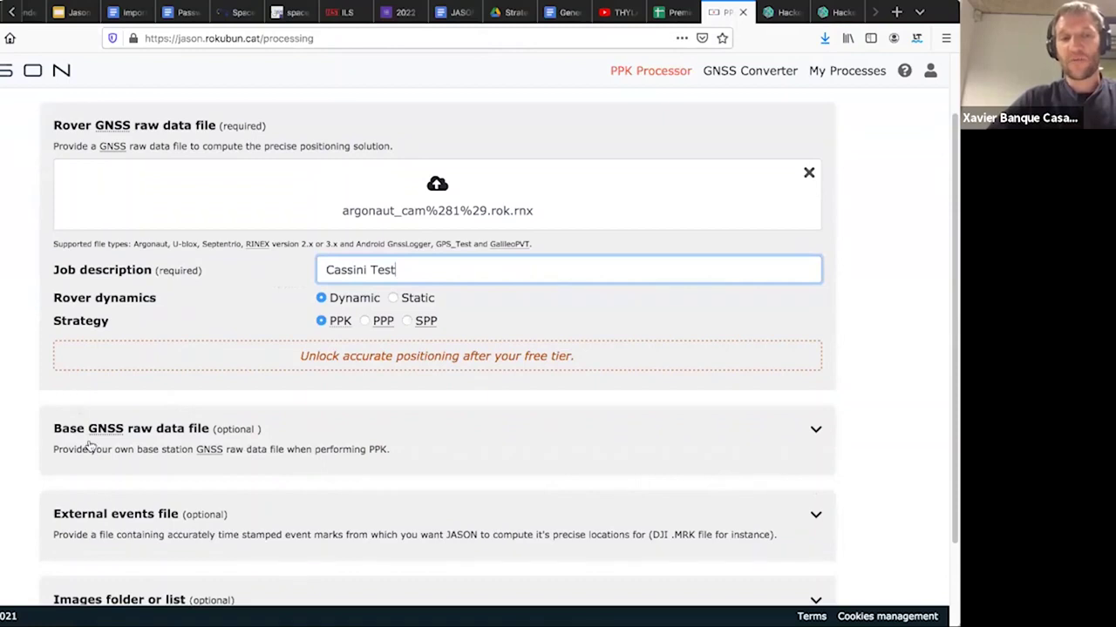
# - Check the base station, external events and images options, then collapse the optional images and events inputs
pyautogui.click(813, 433)
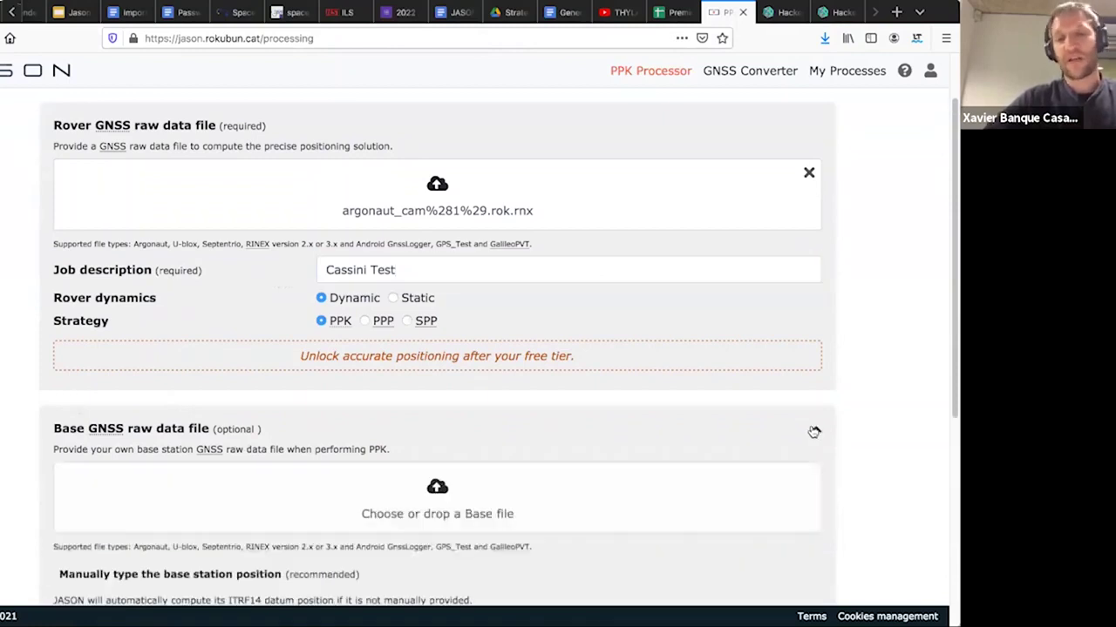
pyautogui.click(813, 432)
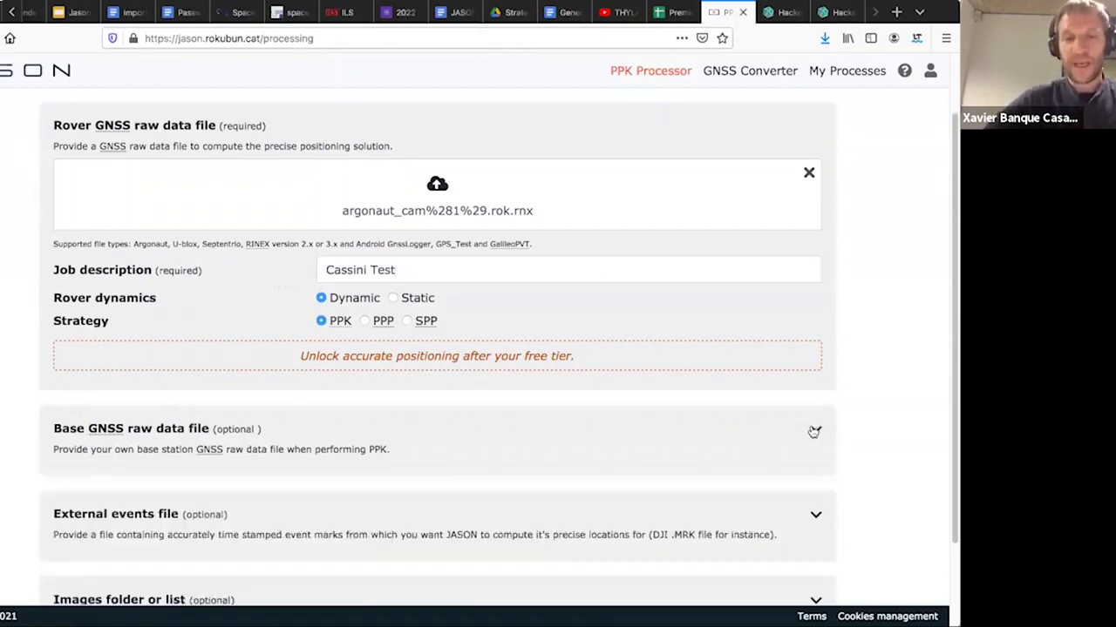
pyautogui.scroll(-3, 813, 432)
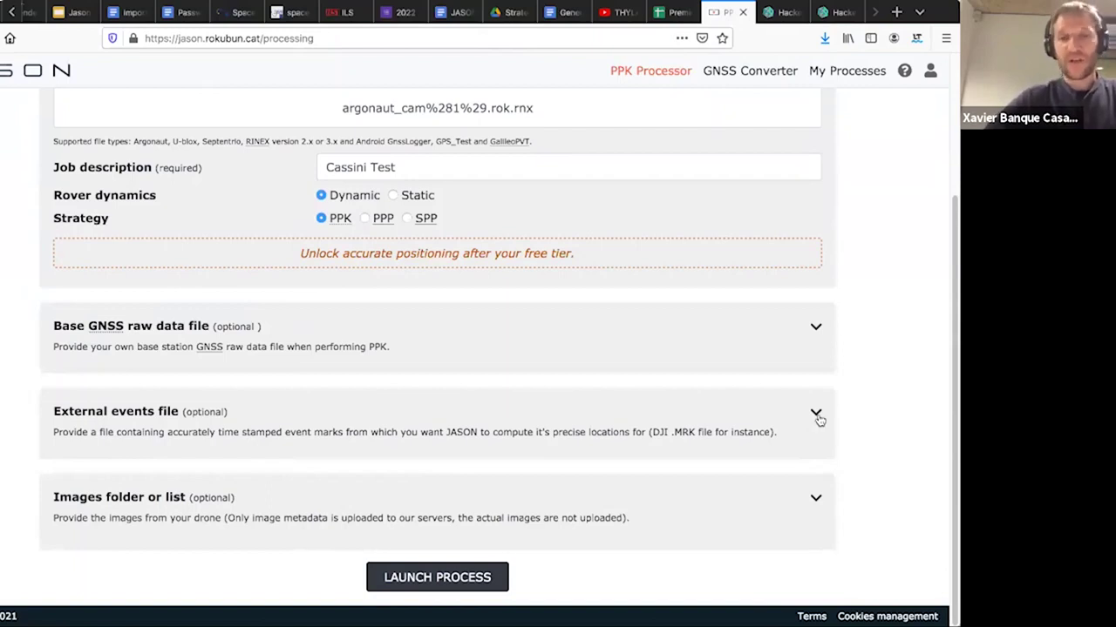
pyautogui.click(816, 415)
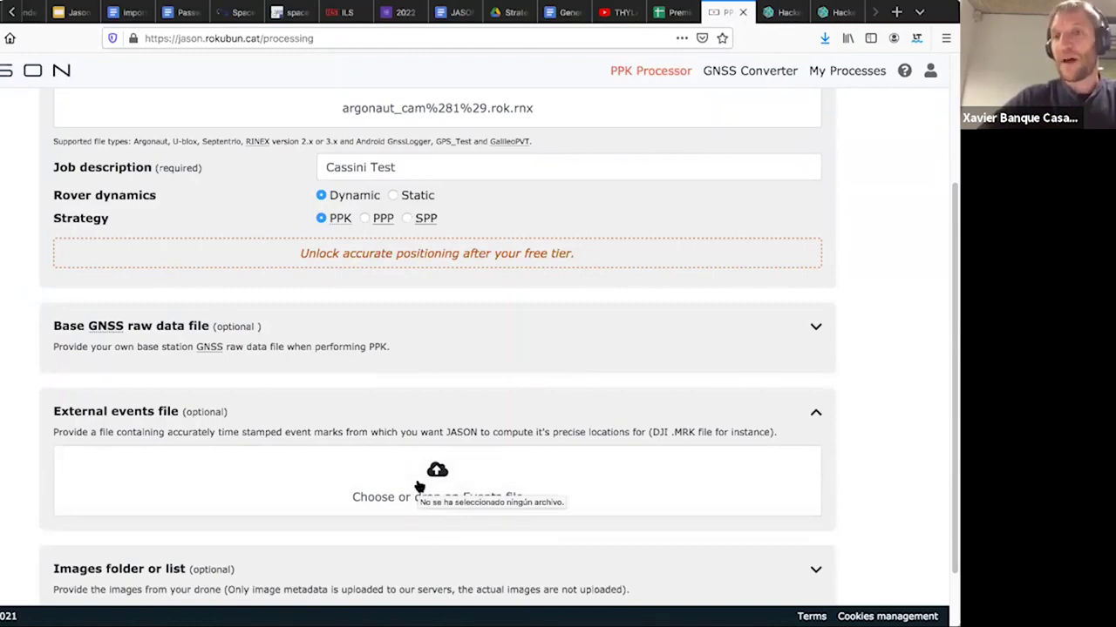
pyautogui.scroll(-2, 416, 482)
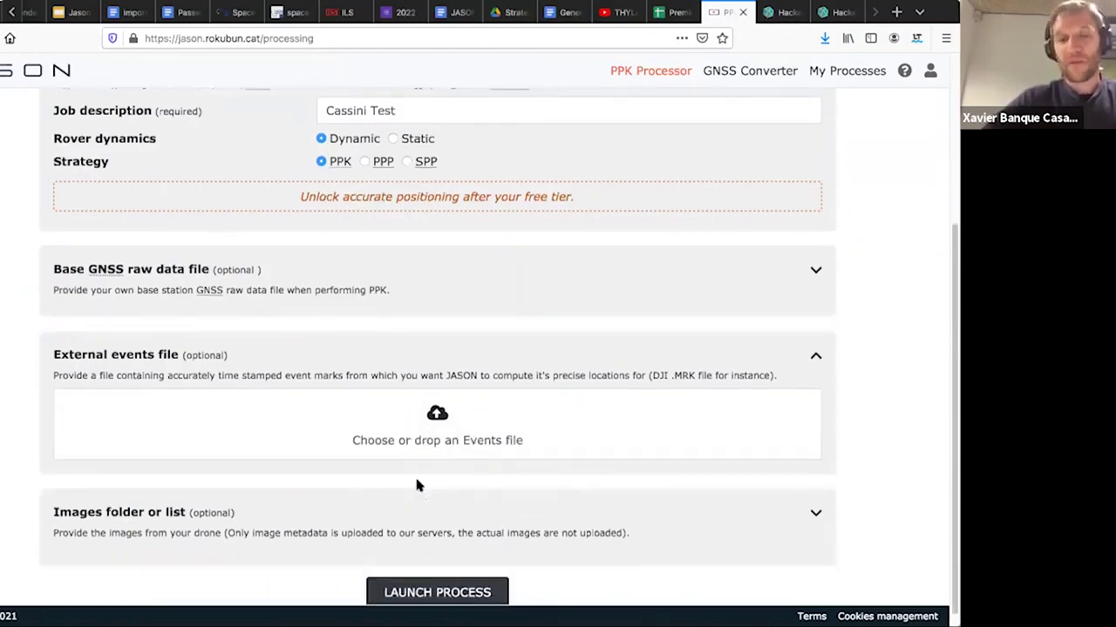
pyautogui.click(813, 496)
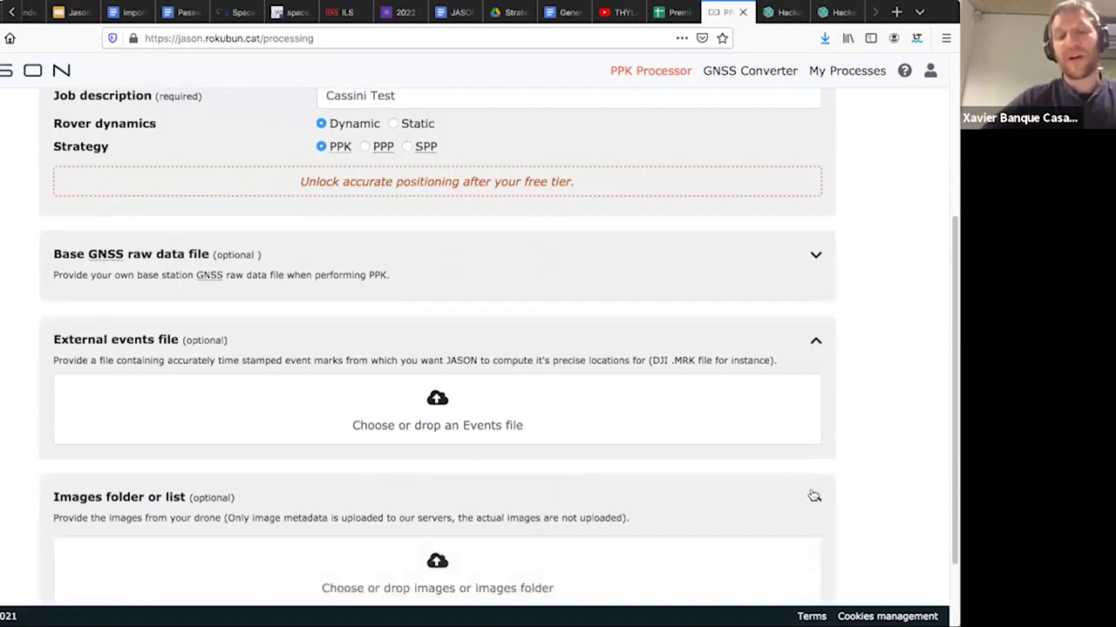
pyautogui.scroll(-2, 815, 481)
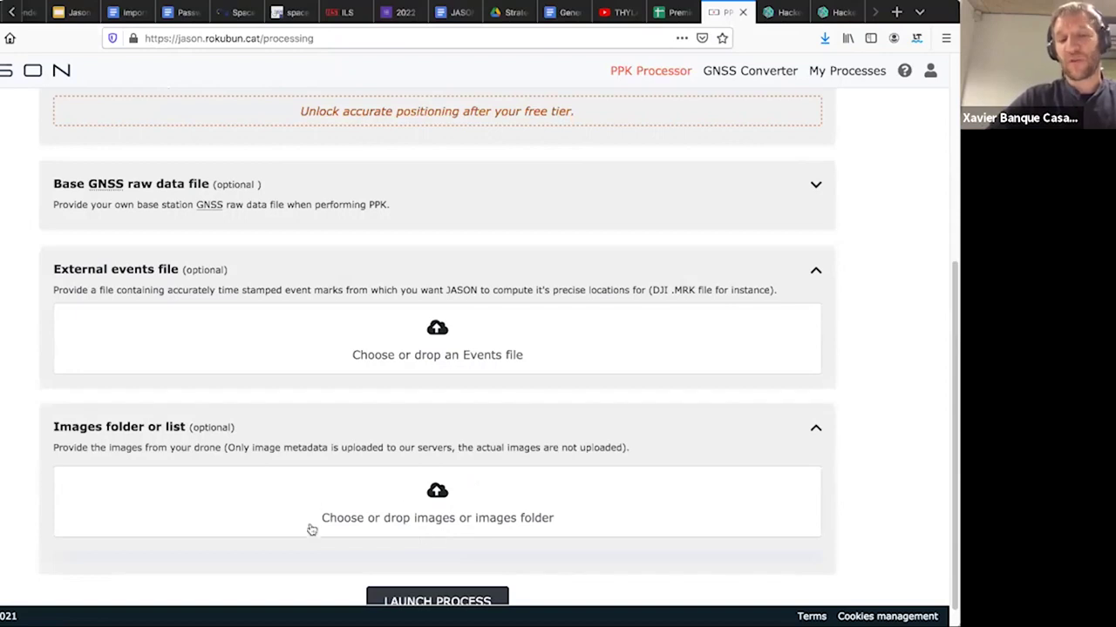
pyautogui.click(814, 427)
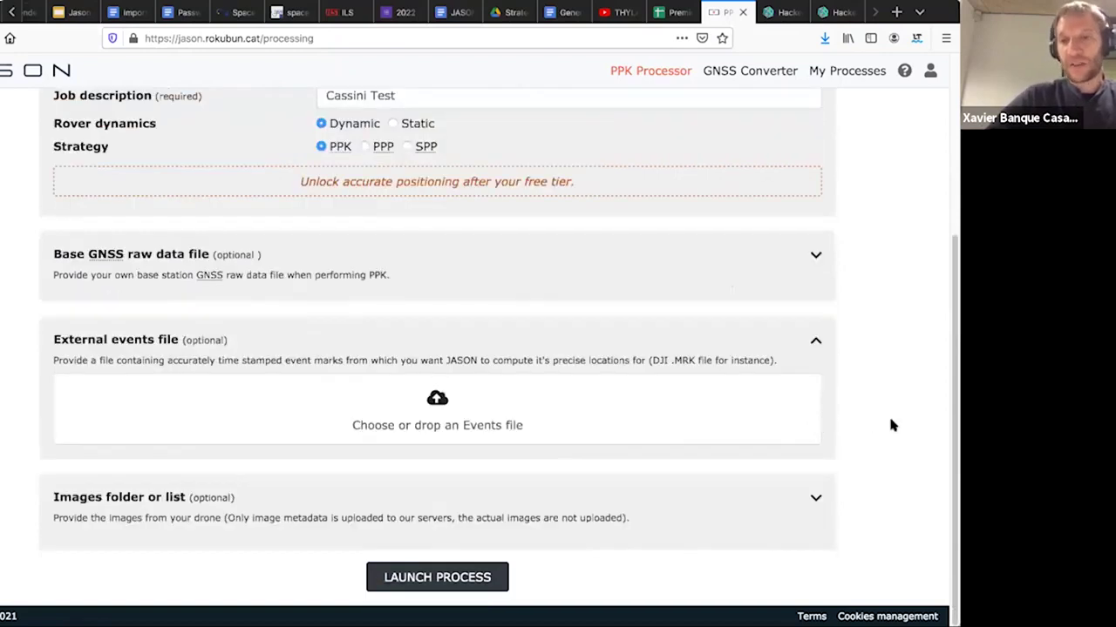
pyautogui.click(817, 366)
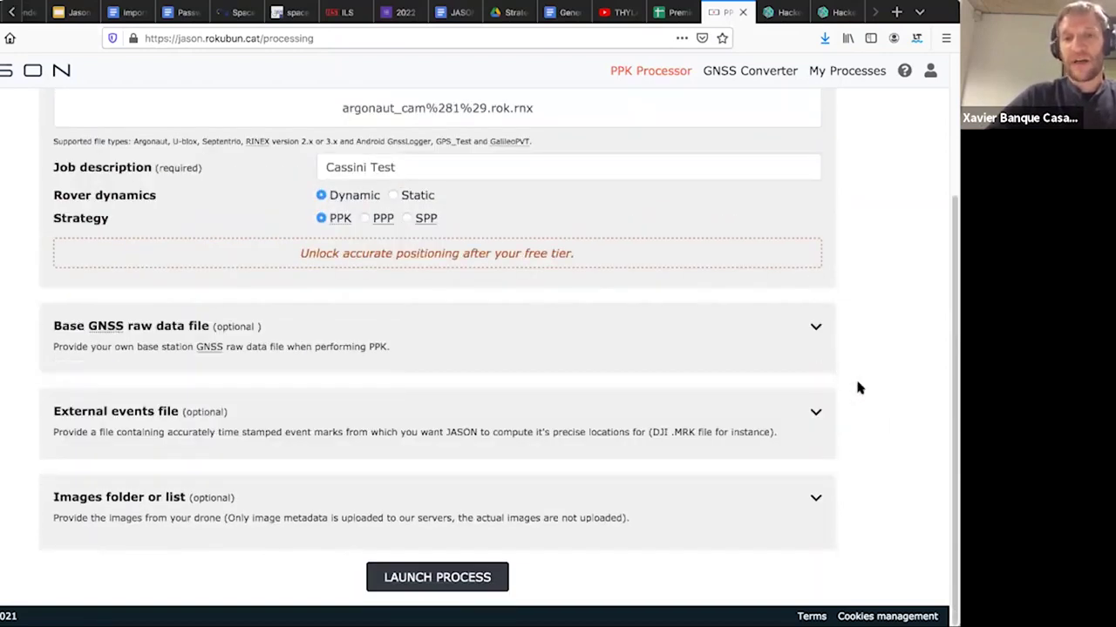
# - Launch the Cassini Test job twice, getting 'Error when sending the file to the server.'
pyautogui.click(448, 587)
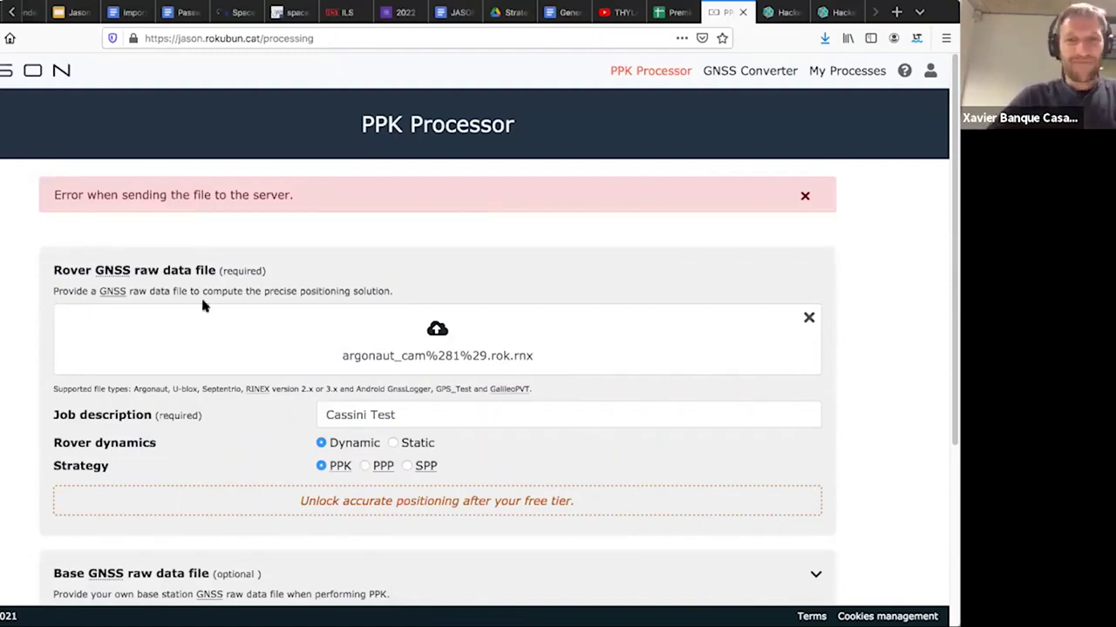
pyautogui.scroll(-2, 463, 393)
pyautogui.scroll(-3, 451, 400)
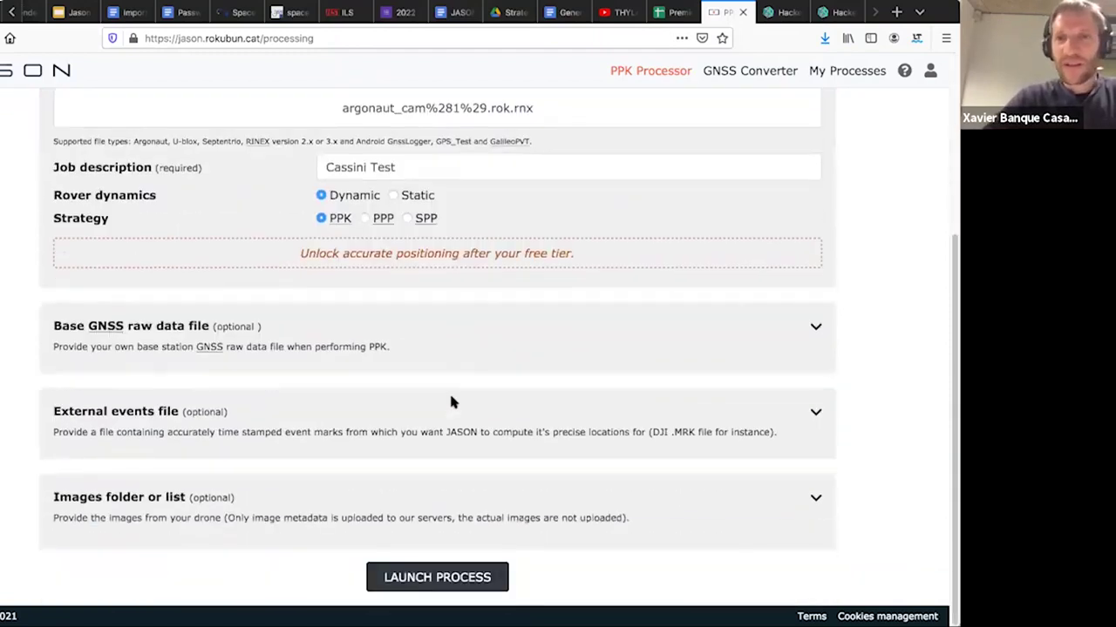
pyautogui.scroll(2, 478, 213)
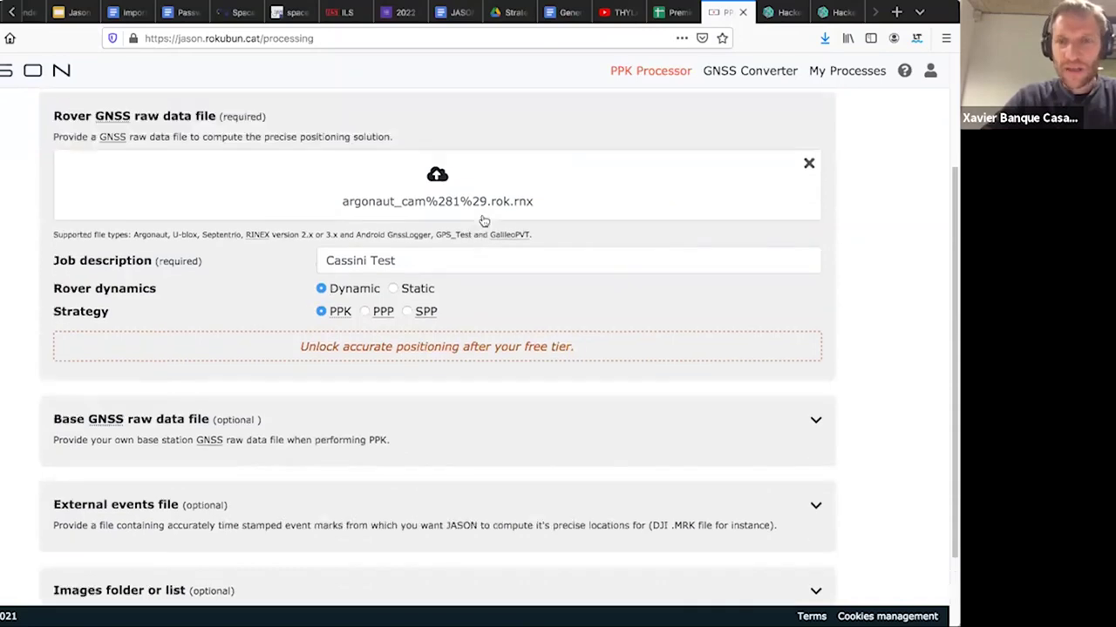
pyautogui.scroll(-2, 542, 297)
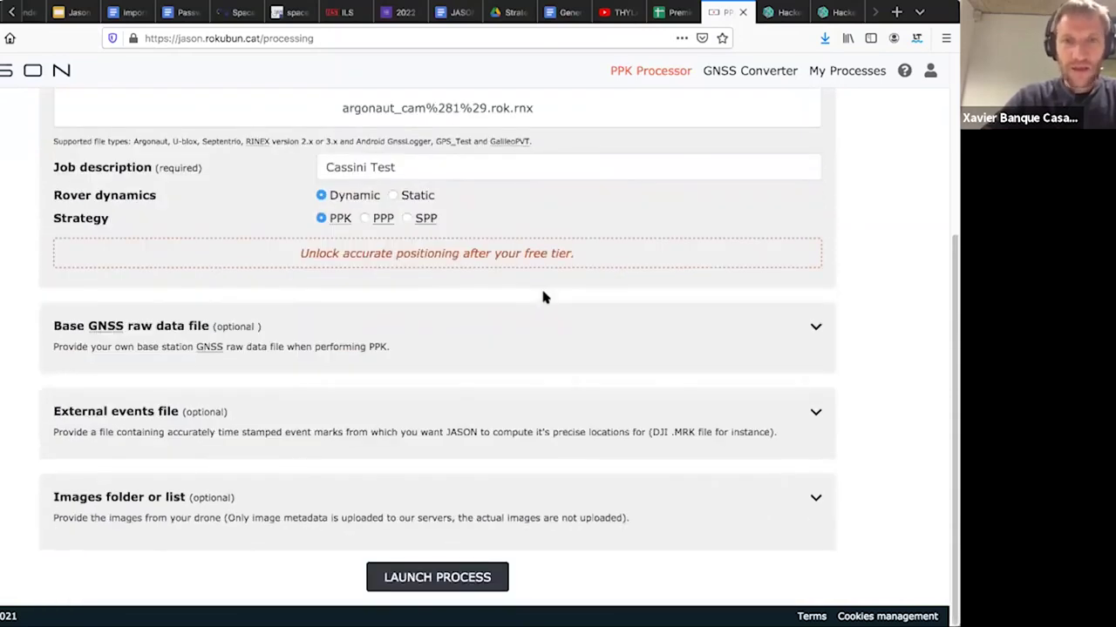
pyautogui.scroll(3, 542, 297)
pyautogui.scroll(-1, 542, 298)
pyautogui.scroll(-2, 549, 301)
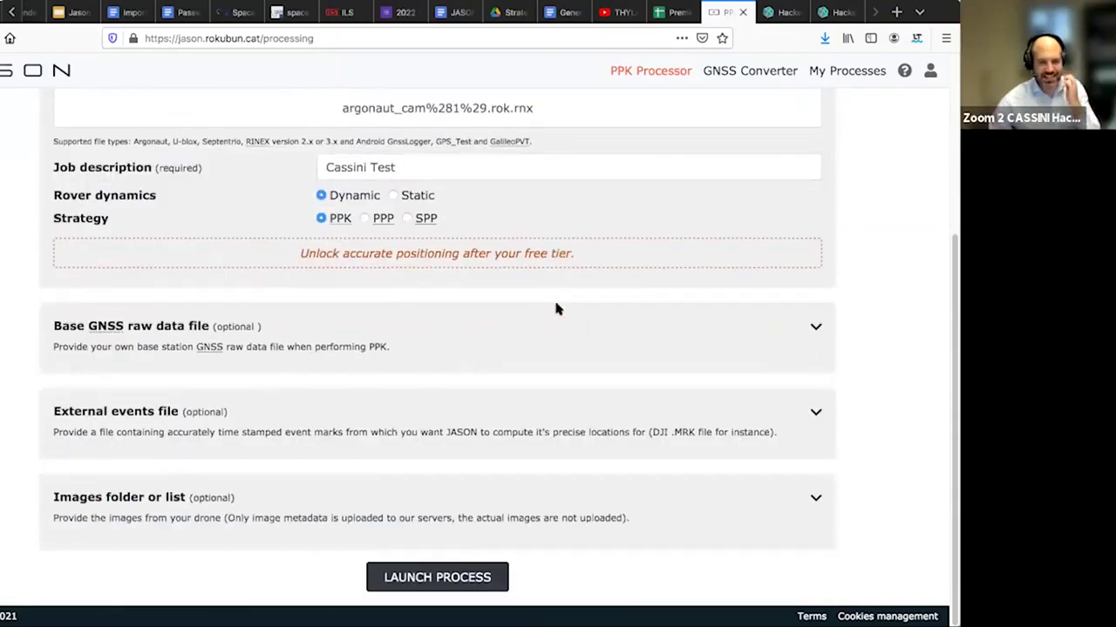
pyautogui.click(449, 584)
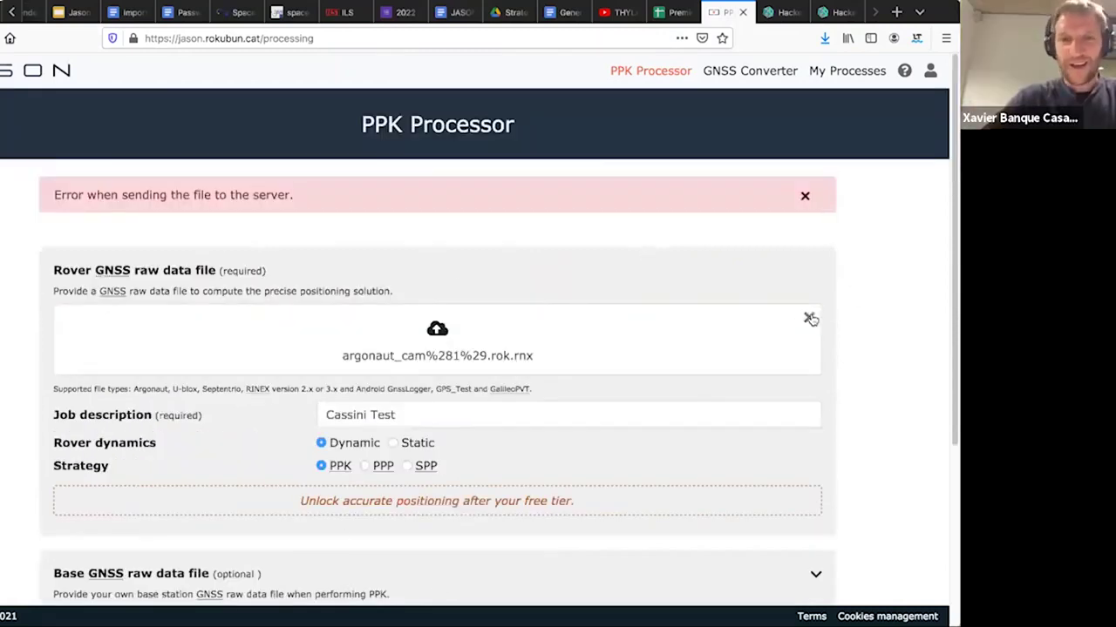
# - Remove the failed rover file and load argonaut_cam(1)(1).rok in its place
pyautogui.click(808, 319)
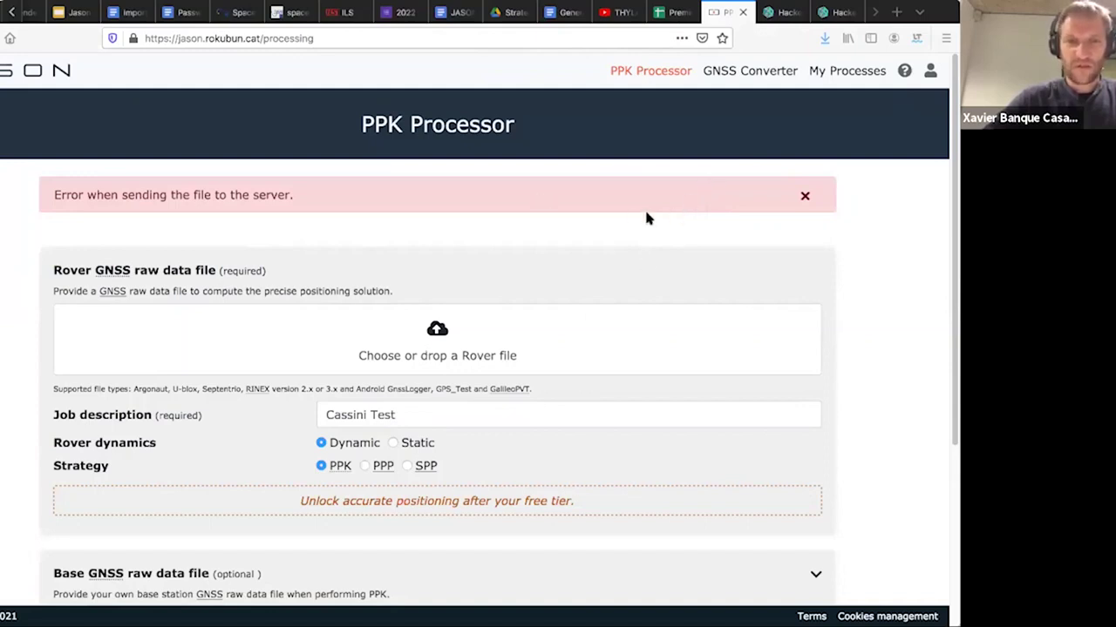
pyautogui.moveTo(657, 211); pyautogui.dragTo(402, 350)
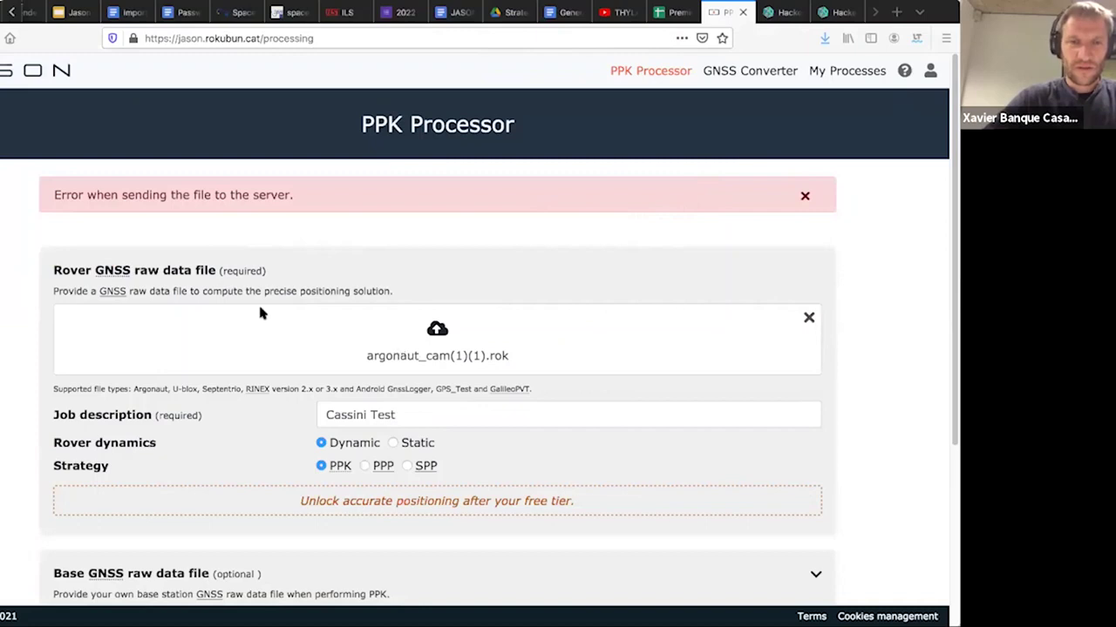
# - Launch the Cassini Test job so argonaut_cam(1)(1).rok uploads and converts to RINEX 3.03
pyautogui.scroll(-5, 591, 432)
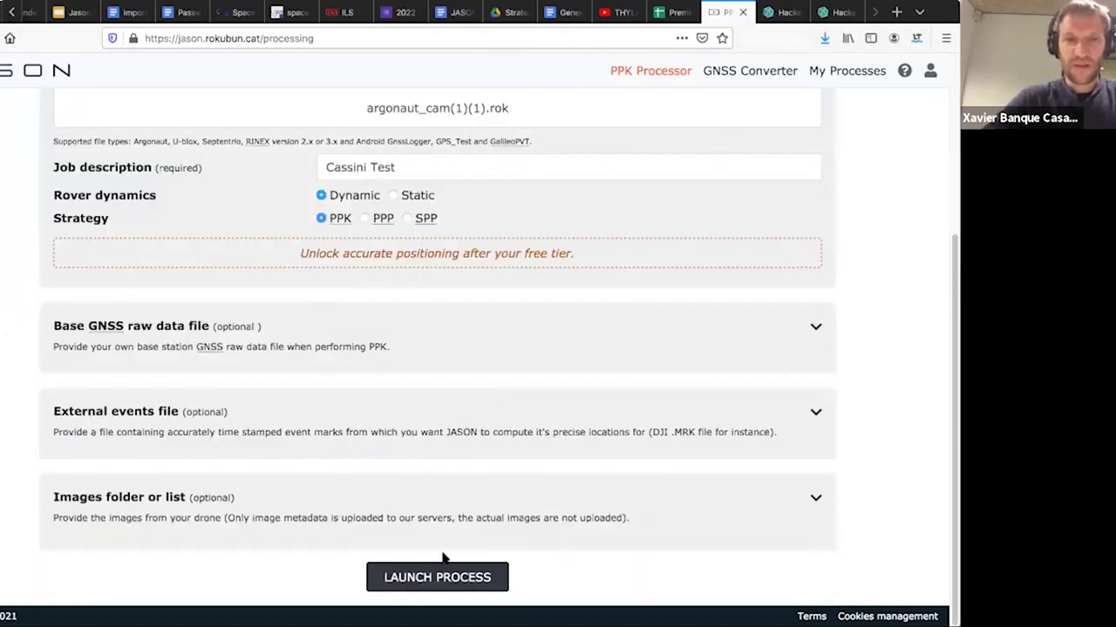
pyautogui.click(434, 579)
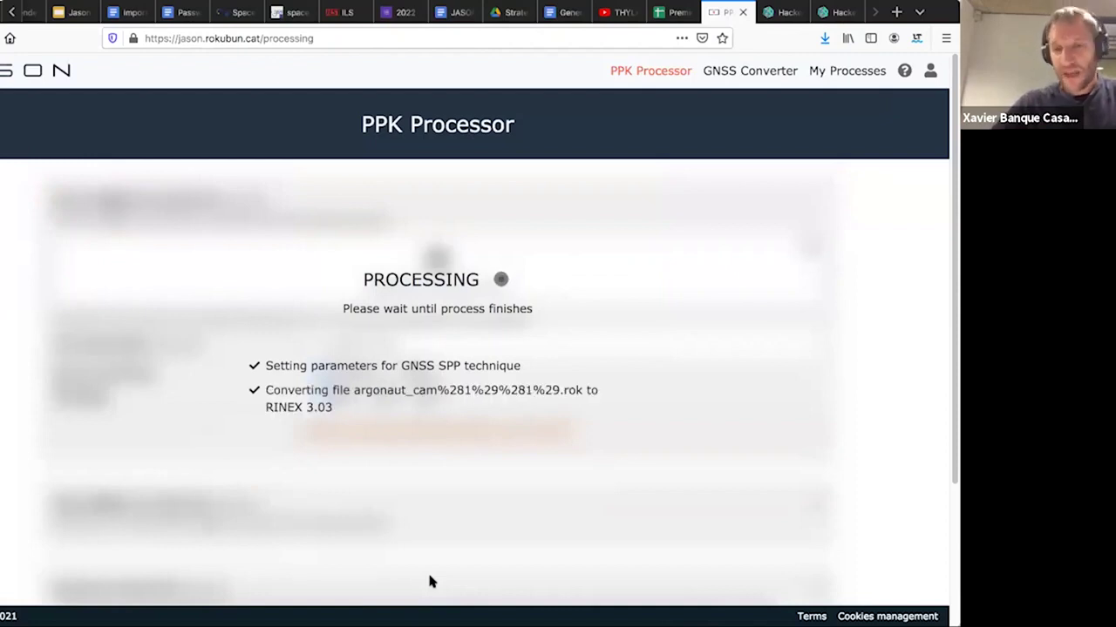
# - Scroll the processing log to the SPP stage and highlight the 'Georeferenced 185 events' line
pyautogui.scroll(-1, 528, 237)
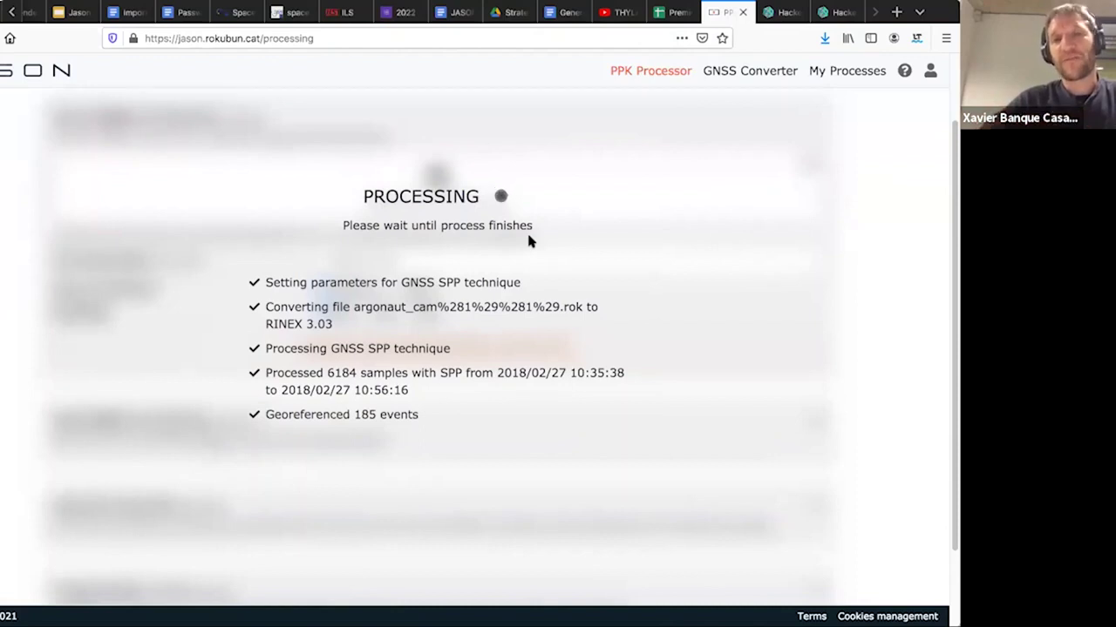
pyautogui.scroll(-1, 493, 203)
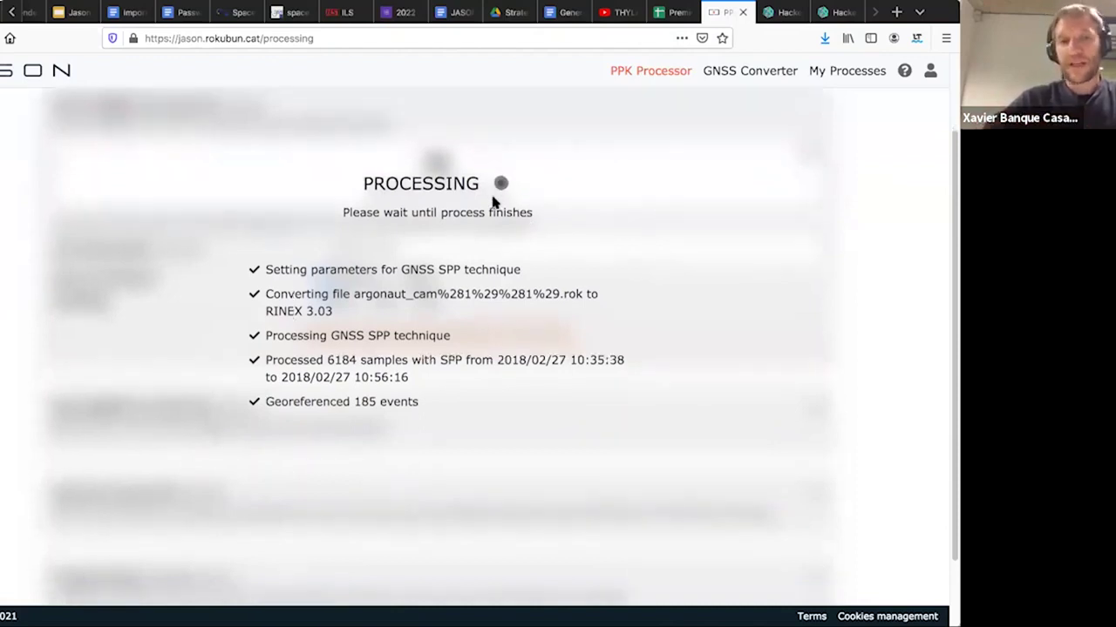
pyautogui.scroll(-1, 493, 249)
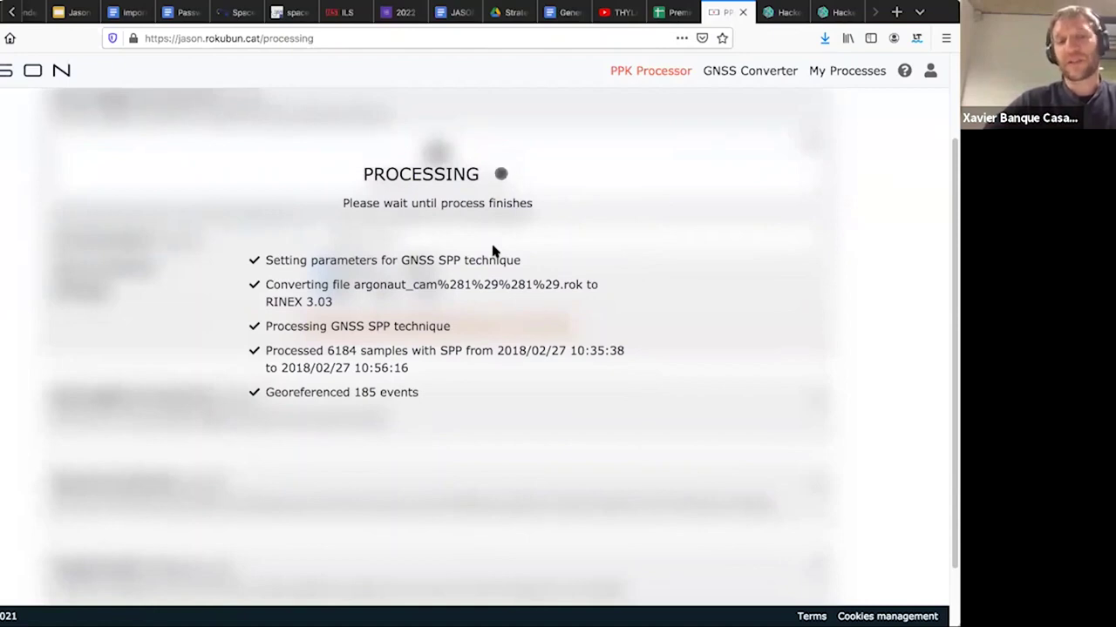
pyautogui.scroll(-2, 463, 393)
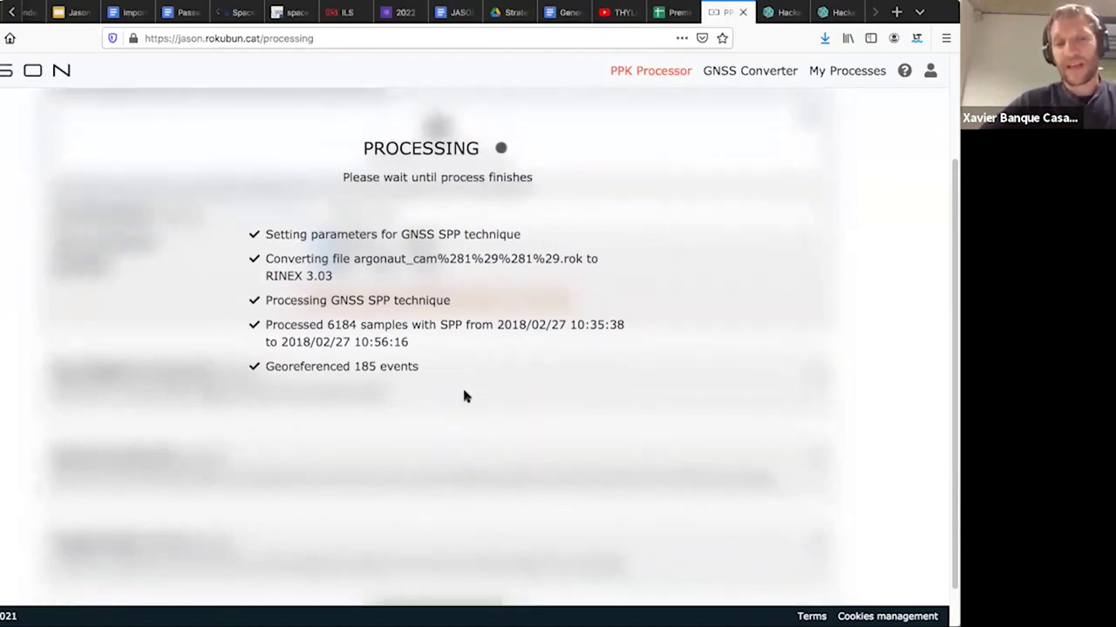
pyautogui.doubleClick(335, 367)
pyautogui.tripleClick(335, 366)
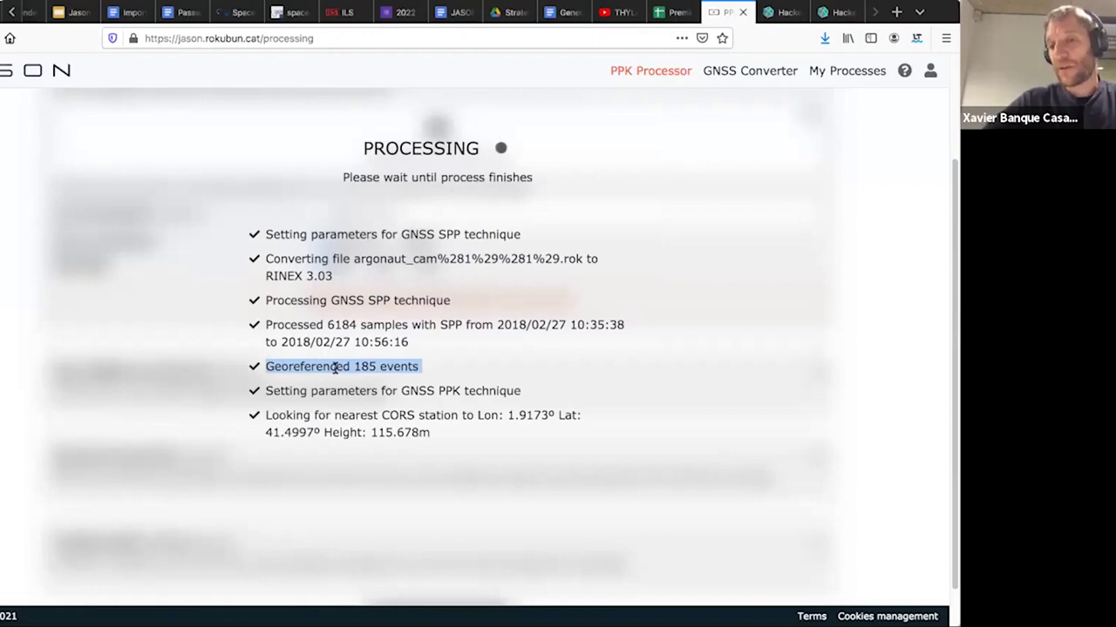
# - Highlight the nearest CORS station, reference station position and baseline lines in the PPK log
pyautogui.tripleClick(341, 429)
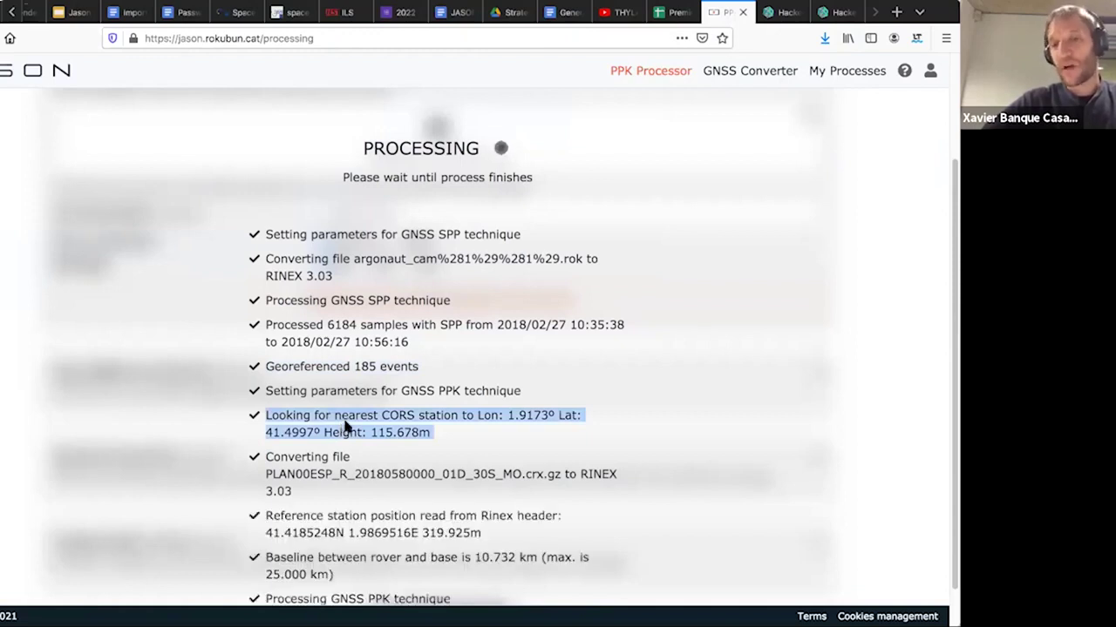
pyautogui.scroll(-1, 349, 426)
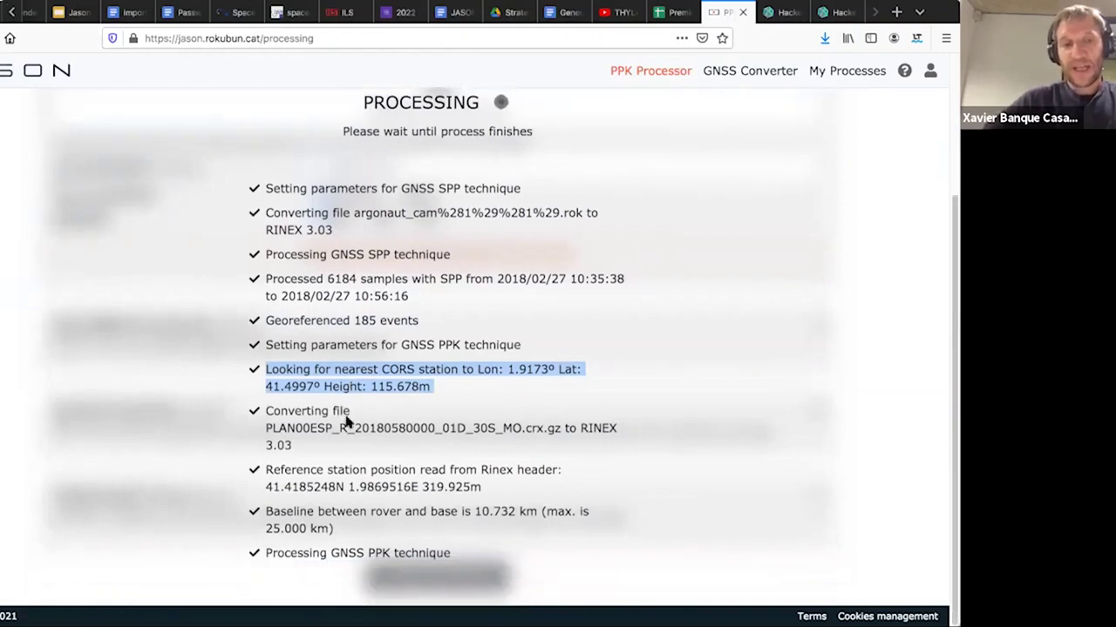
pyautogui.tripleClick(356, 471)
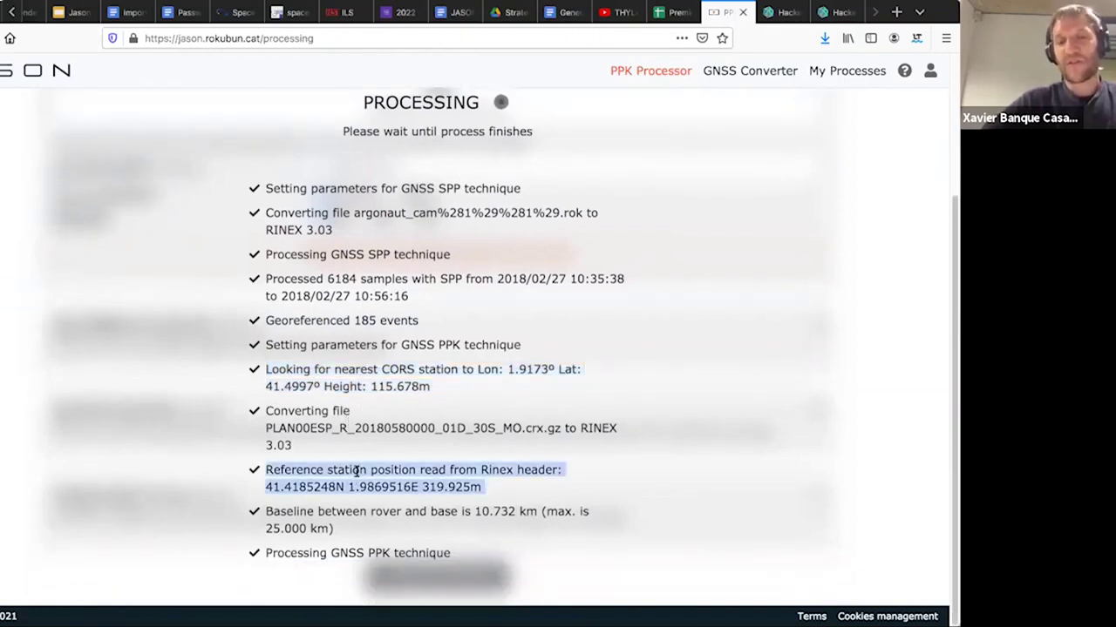
pyautogui.tripleClick(328, 512)
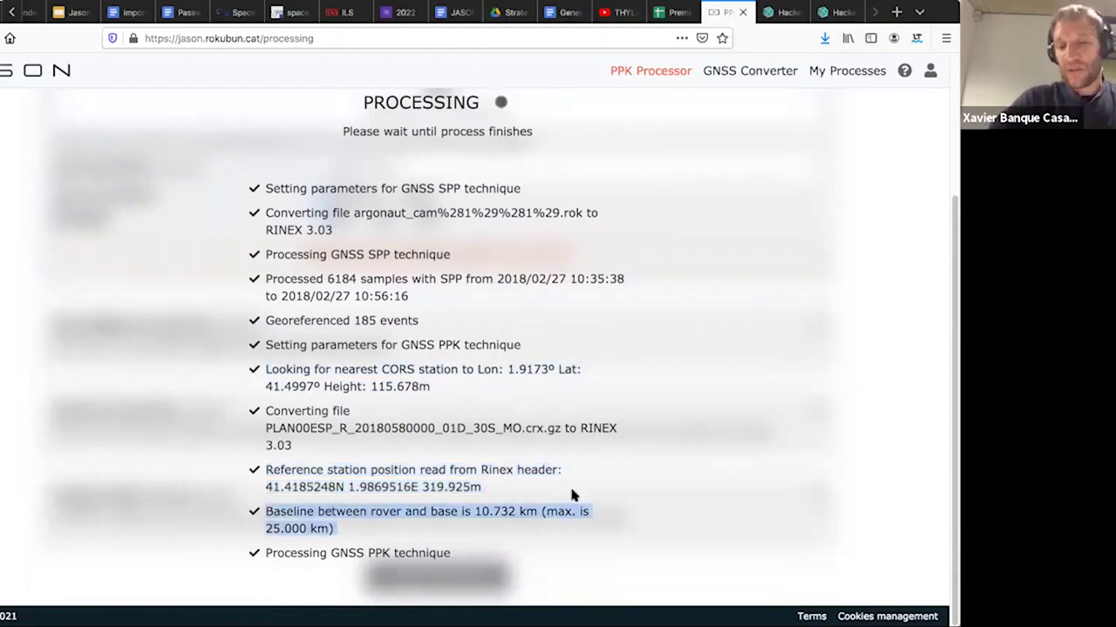
# - Highlight the 10.732 km baseline value, the GNSS PPK processing line, and the baseline line again
pyautogui.click(471, 511)
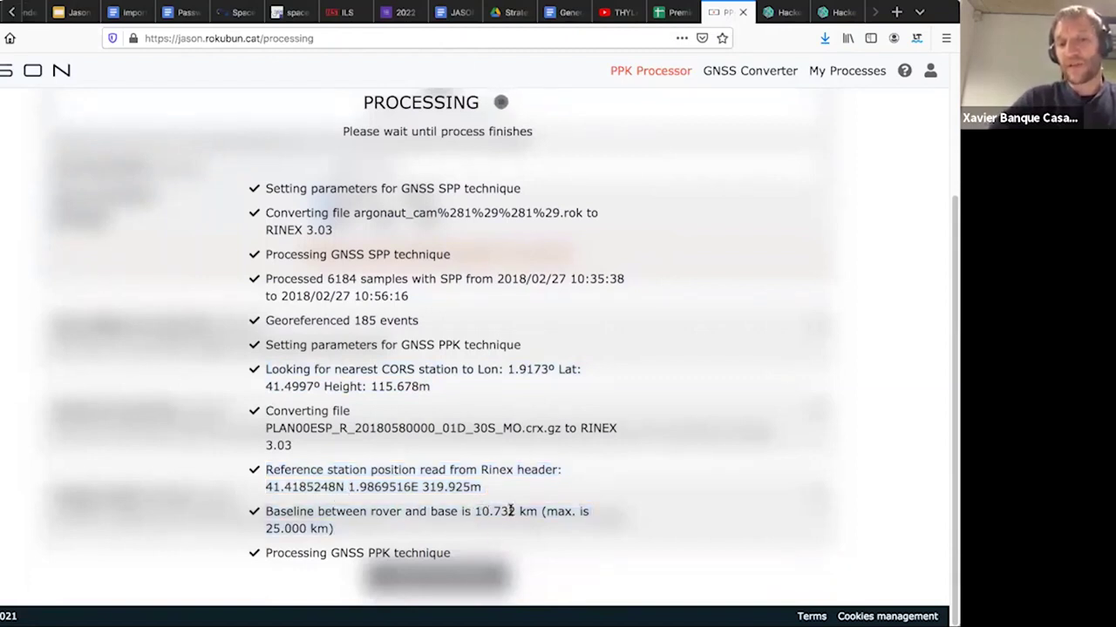
pyautogui.keyDown('shift'); pyautogui.click(526, 511); pyautogui.keyUp('shift')
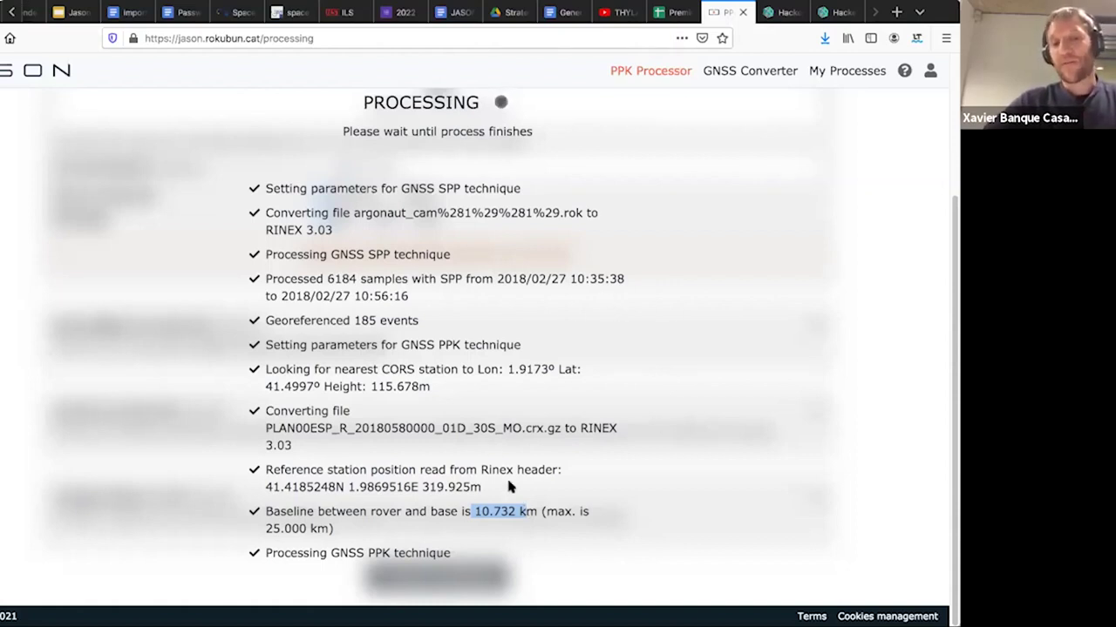
pyautogui.tripleClick(350, 554)
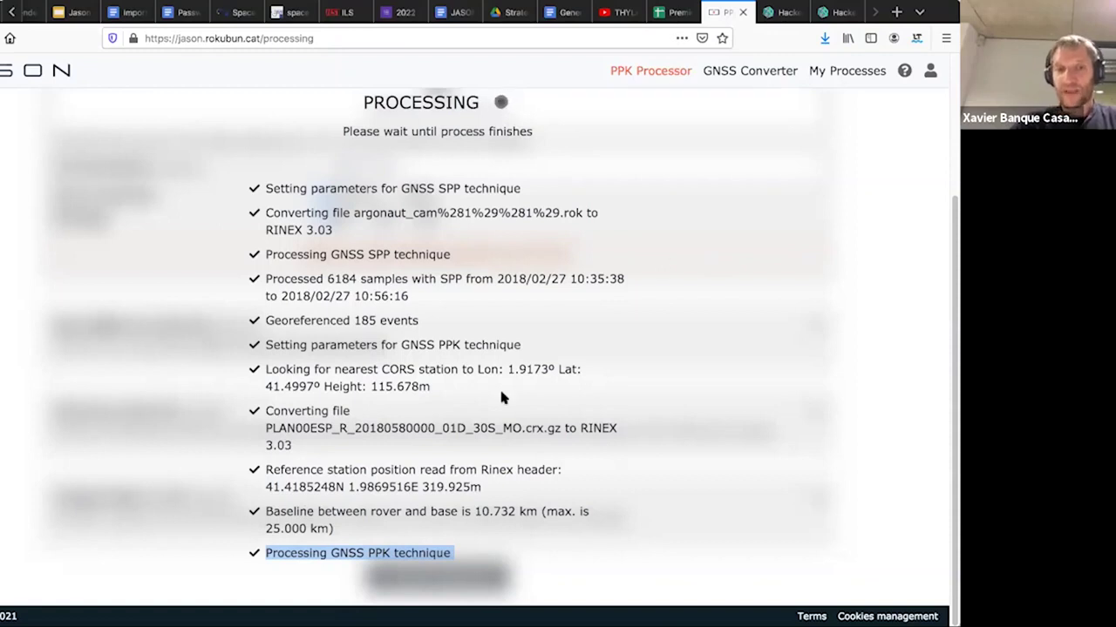
pyautogui.tripleClick(275, 528)
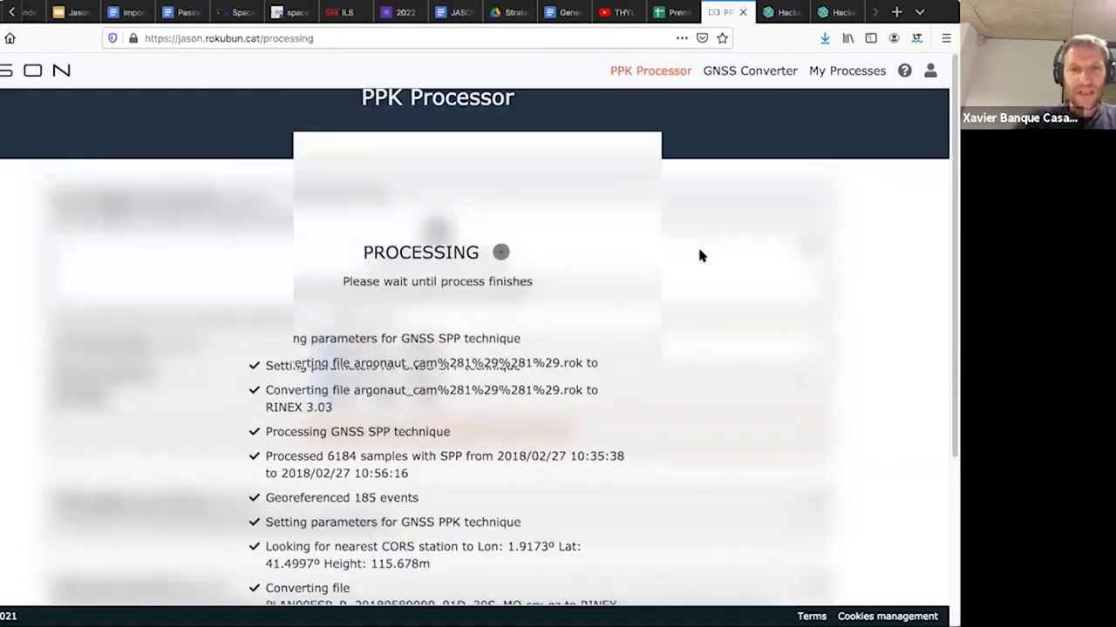
# - Confirm the 'GNSS processing successful' log line and open the Cassini Test results
pyautogui.scroll(1, 677, 153)
pyautogui.scroll(2, 677, 142)
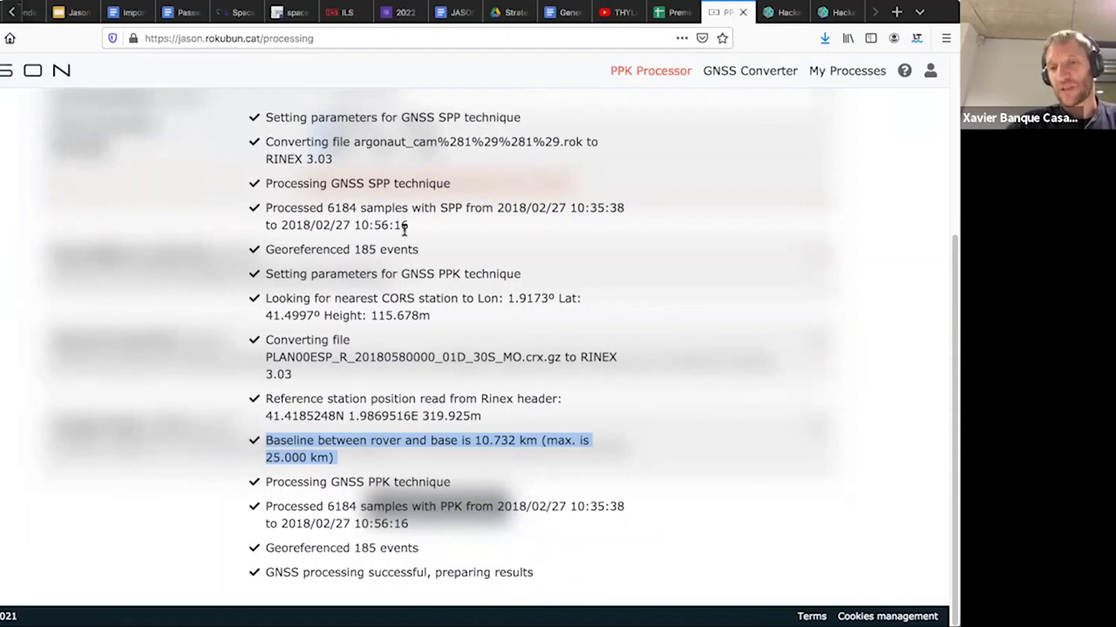
pyautogui.tripleClick(348, 571)
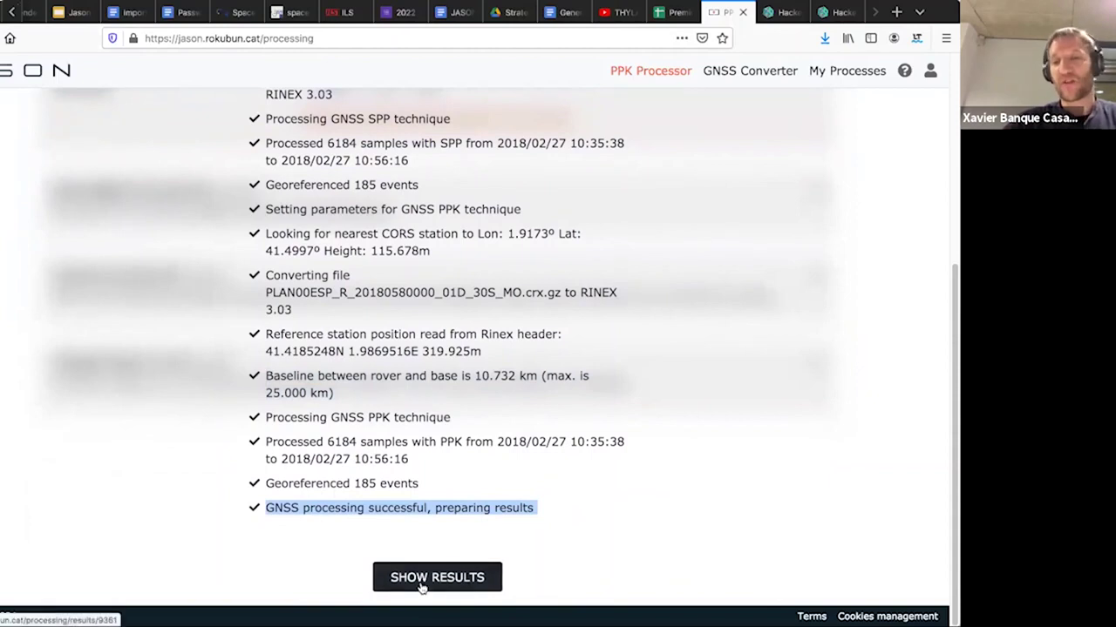
pyautogui.click(422, 579)
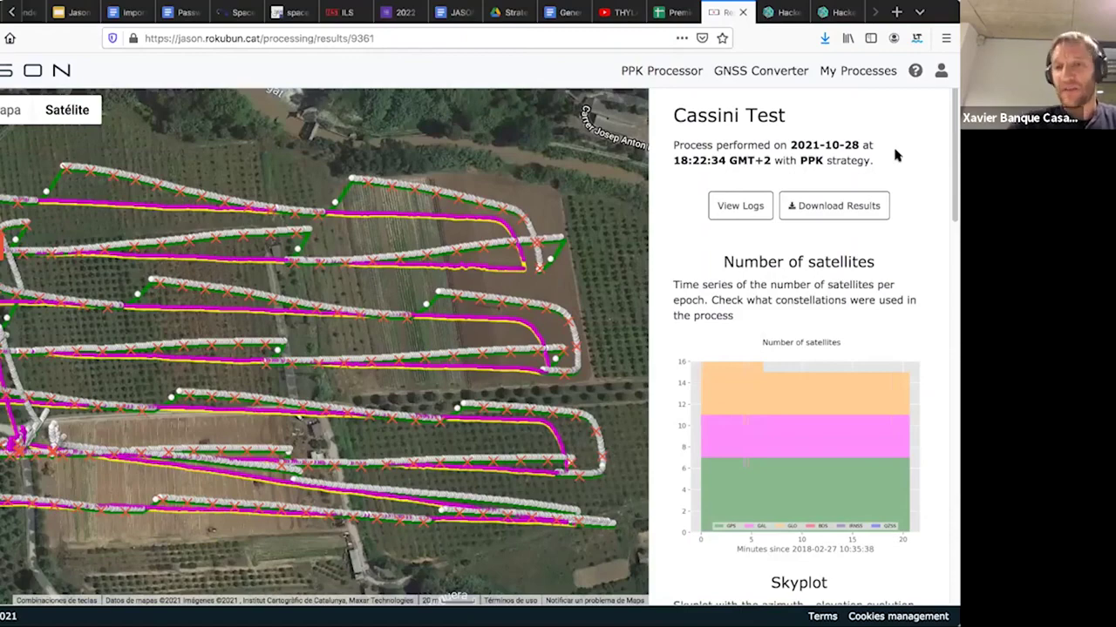
# - Scroll through Skyplot, Height and Summary, highlighting the First epoch, Last epoch and Duration labels
pyautogui.scroll(-5, 895, 154)
pyautogui.scroll(-6, 895, 154)
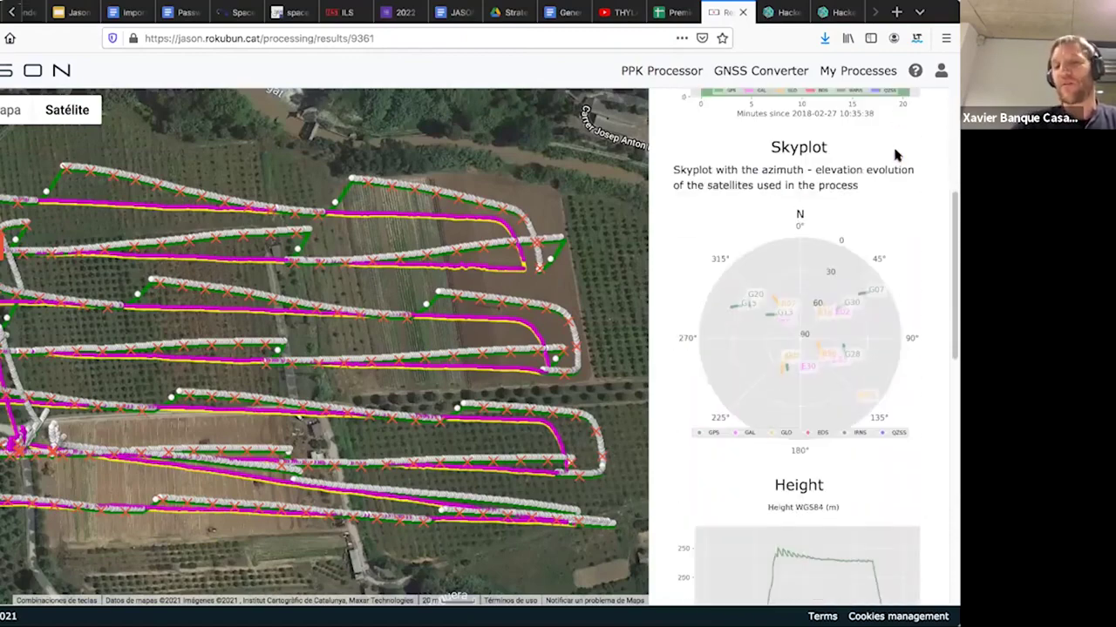
pyautogui.scroll(7, 895, 155)
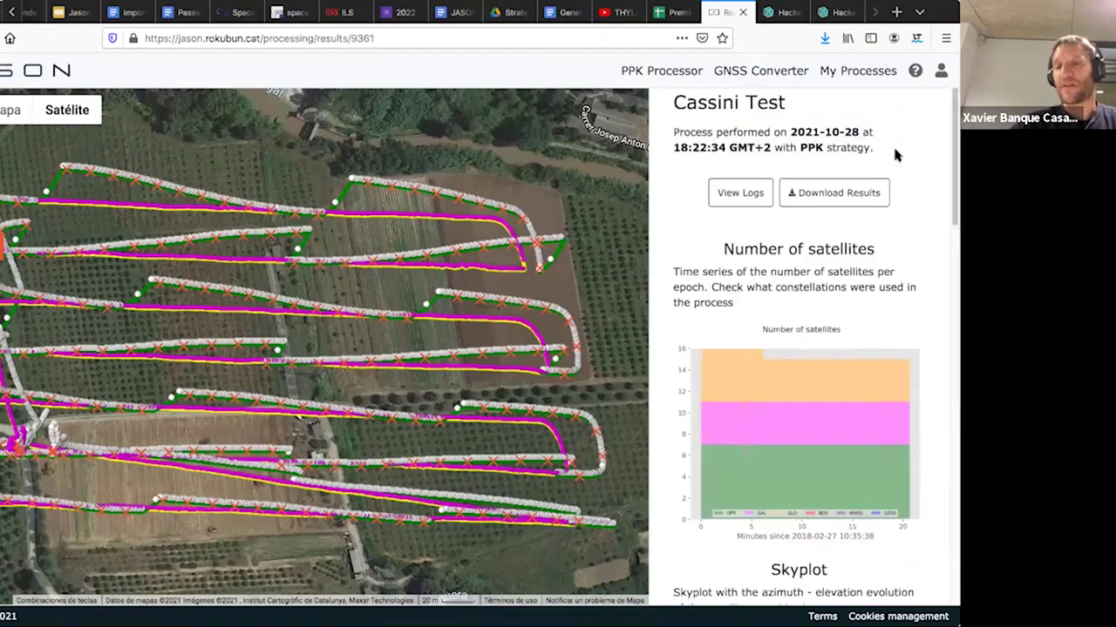
pyautogui.scroll(-3, 896, 155)
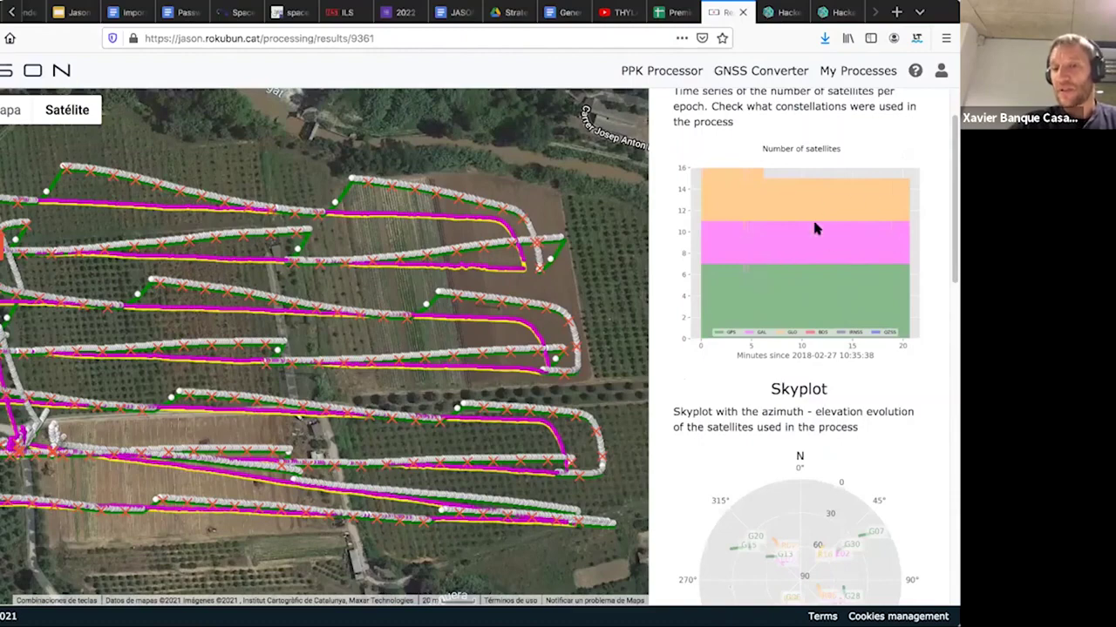
pyautogui.scroll(-10, 815, 228)
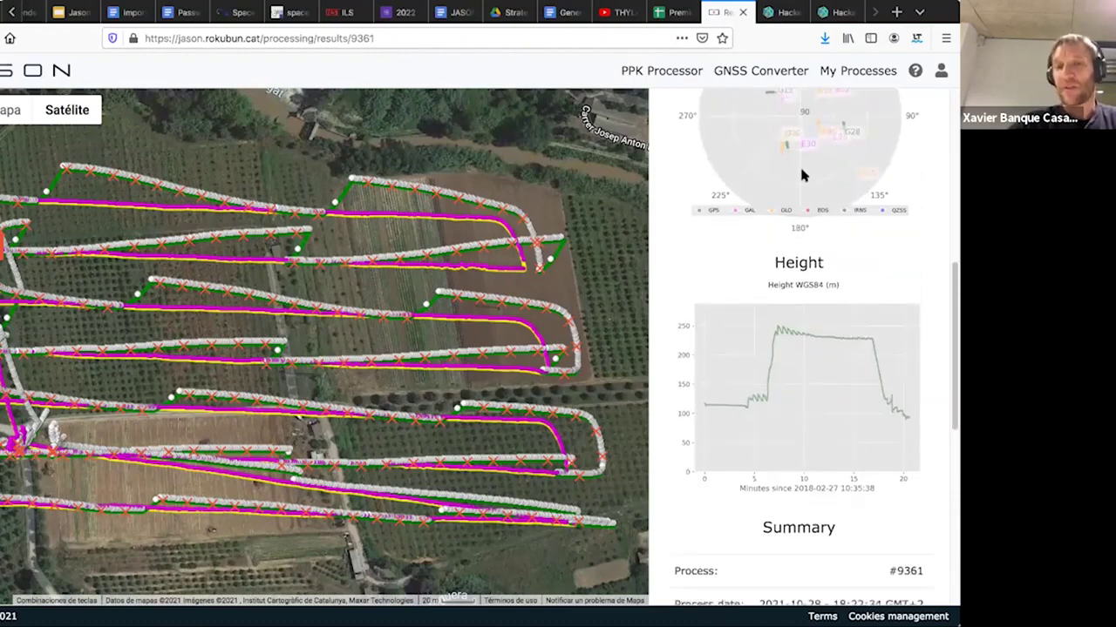
pyautogui.scroll(3, 802, 175)
pyautogui.scroll(-2, 802, 175)
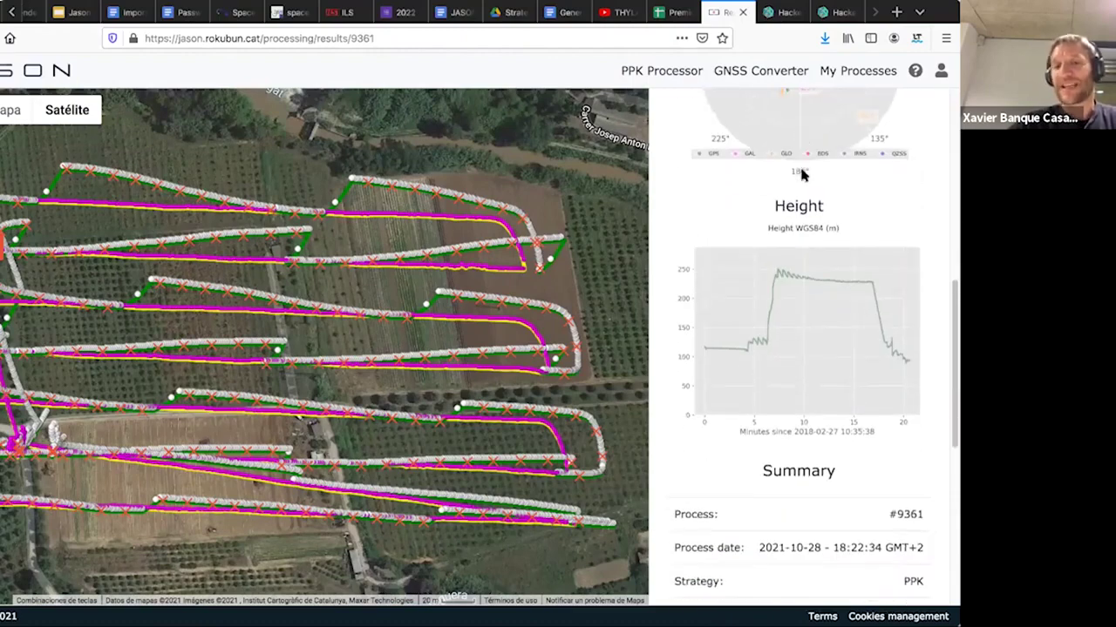
pyautogui.scroll(-1, 803, 174)
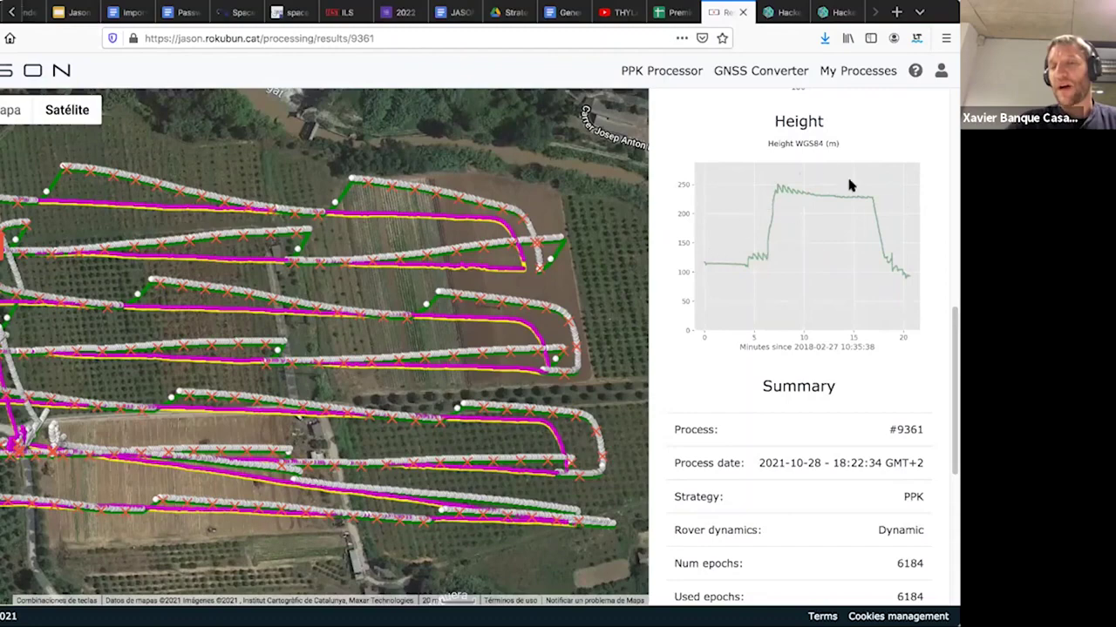
pyautogui.scroll(-2, 836, 184)
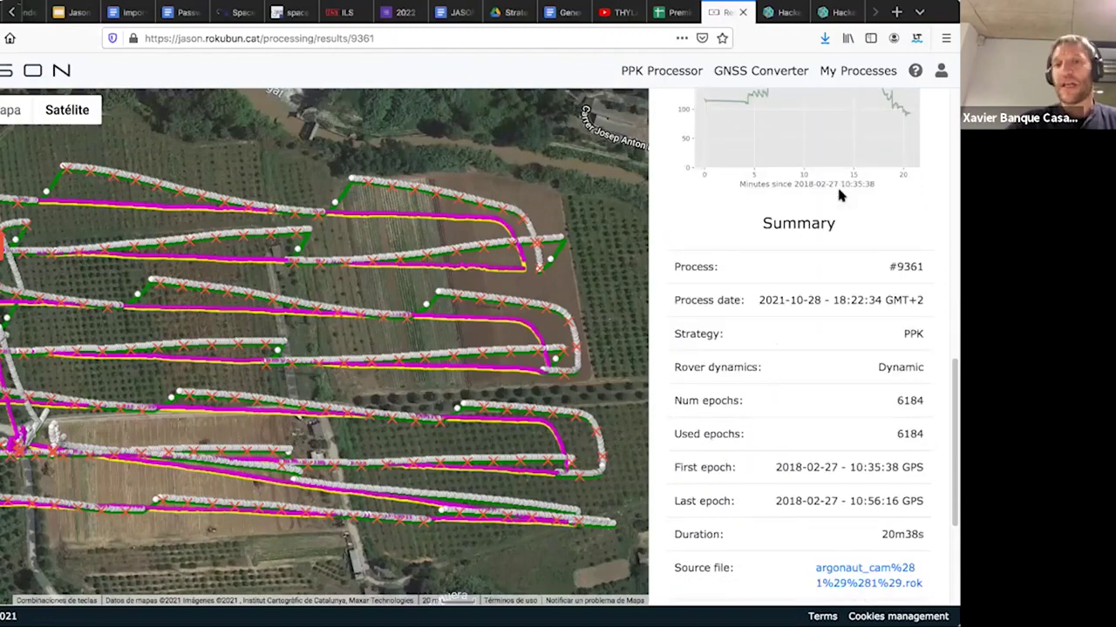
pyautogui.scroll(-3, 838, 195)
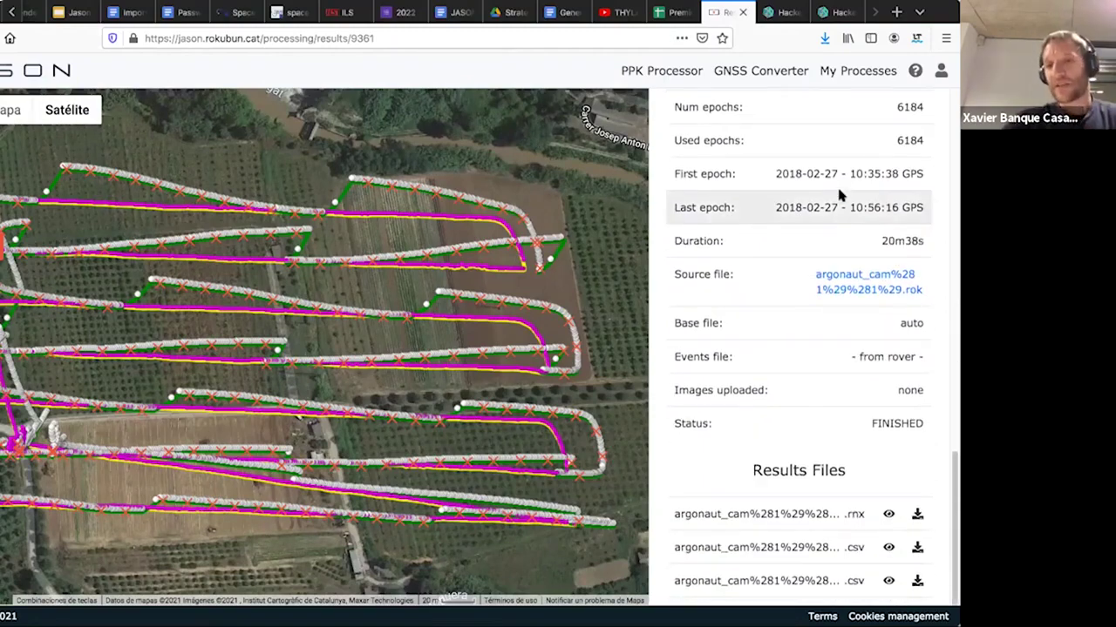
pyautogui.scroll(1, 839, 194)
pyautogui.doubleClick(702, 195)
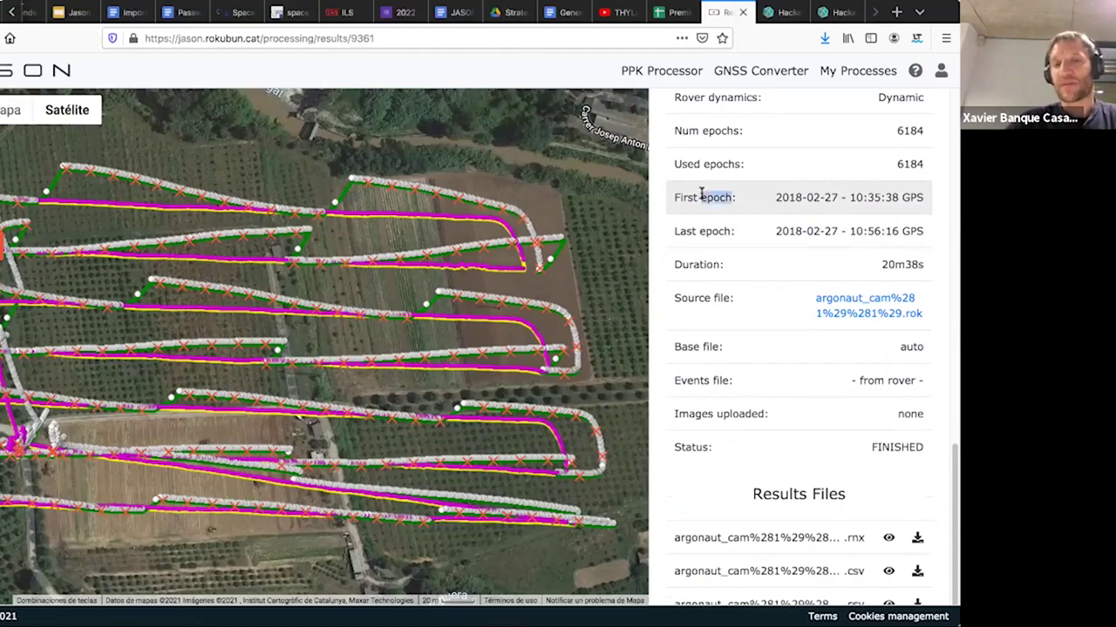
pyautogui.doubleClick(703, 228)
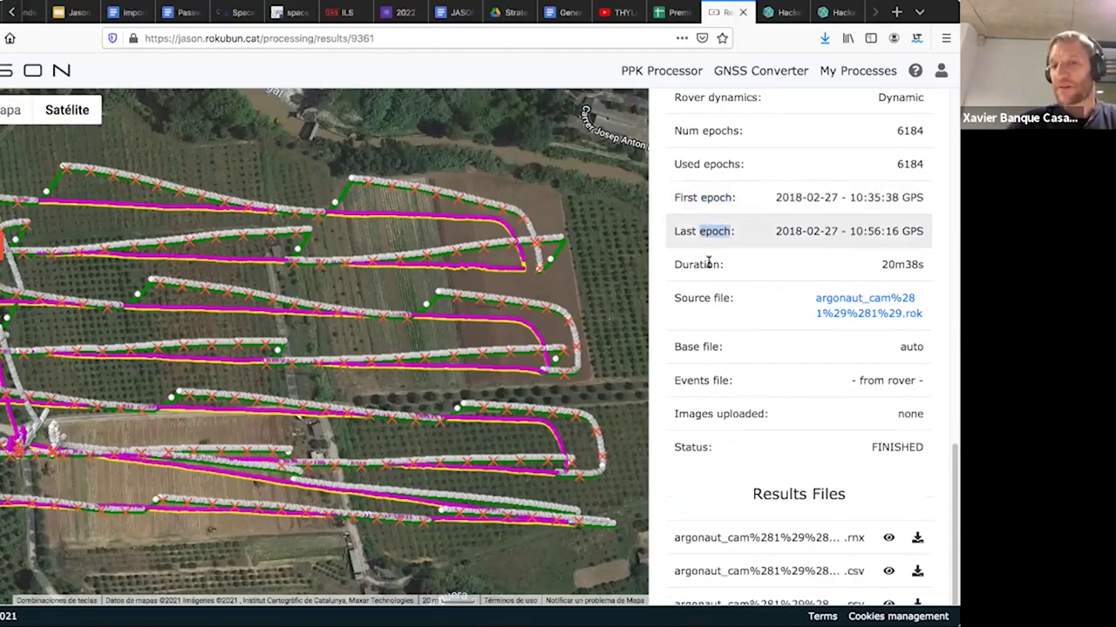
pyautogui.doubleClick(708, 261)
# - Show the Cassini Test processing log, then hide it to return to the satellite charts
pyautogui.scroll(-2, 710, 261)
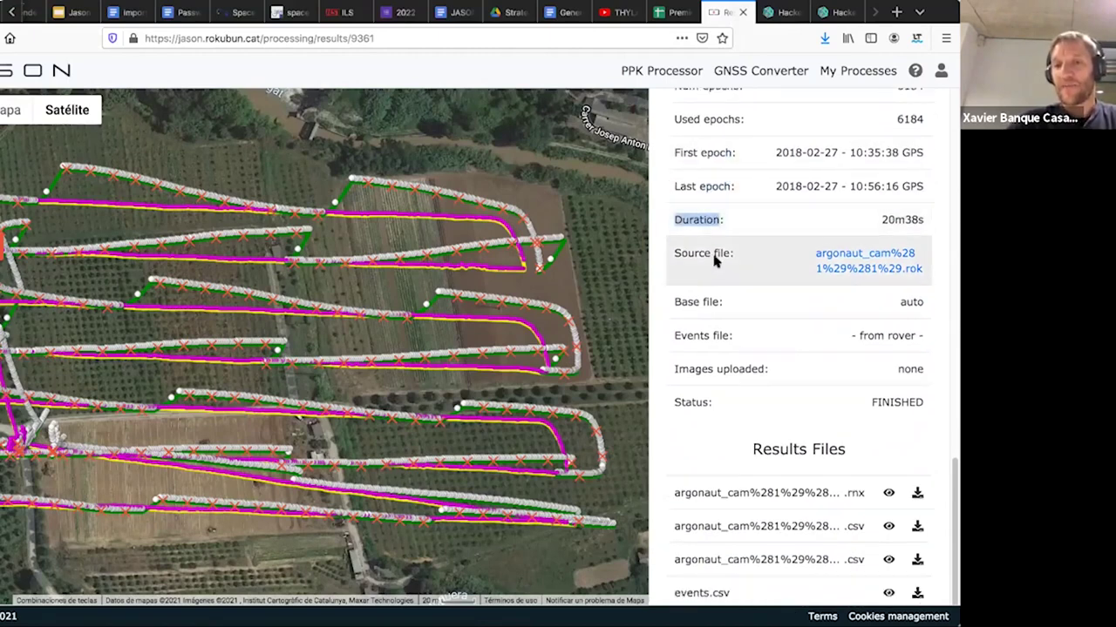
pyautogui.scroll(6, 688, 347)
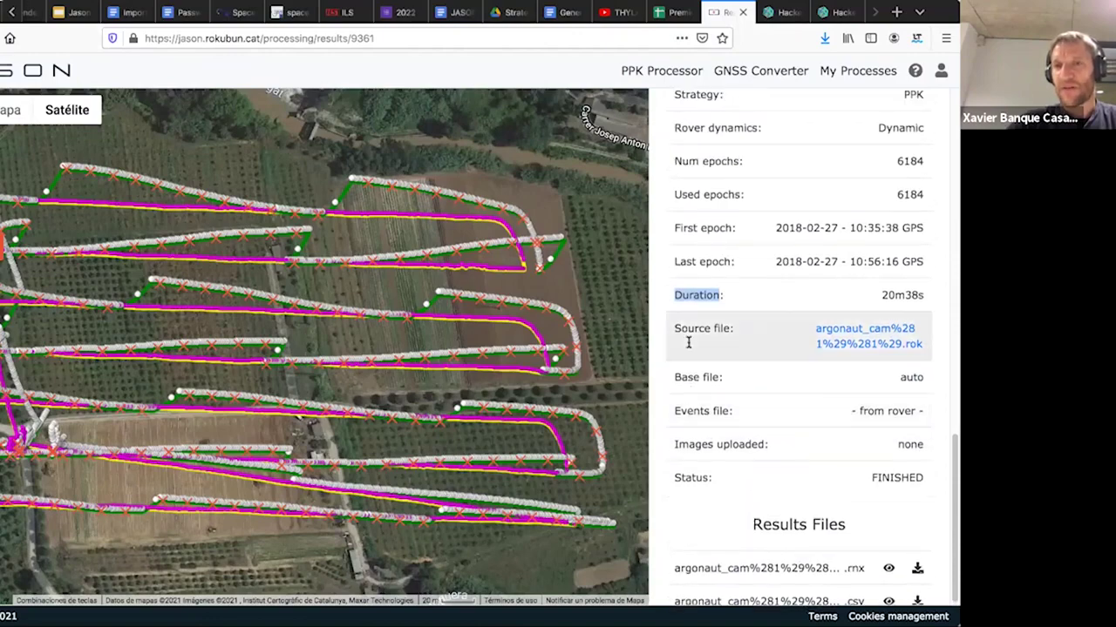
pyautogui.scroll(-5, 688, 344)
pyautogui.scroll(-1, 688, 342)
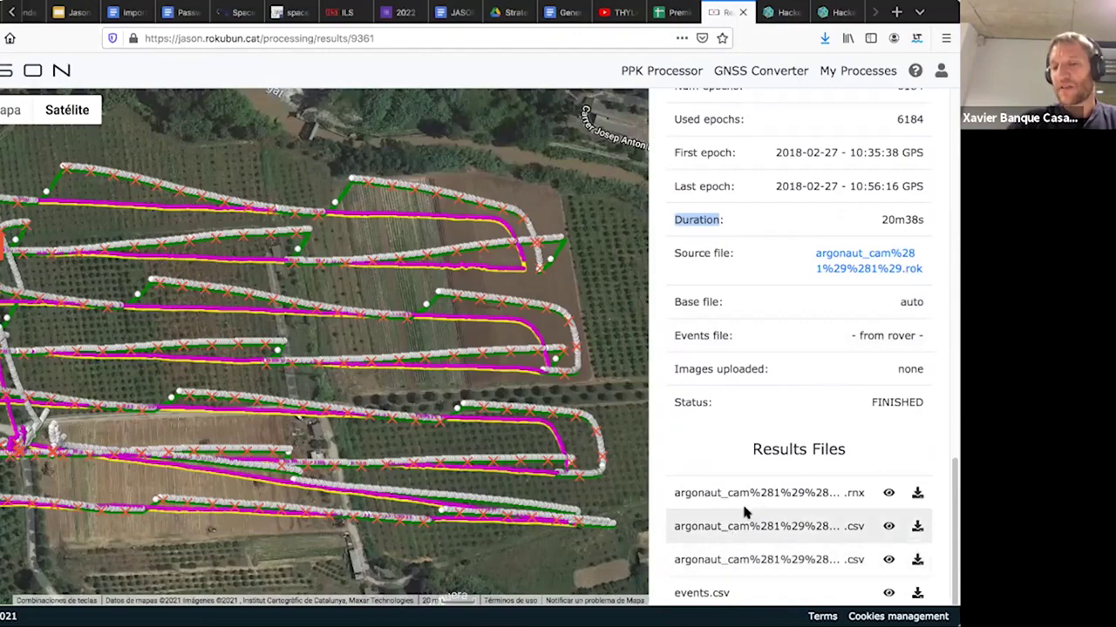
pyautogui.scroll(10, 745, 514)
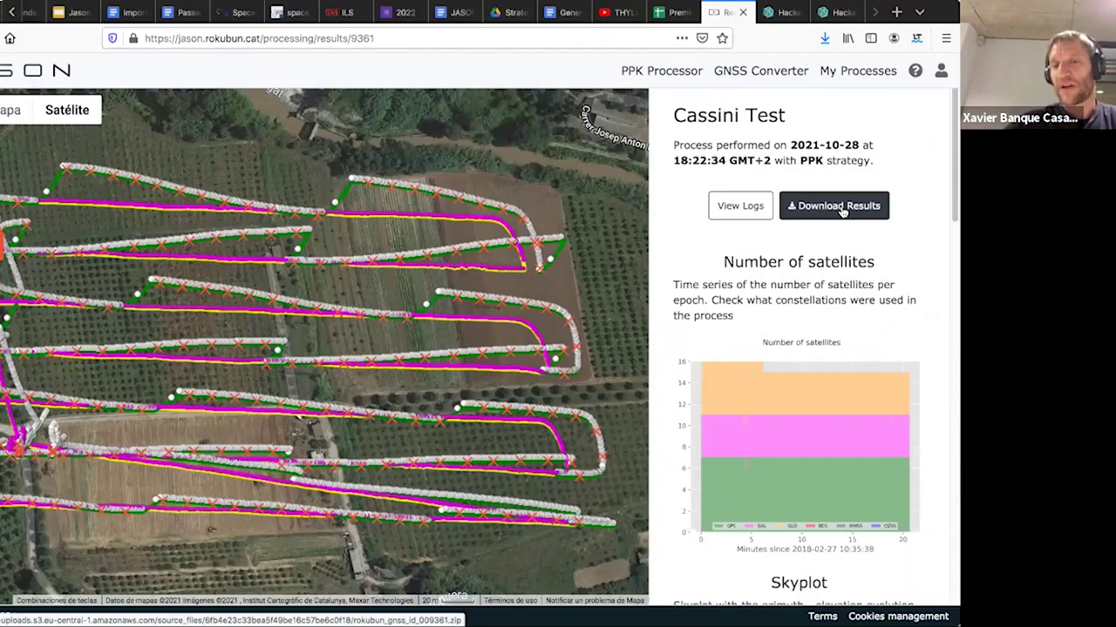
pyautogui.click(754, 212)
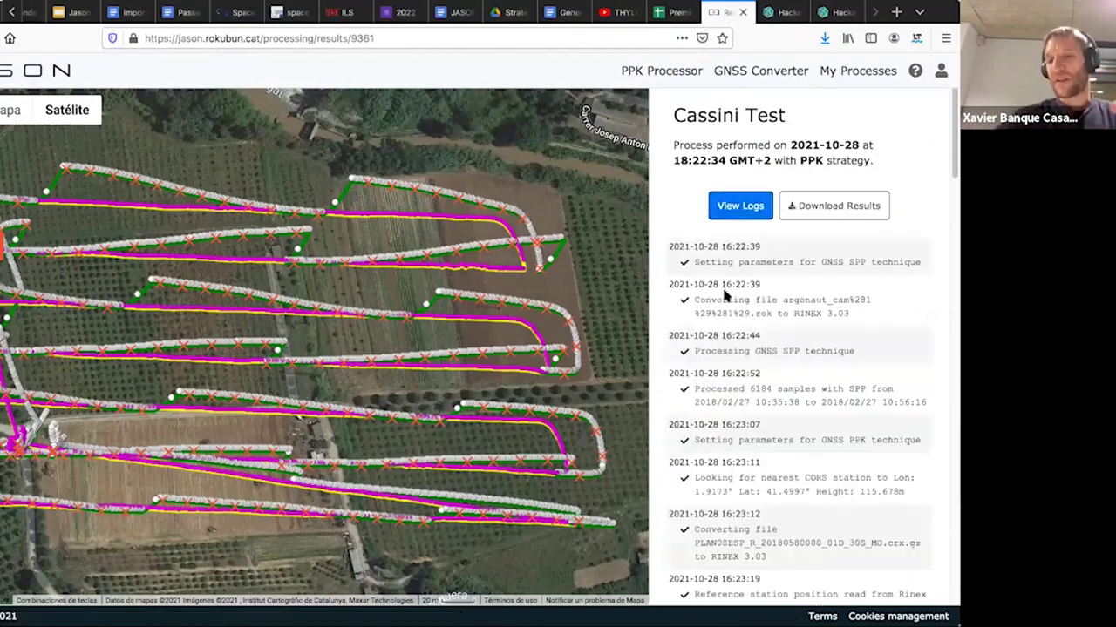
pyautogui.click(746, 216)
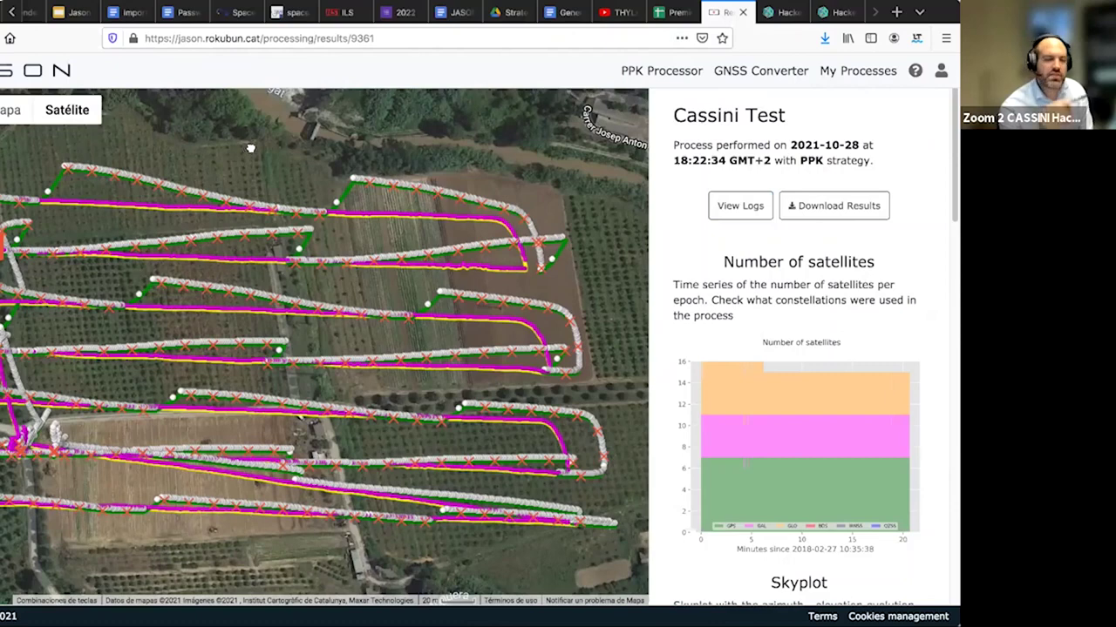
# - Pan and zoom the Cassini Test map onto the red camera event markers over the fields
pyautogui.moveTo(250, 149); pyautogui.dragTo(255, 146)
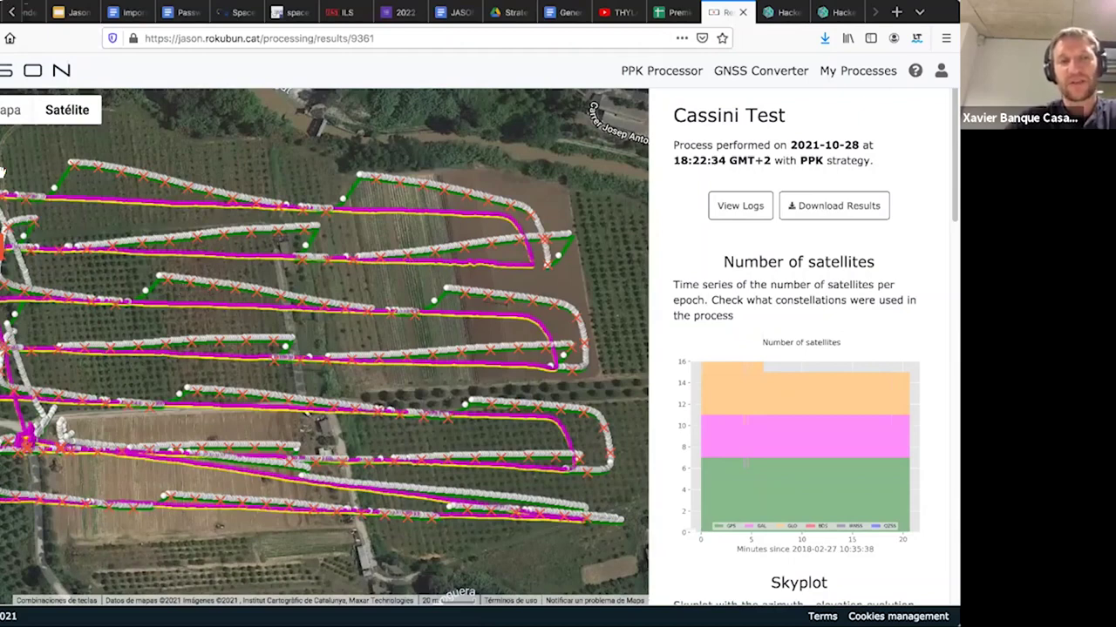
pyautogui.moveTo(83, 118)
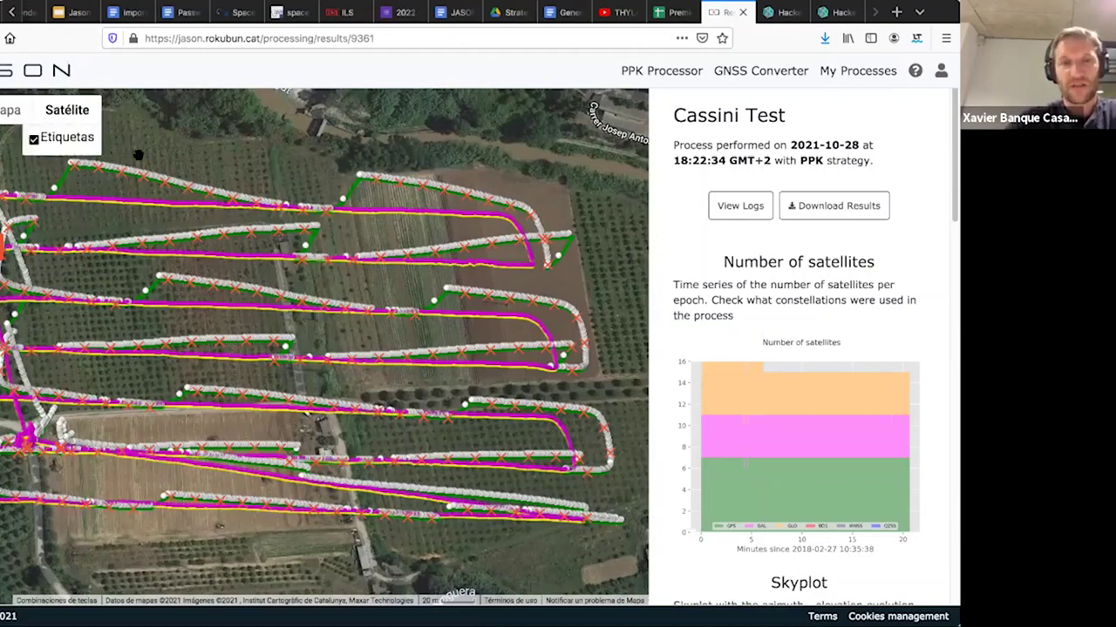
pyautogui.scroll(-2, 158, 156)
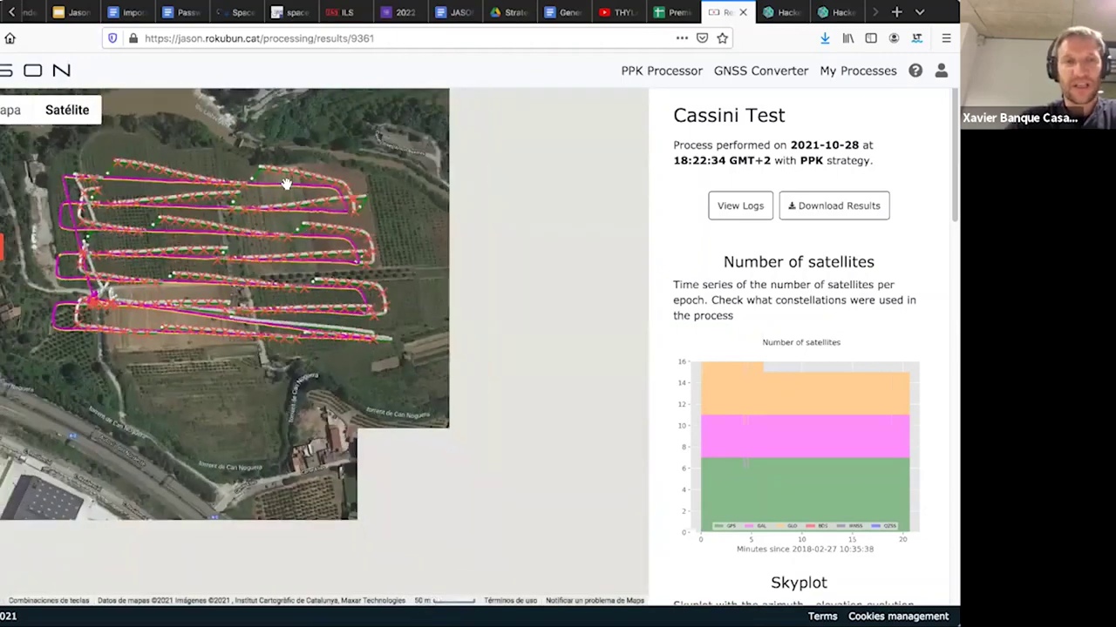
pyautogui.scroll(2, 346, 252)
pyautogui.scroll(3, 258, 273)
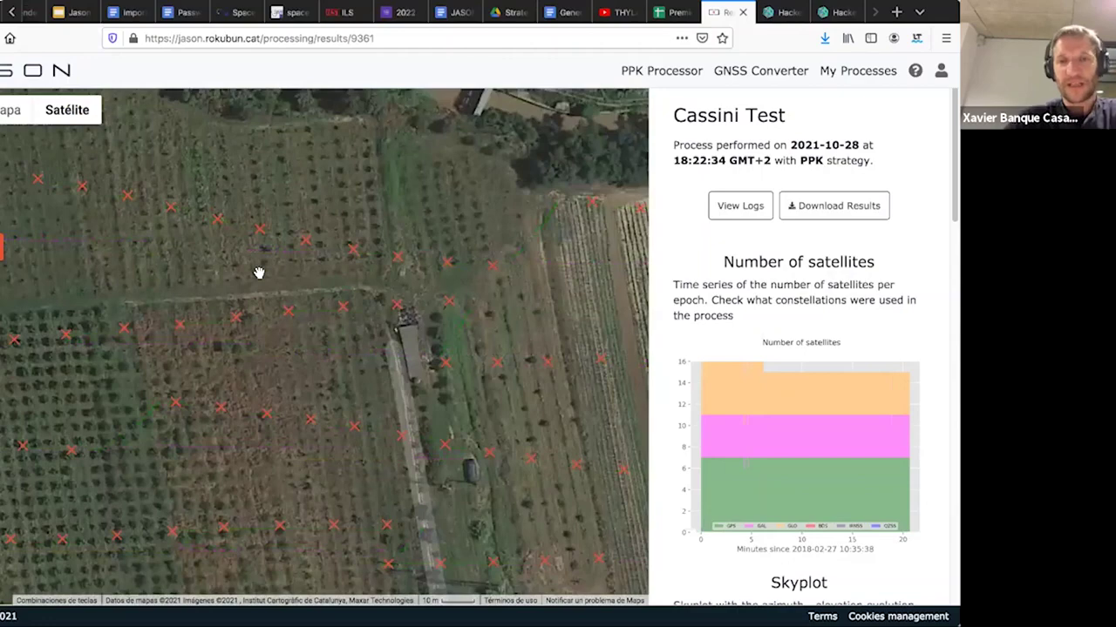
pyautogui.scroll(-1, 317, 249)
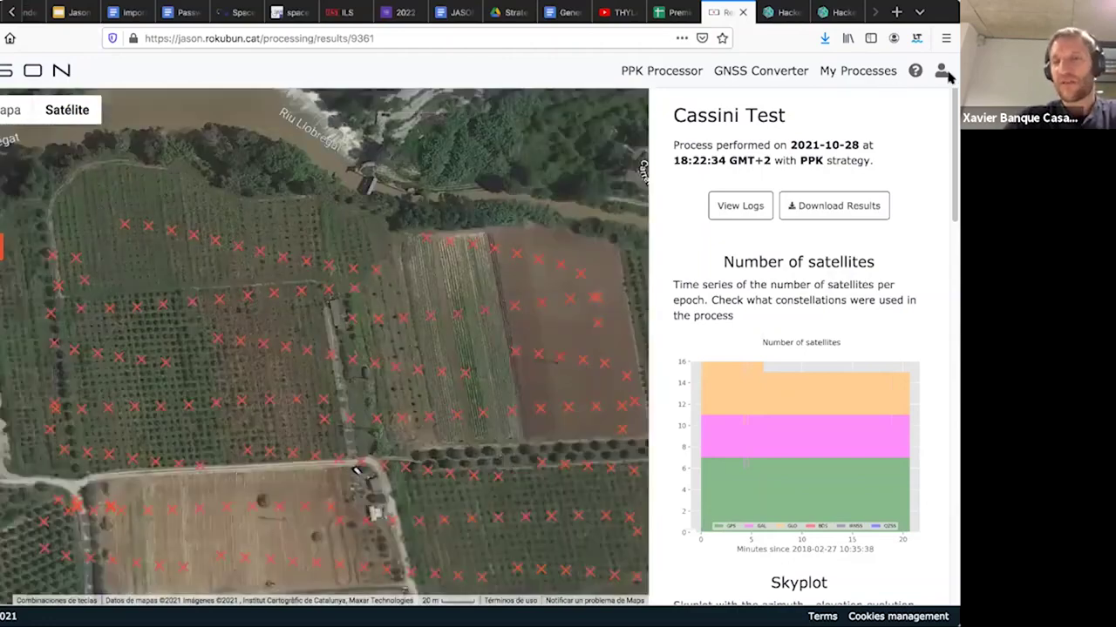
# - Open My Processes showing the Cassini Test job: 6184 samples, PPK, completed successfully
pyautogui.click(874, 73)
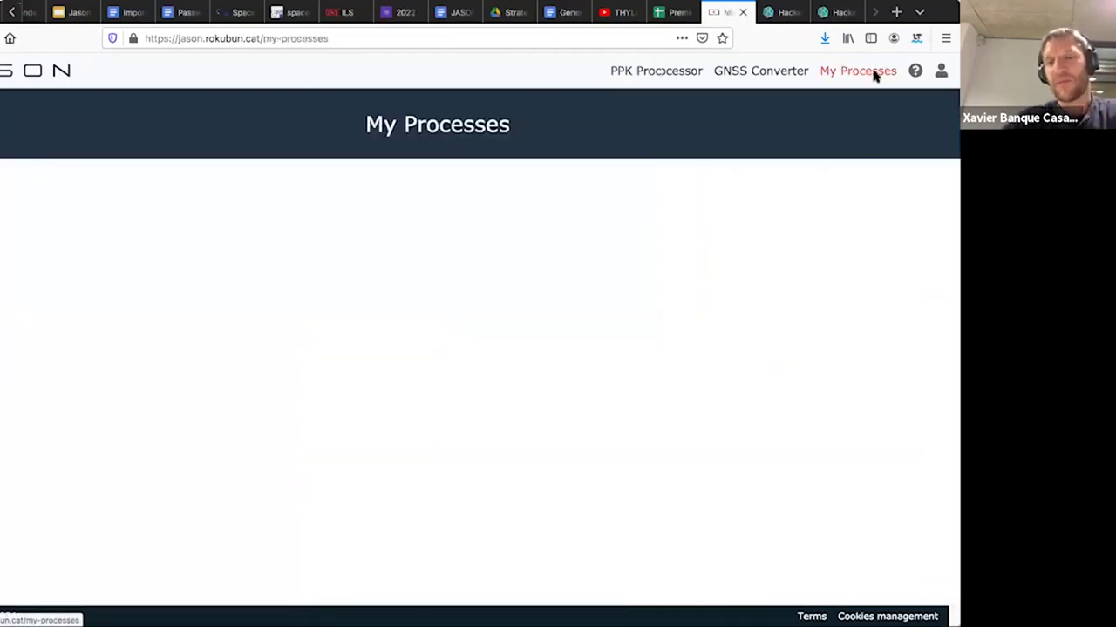
pyautogui.scroll(-1, 453, 367)
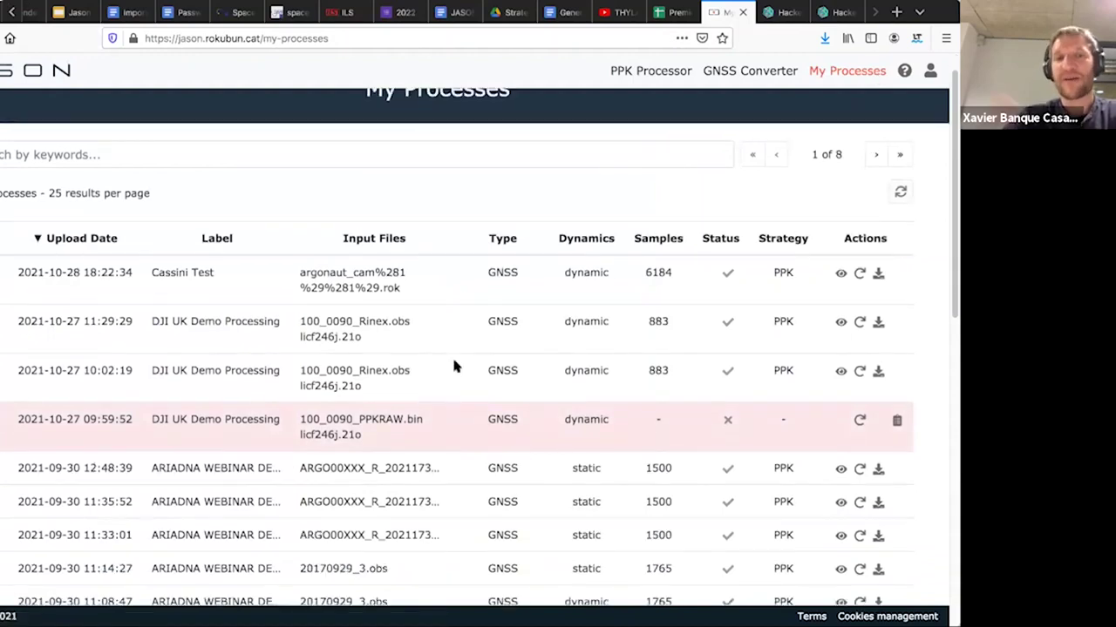
pyautogui.scroll(-1, 453, 367)
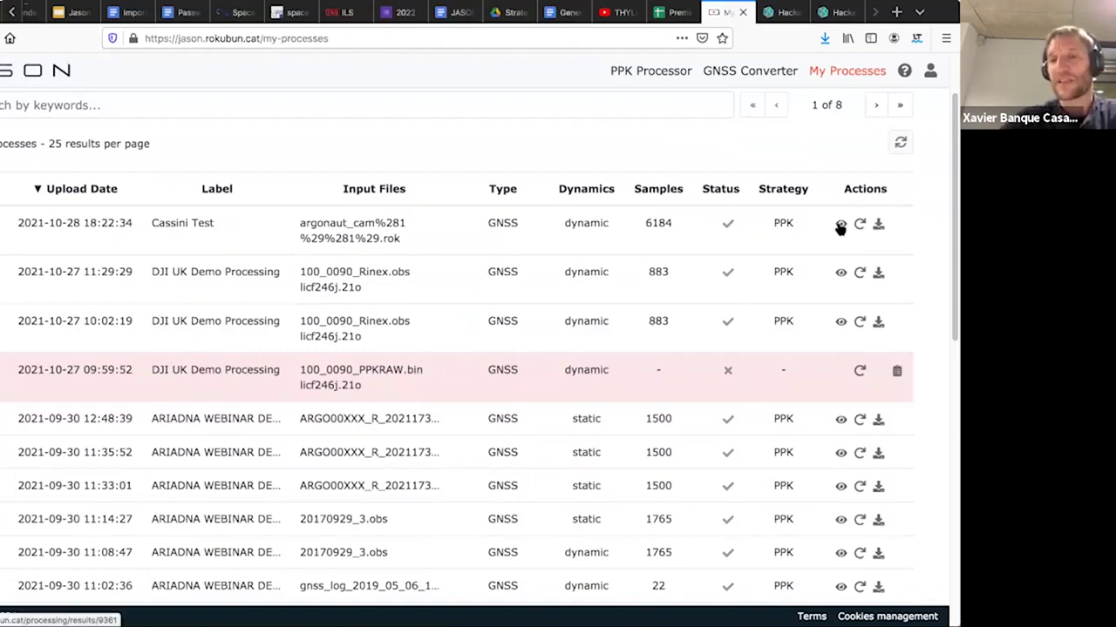
pyautogui.scroll(-1, 815, 277)
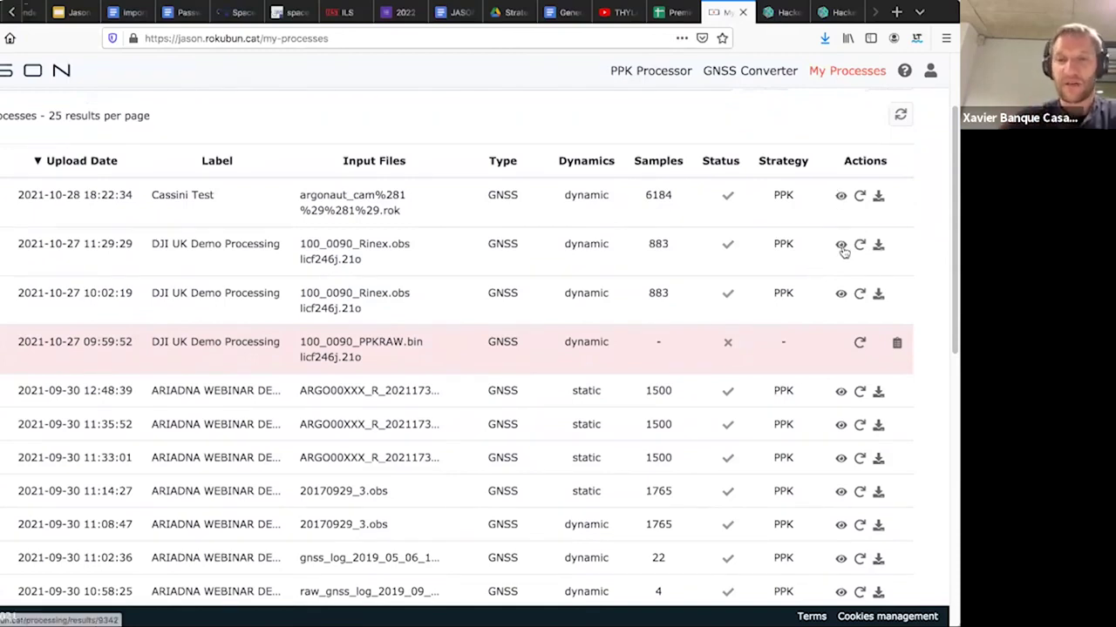
# - Open the DJI UK Demo Processing results and center its PPK flight pattern on the map
pyautogui.click(841, 246)
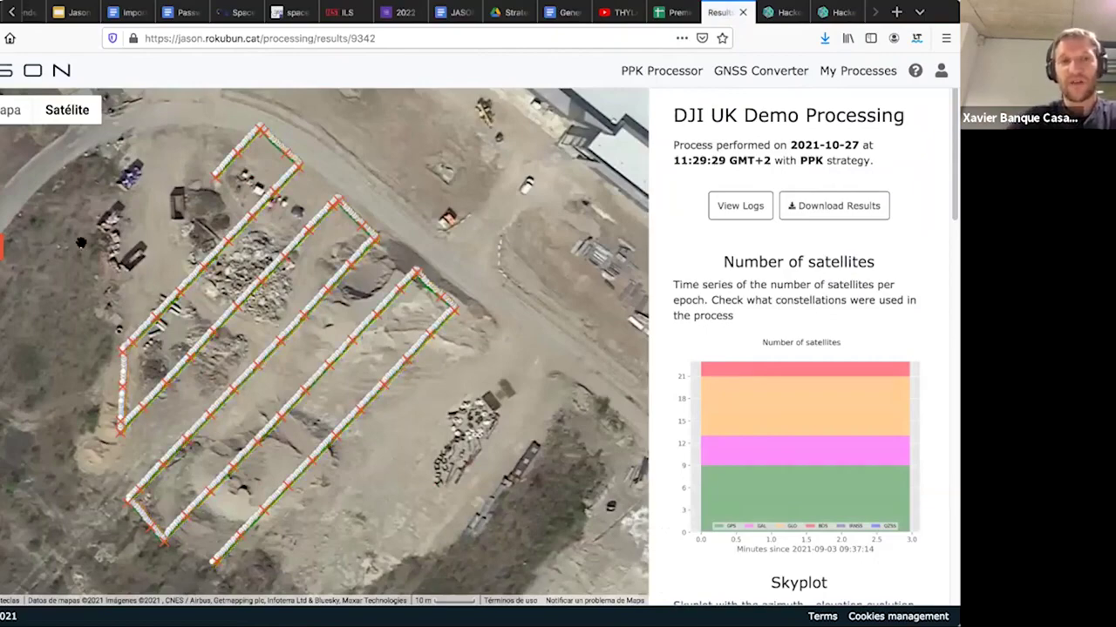
pyautogui.scroll(-2, 80, 243)
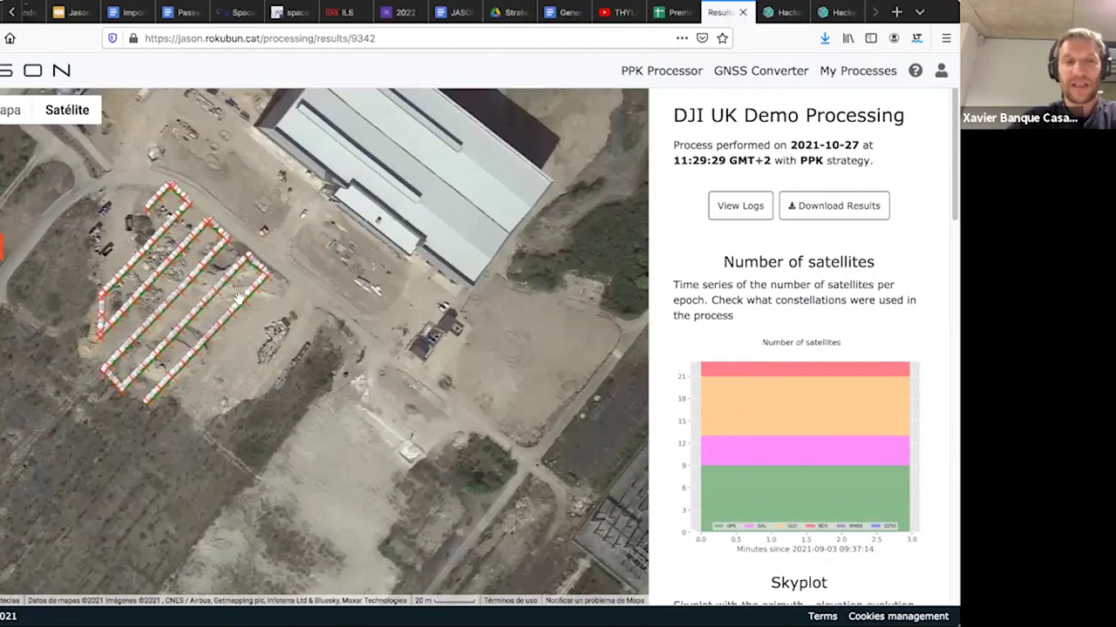
pyautogui.moveTo(238, 299); pyautogui.dragTo(305, 324)
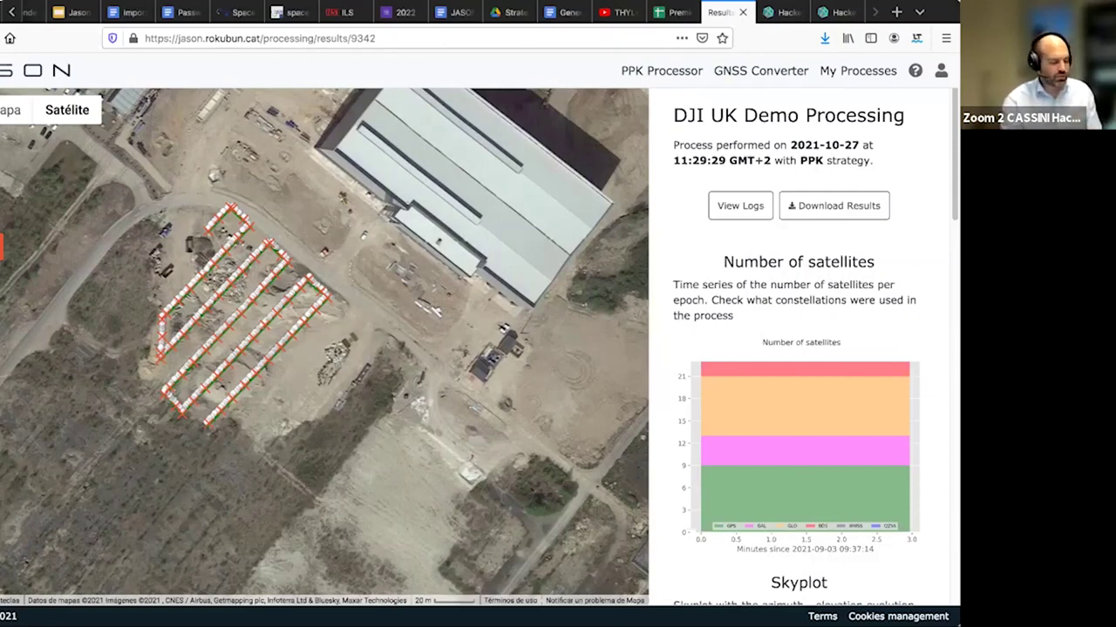
# - Sign out of the JASON account and scroll to the High Coverage base-station map
pyautogui.click(939, 72)
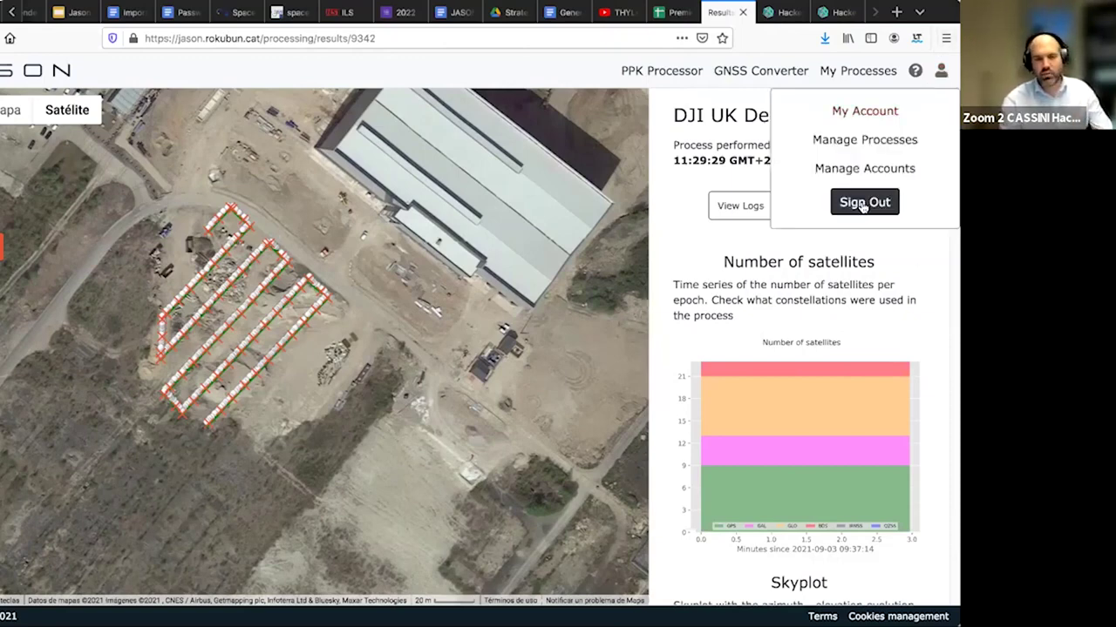
pyautogui.click(861, 203)
pyautogui.scroll(-10, 533, 289)
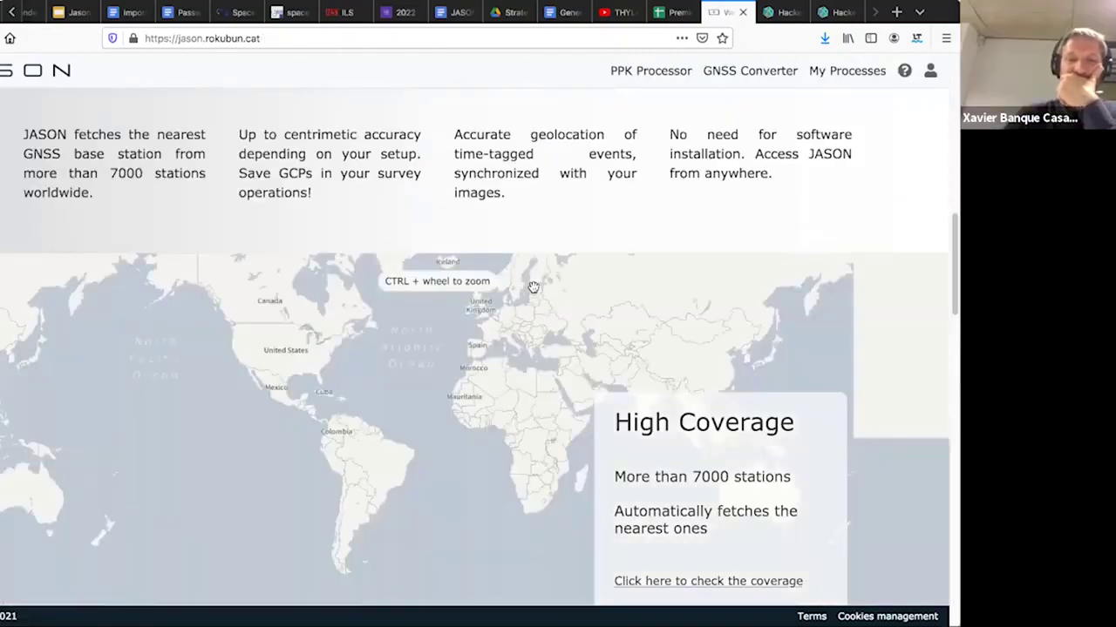
# - Pan and zoom the coverage map in on North America's US West Coast
pyautogui.moveTo(384, 343); pyautogui.dragTo(371, 391)
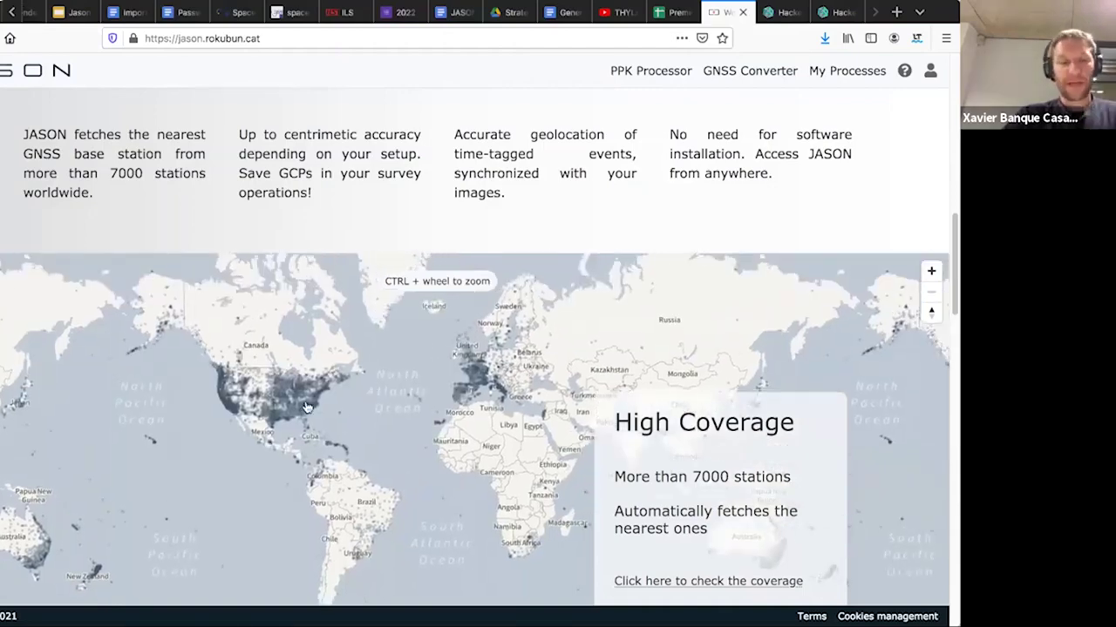
pyautogui.scroll(2, 306, 407)
pyautogui.scroll(2, 231, 383)
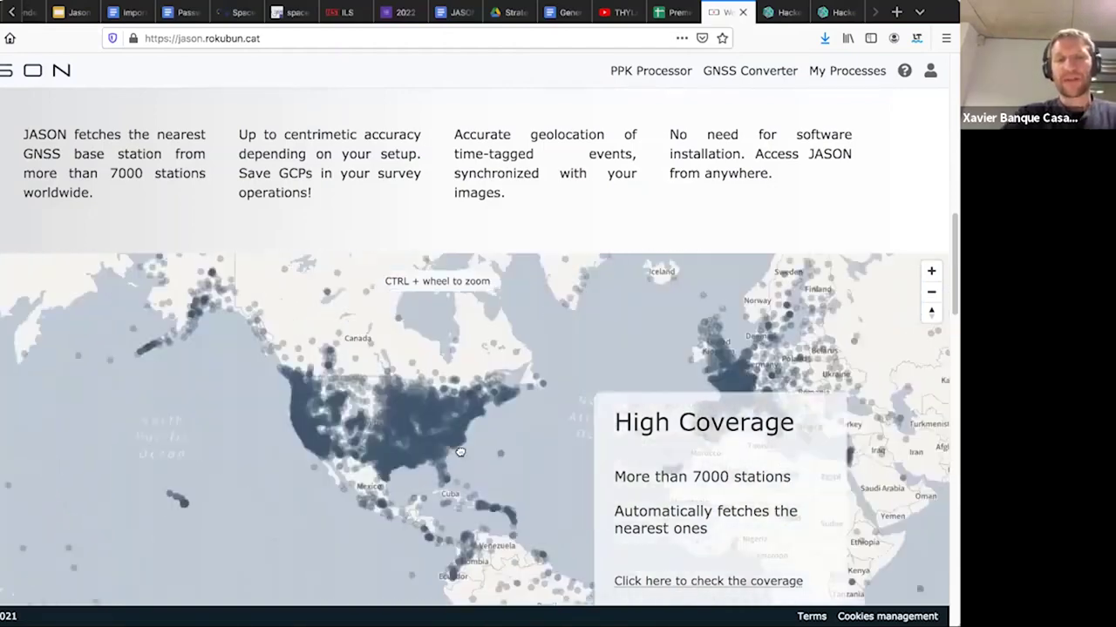
pyautogui.moveTo(231, 383); pyautogui.dragTo(454, 446)
pyautogui.scroll(5, 417, 461)
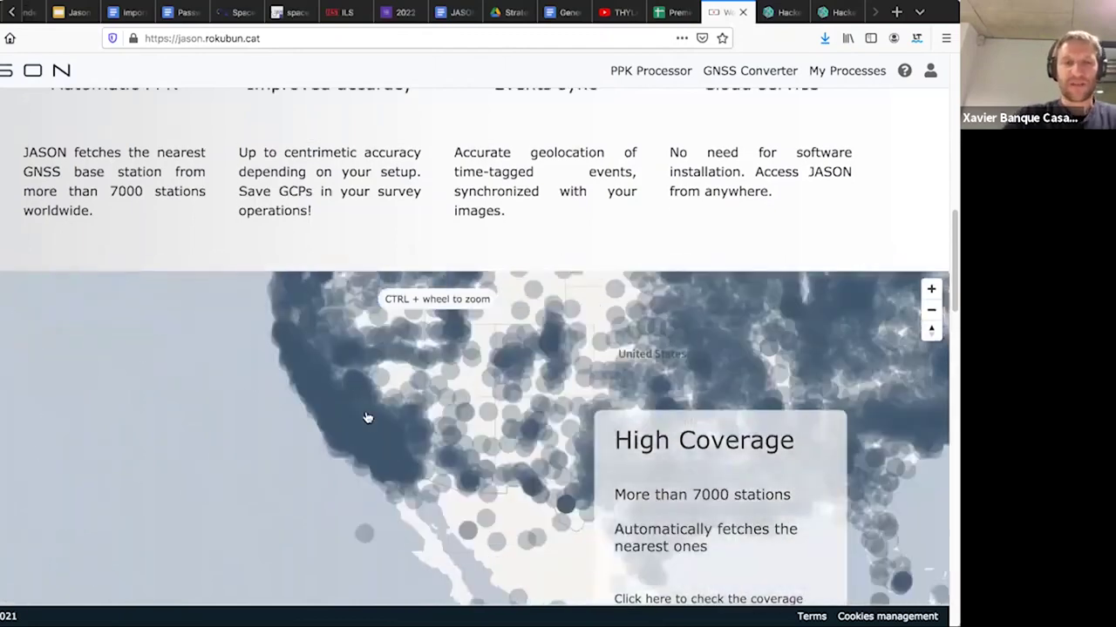
pyautogui.scroll(2, 367, 419)
pyautogui.scroll(3, 367, 419)
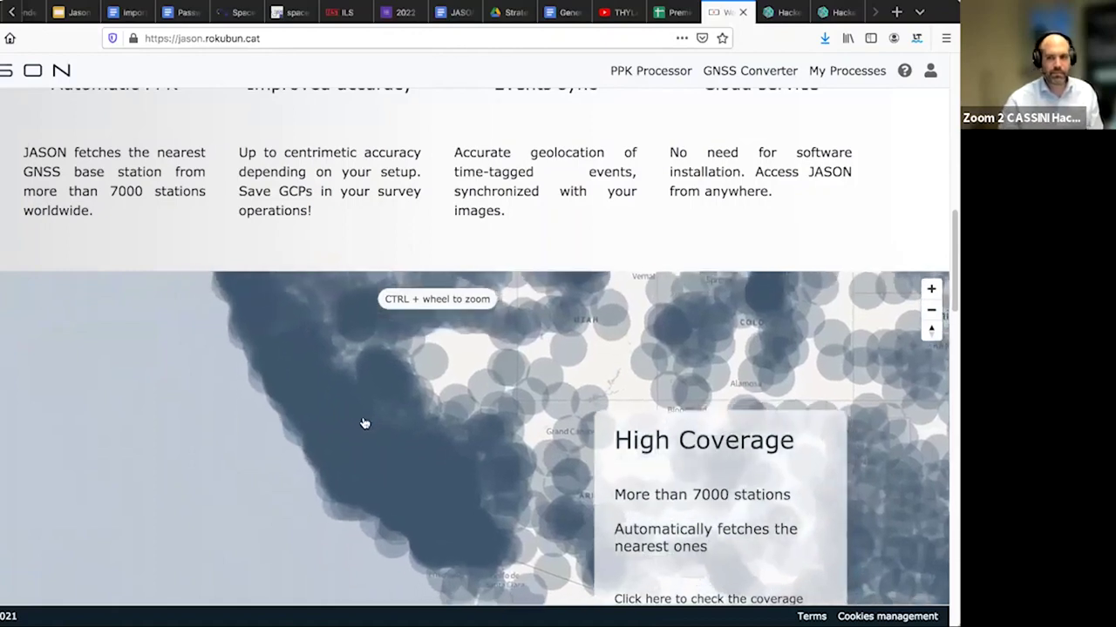
pyautogui.moveTo(364, 423); pyautogui.dragTo(372, 431)
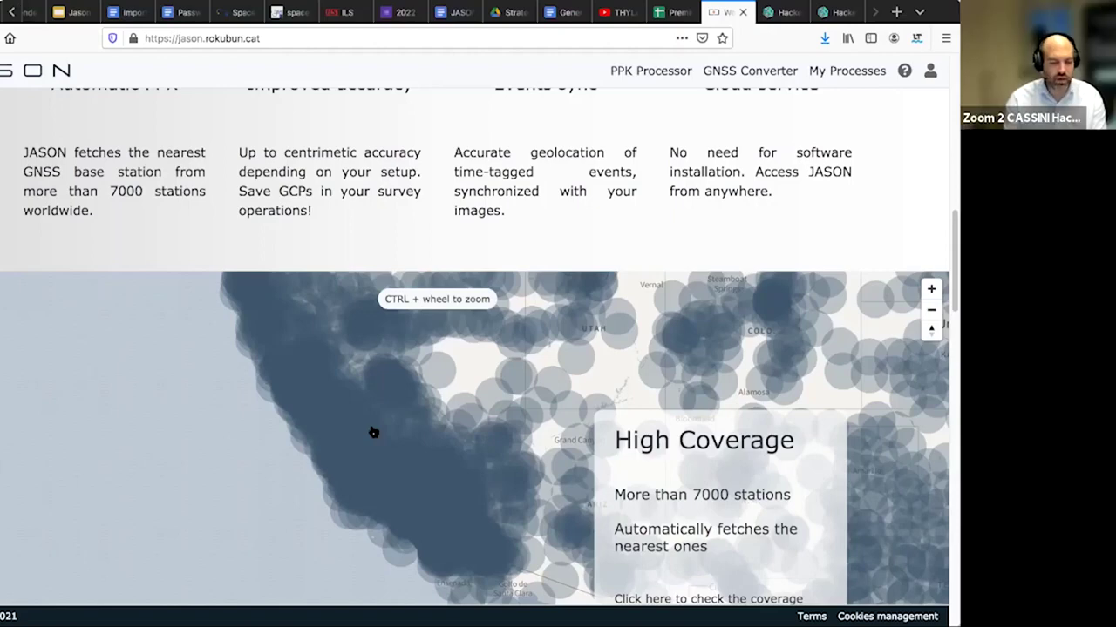
# - Pan the map over Arizona and New Mexico, then back west and zoom to the Sonoyta border
pyautogui.moveTo(373, 433); pyautogui.dragTo(184, 399)
pyautogui.moveTo(330, 437); pyautogui.dragTo(112, 406)
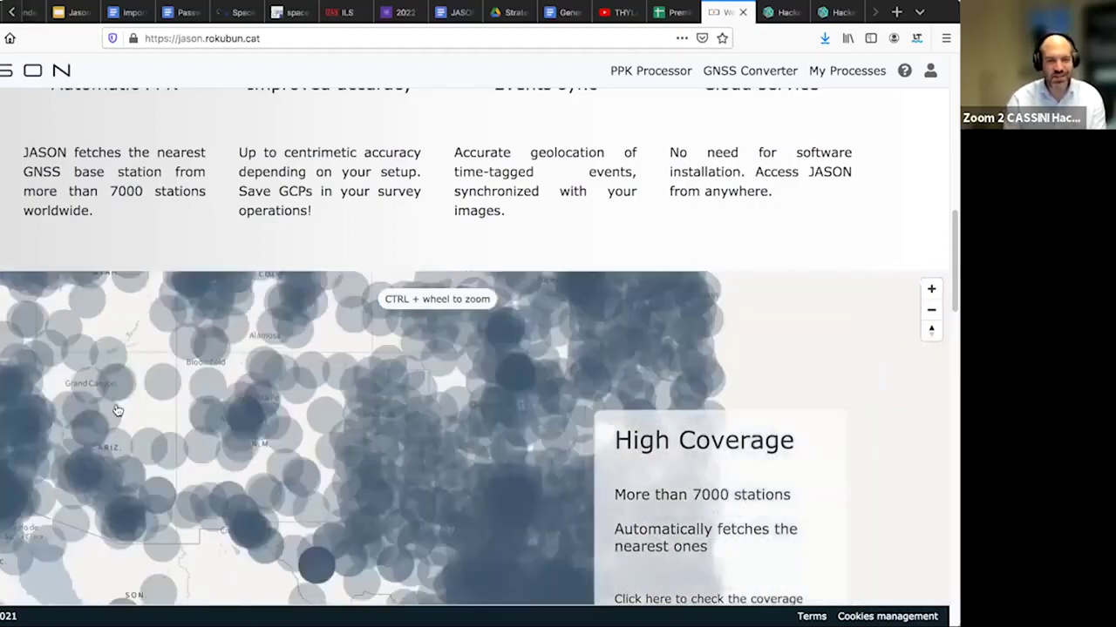
pyautogui.moveTo(267, 465); pyautogui.dragTo(95, 443)
pyautogui.moveTo(267, 439); pyautogui.dragTo(222, 386)
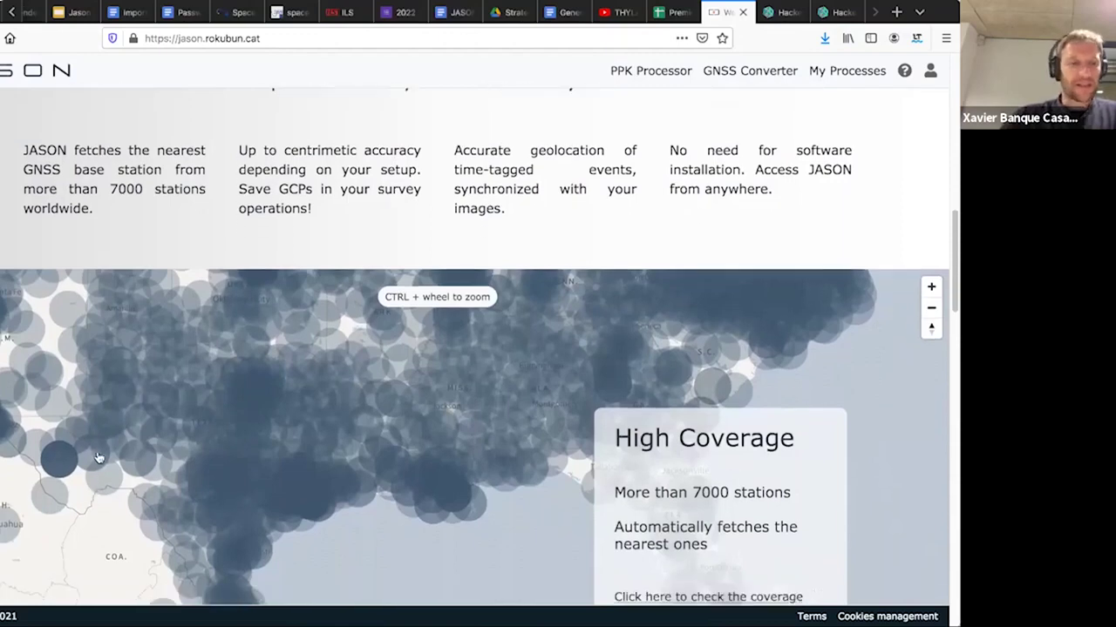
pyautogui.moveTo(92, 494); pyautogui.dragTo(185, 433)
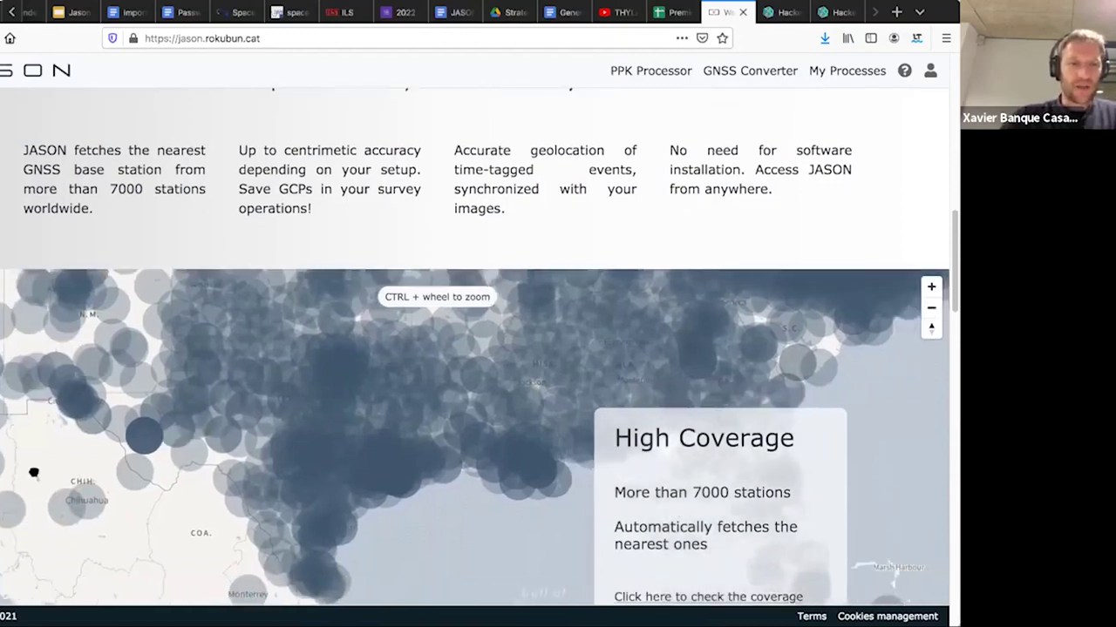
pyautogui.moveTo(35, 470); pyautogui.dragTo(261, 466)
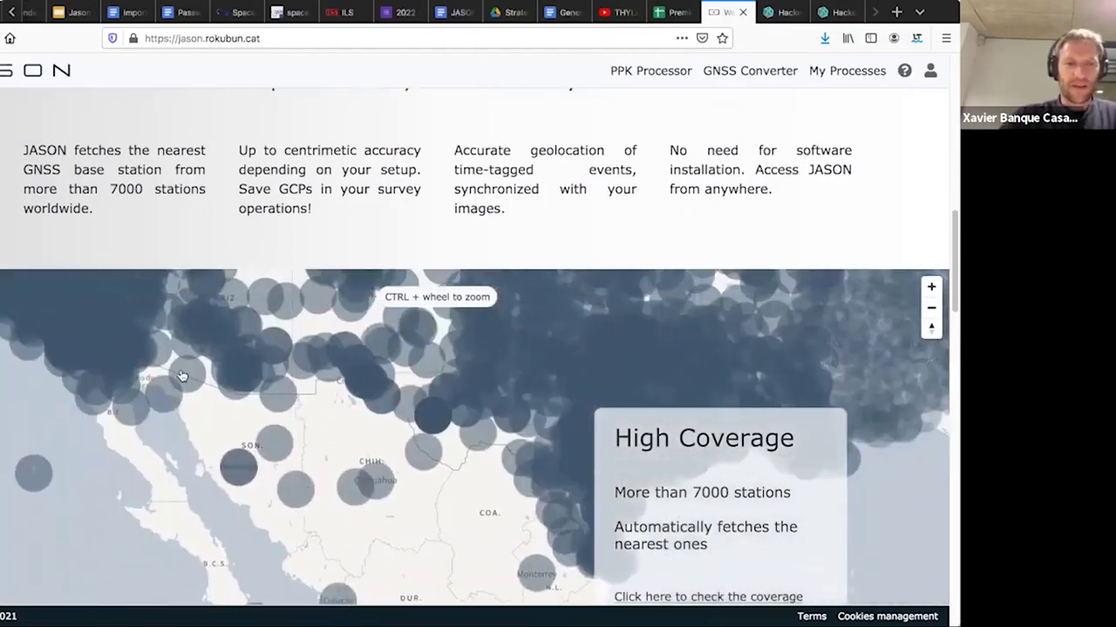
pyautogui.scroll(4, 182, 377)
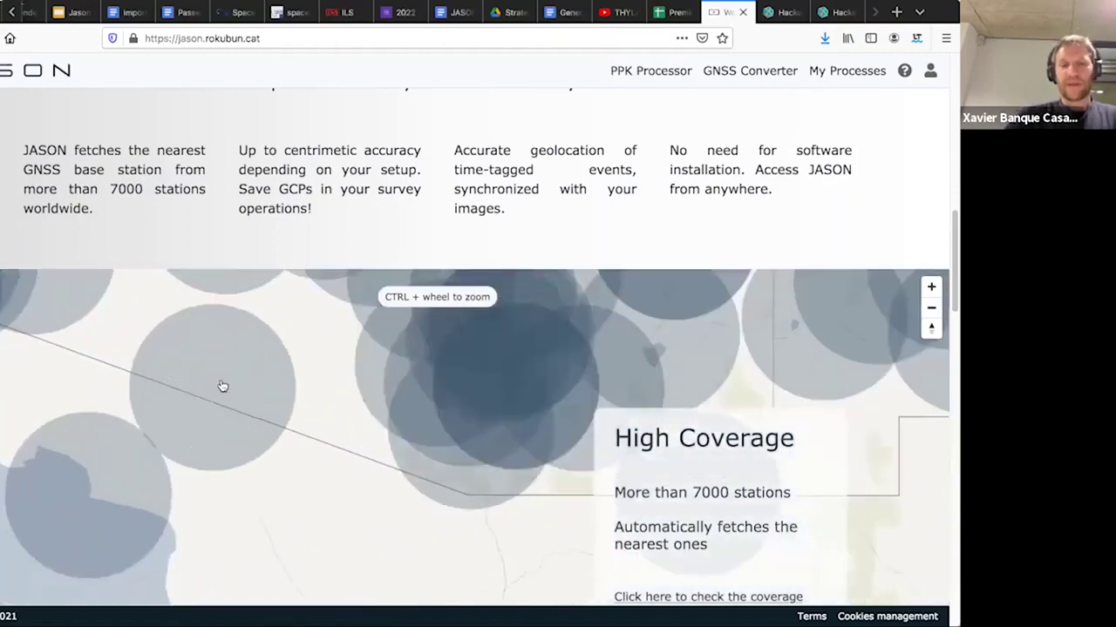
pyautogui.moveTo(331, 369); pyautogui.dragTo(367, 389)
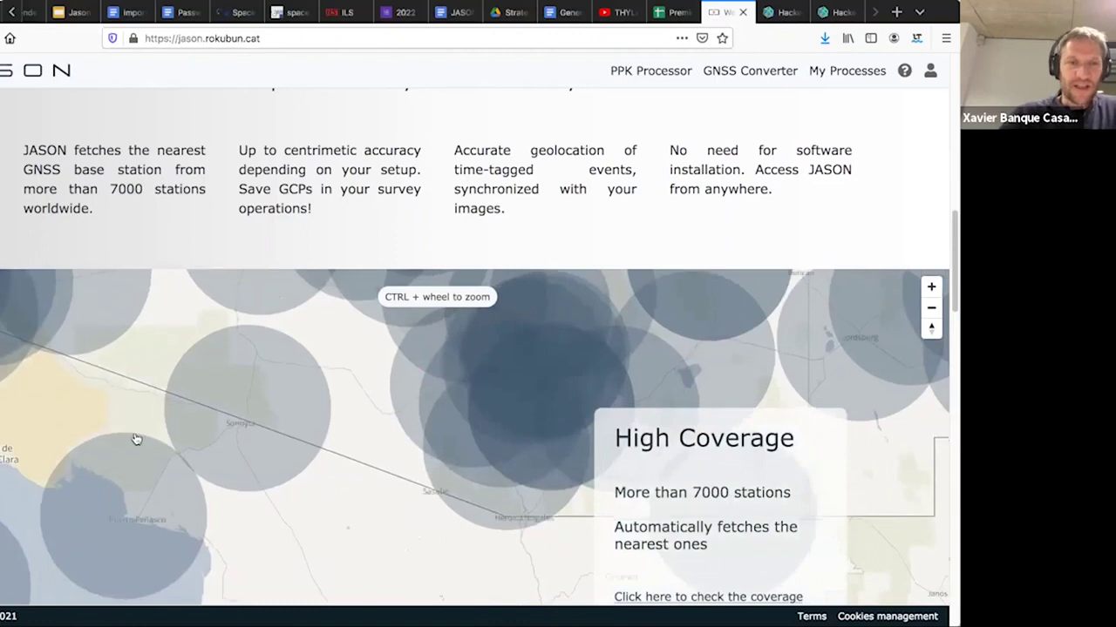
# - View station P001's networks, longitude, latitude and height near Sonoyta twice, then zoom in further
pyautogui.click(249, 409)
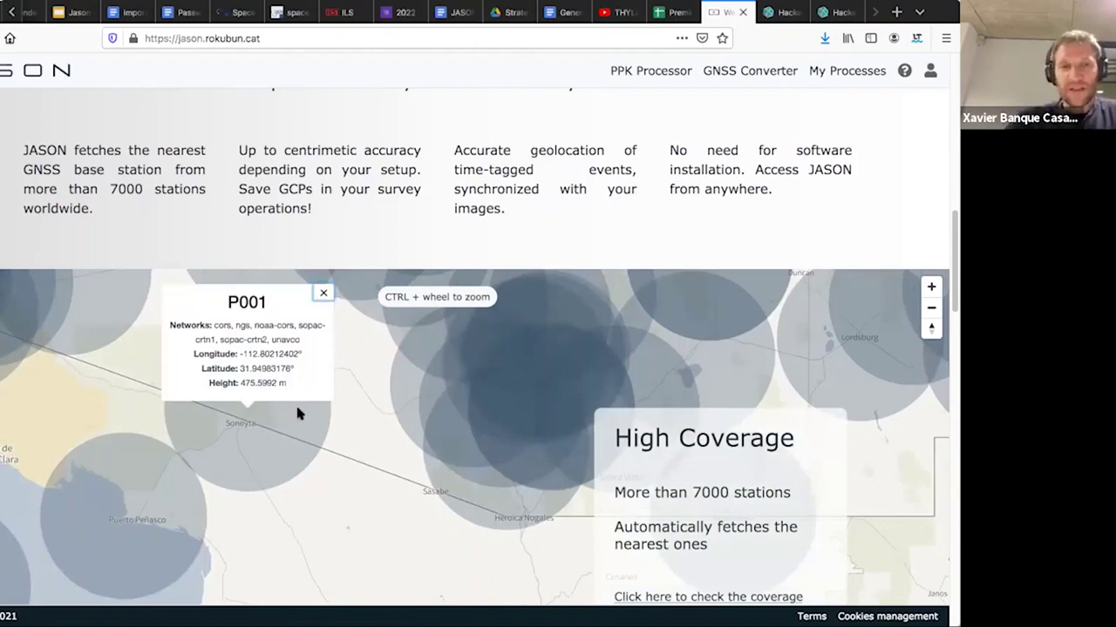
pyautogui.click(323, 293)
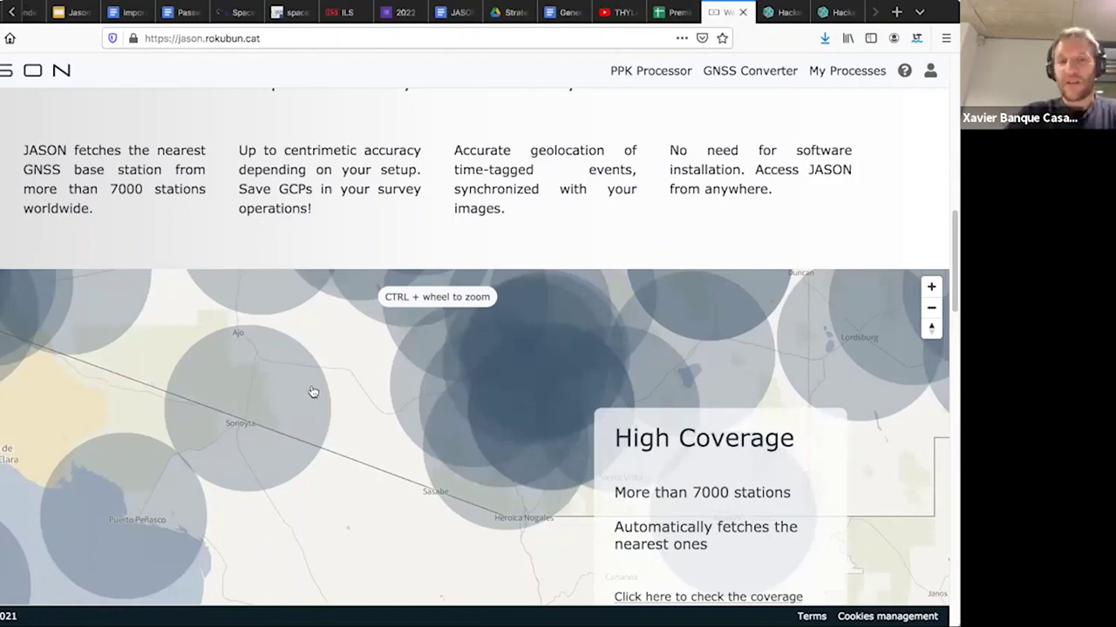
pyautogui.click(245, 425)
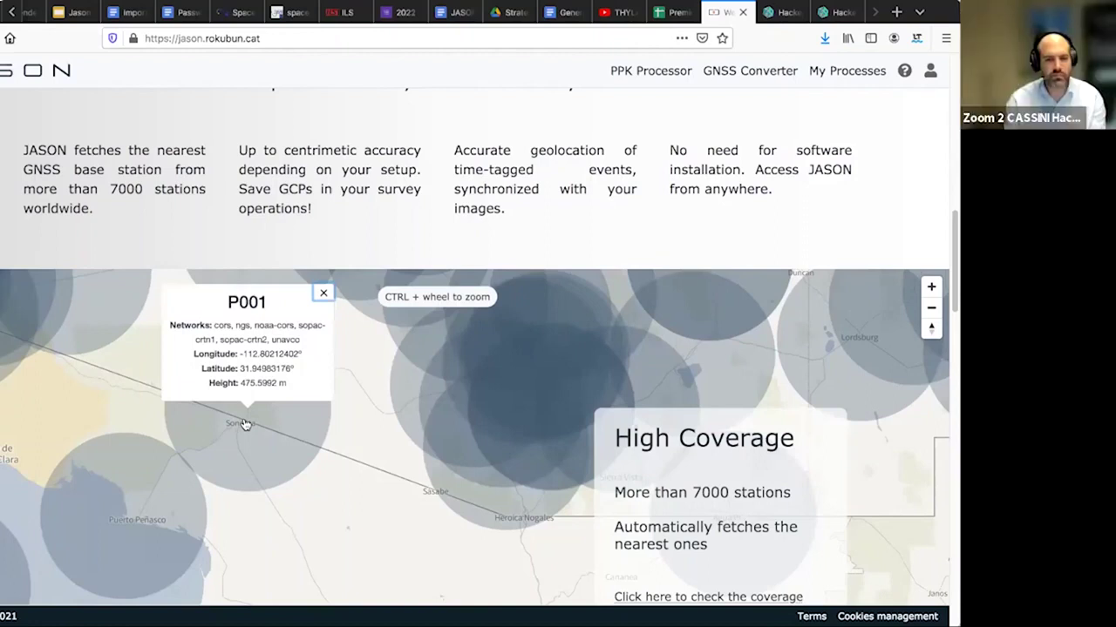
pyautogui.click(323, 293)
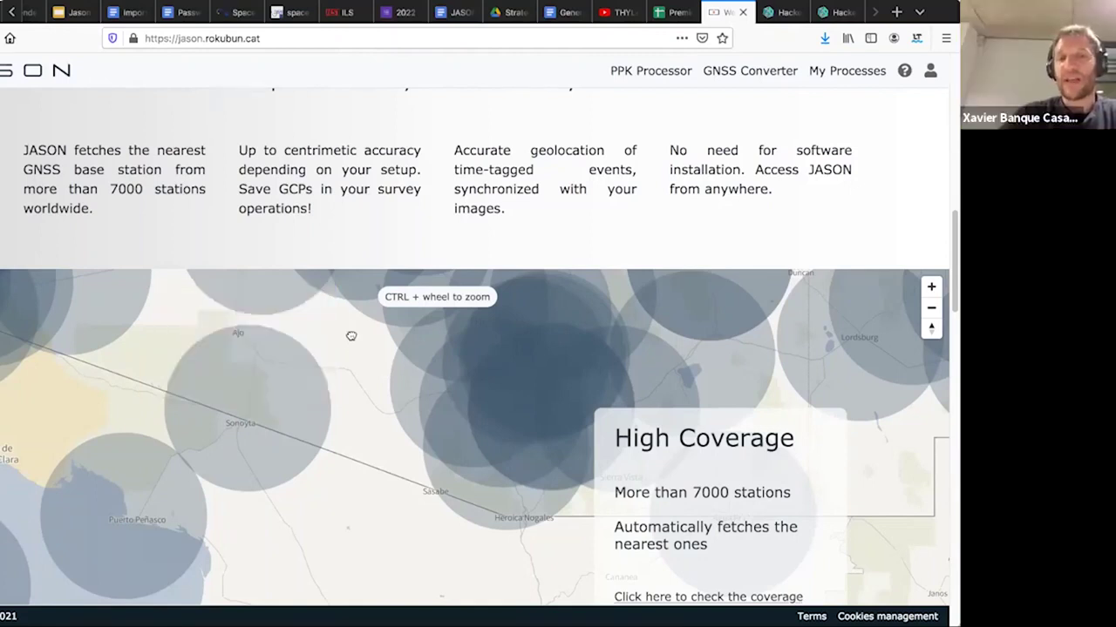
pyautogui.scroll(1, 351, 336)
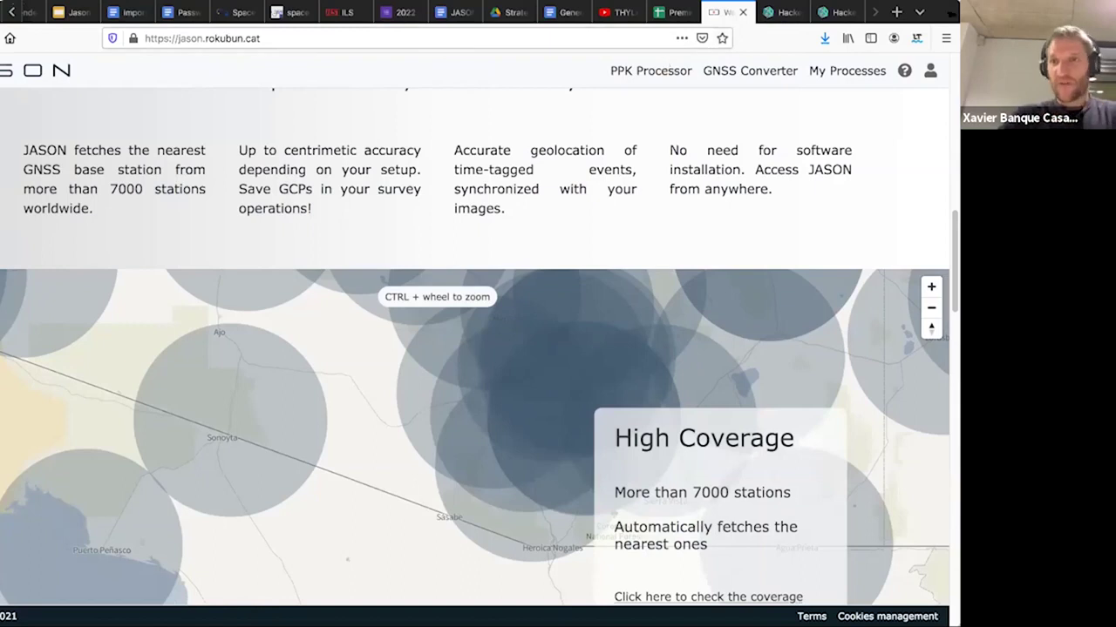
# - In a new Firefox tab, search Google for the GNSS researcher's full name, correcting the misspelling
pyautogui.click(897, 12)
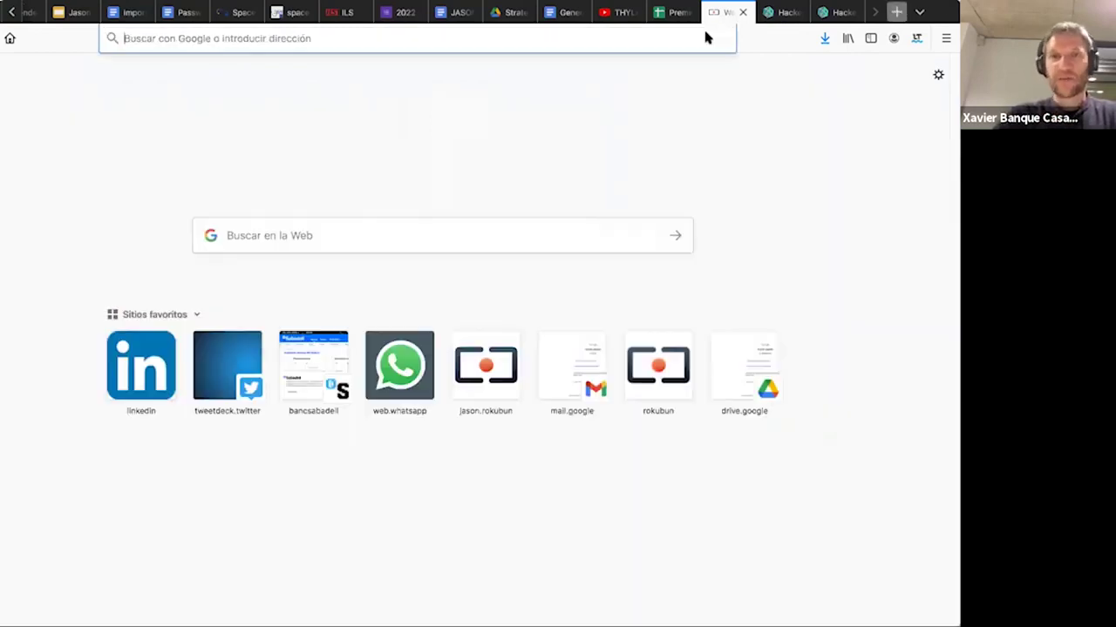
pyautogui.click(705, 34)
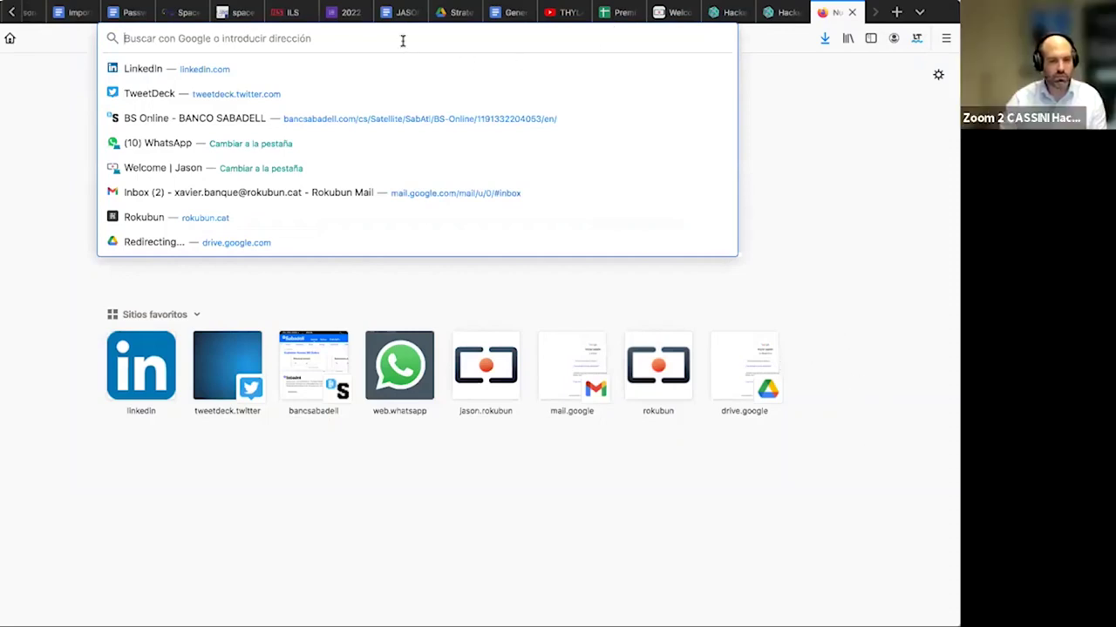
pyautogui.write('sh')
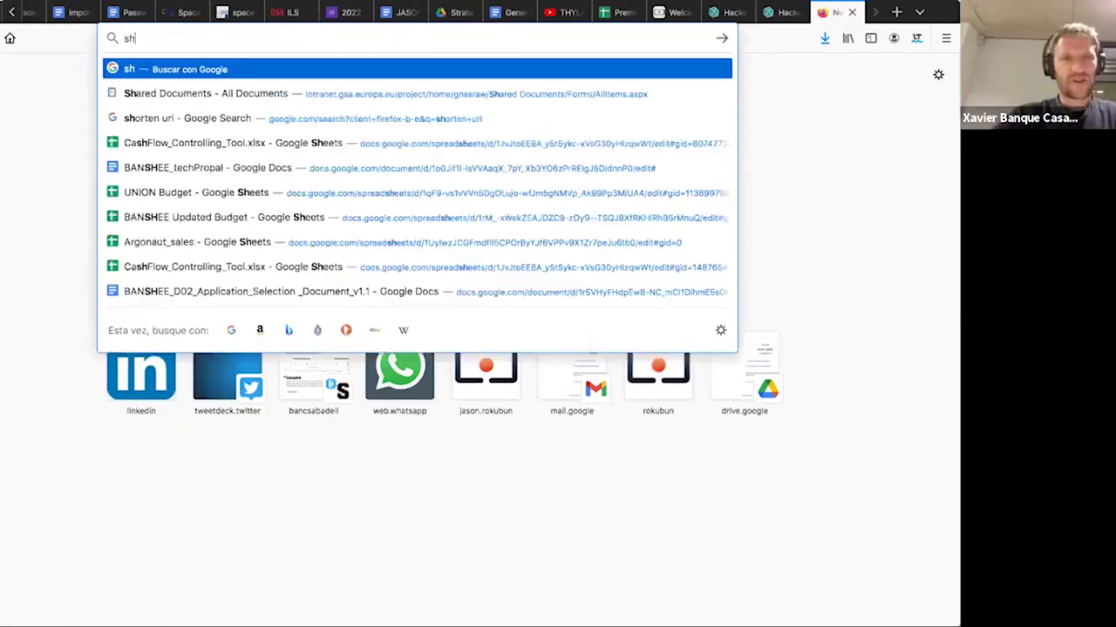
pyautogui.write('auen')
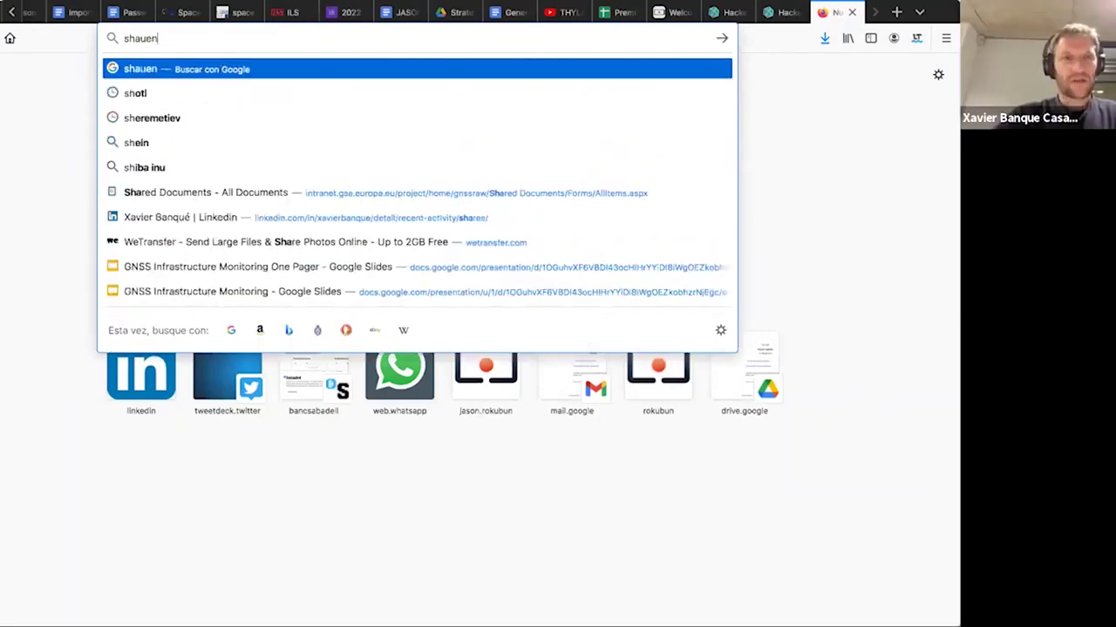
pyautogui.press('BackSpace')
pyautogui.press('BackSpace')
pyautogui.press('BackSpace')
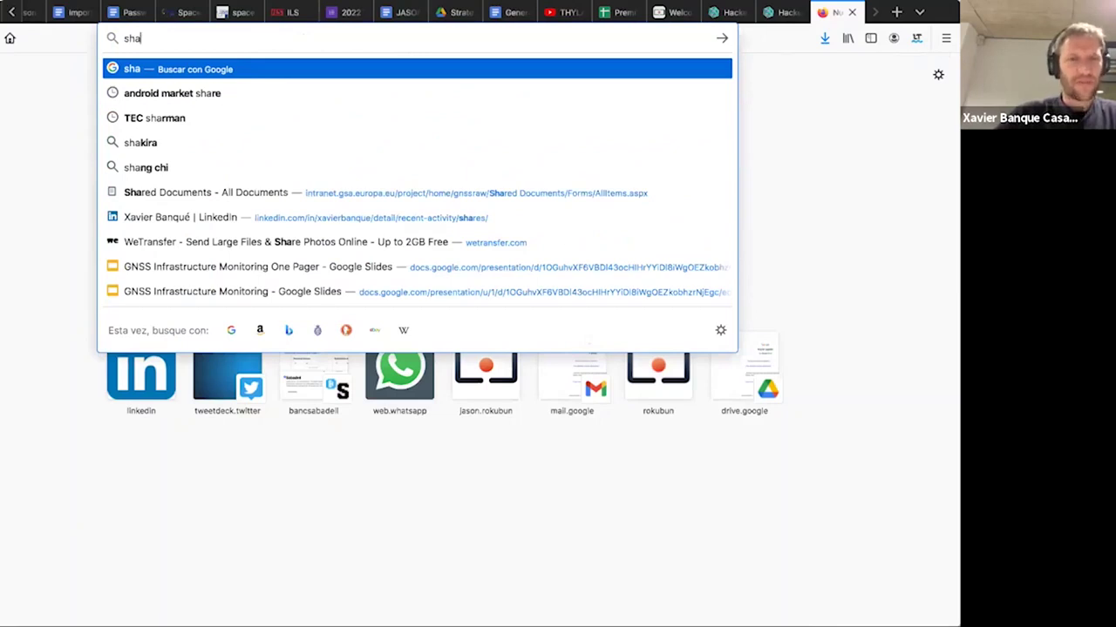
pyautogui.press('BackSpace')
pyautogui.press('BackSpace')
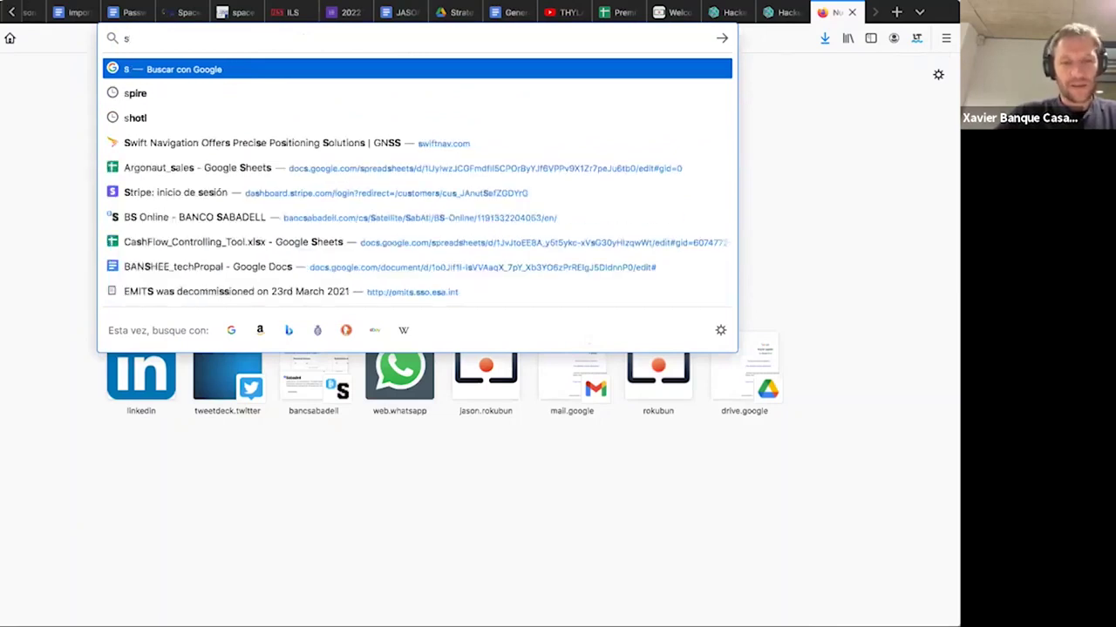
pyautogui.write('ean barbe')
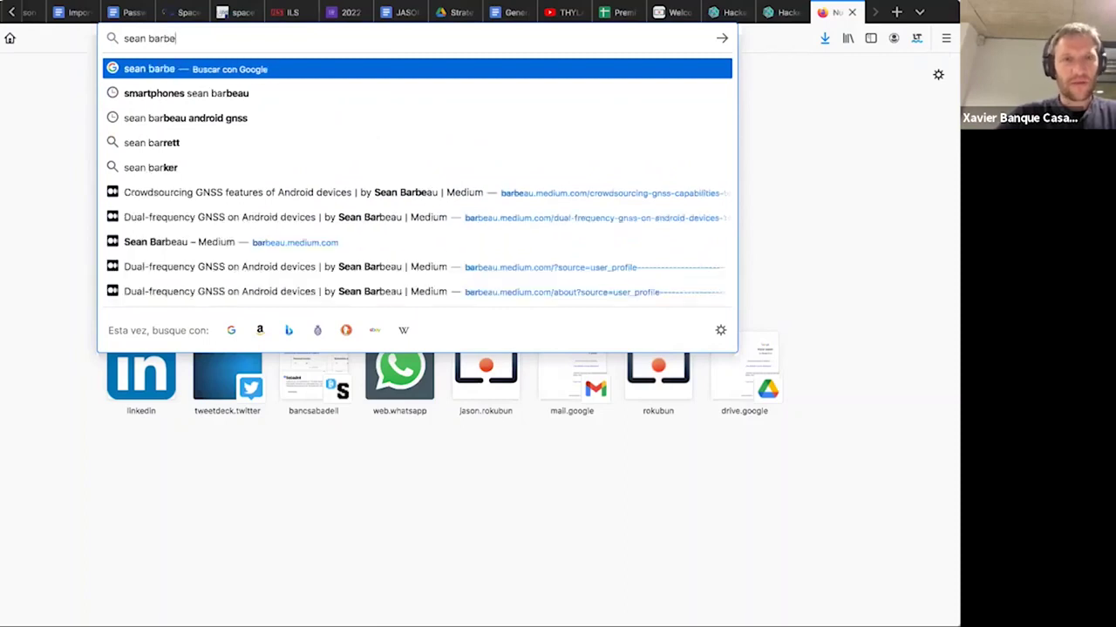
pyautogui.write('u')
pyautogui.press('Return')
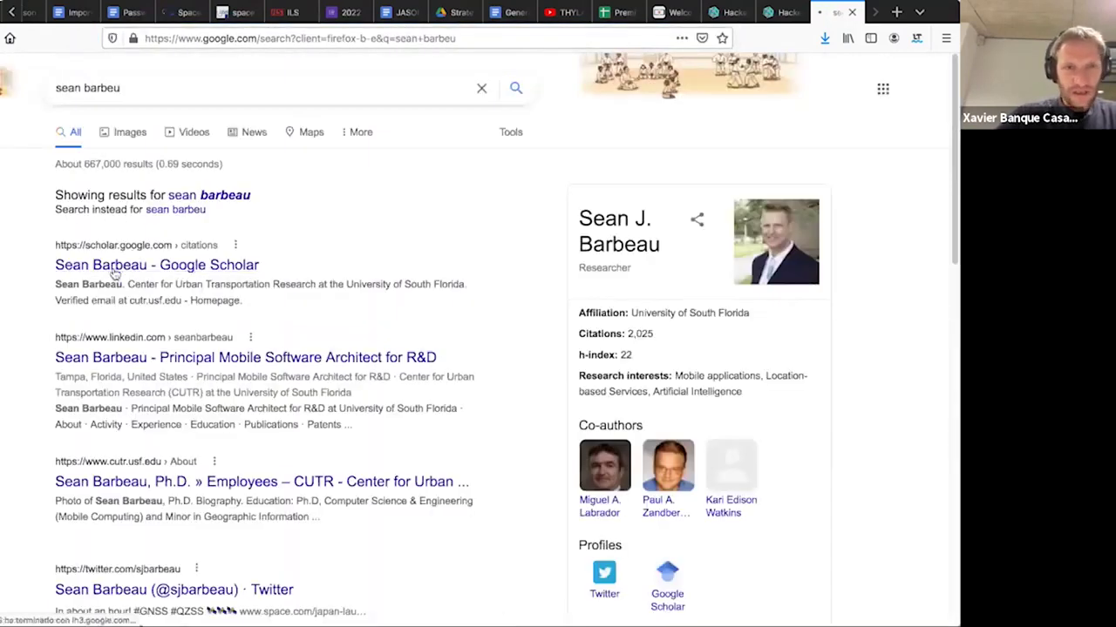
# - Refine the search by adding 'list of android' to the name and scan the results
pyautogui.click(218, 88)
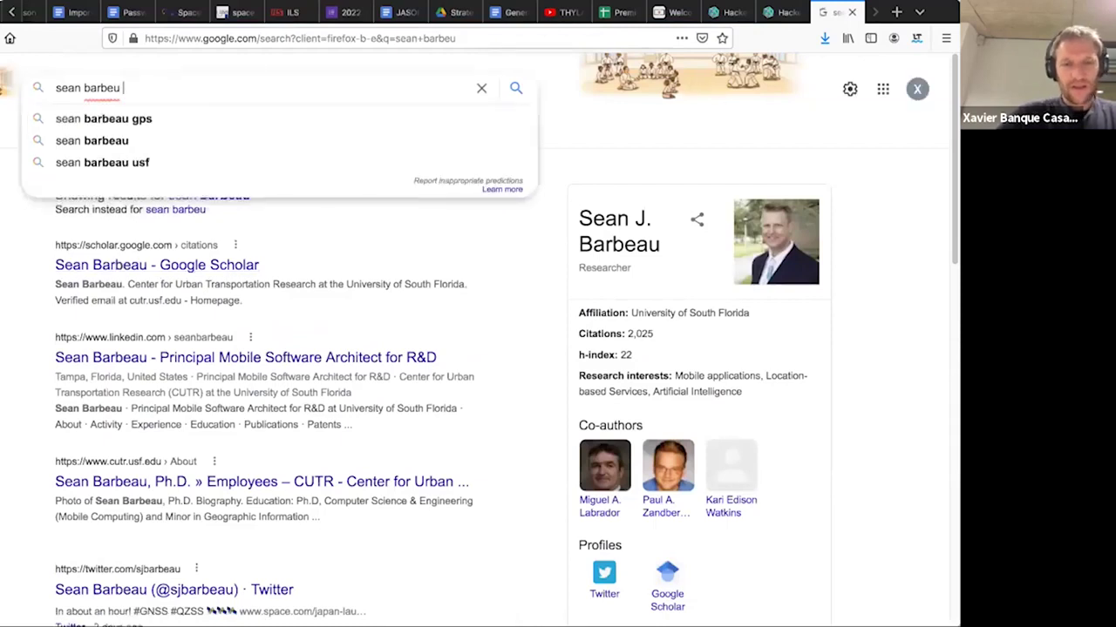
pyautogui.write('list of ')
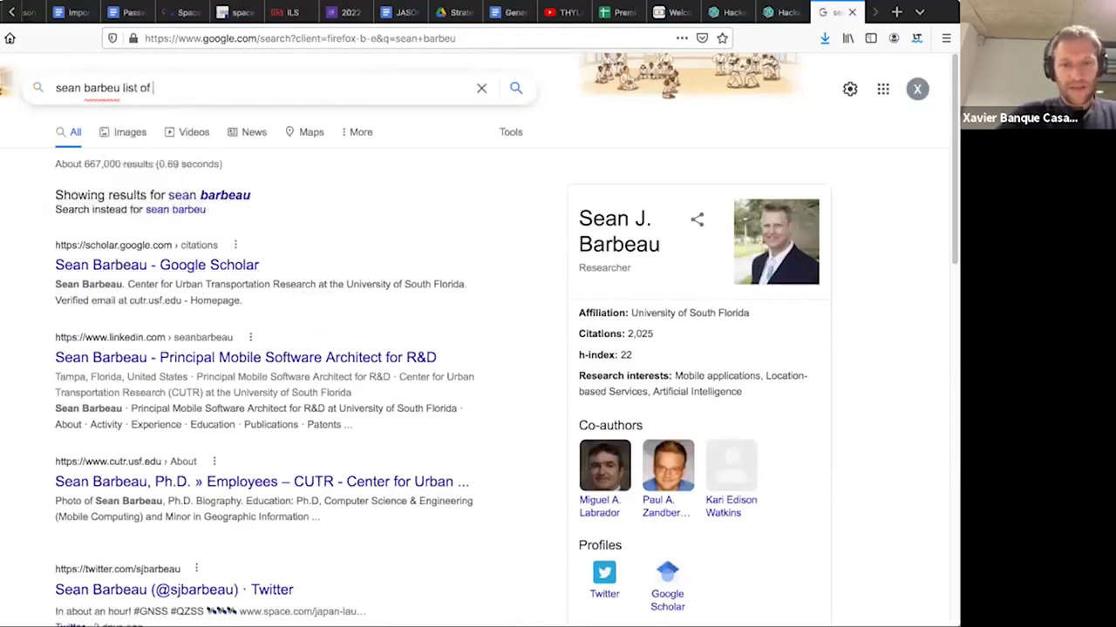
pyautogui.write('android')
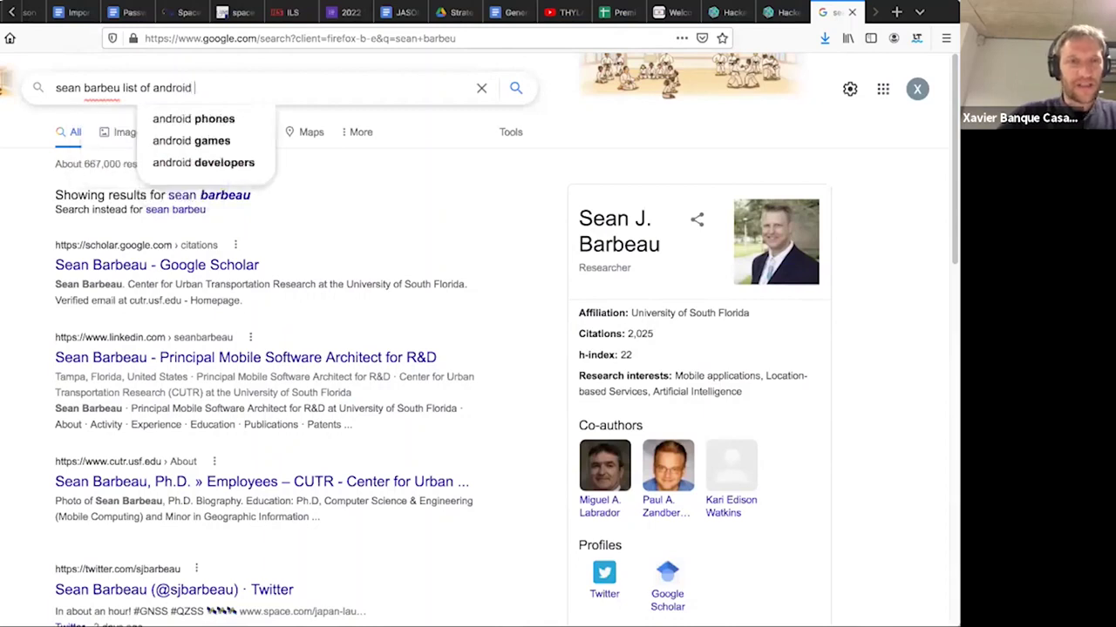
pyautogui.press('Return')
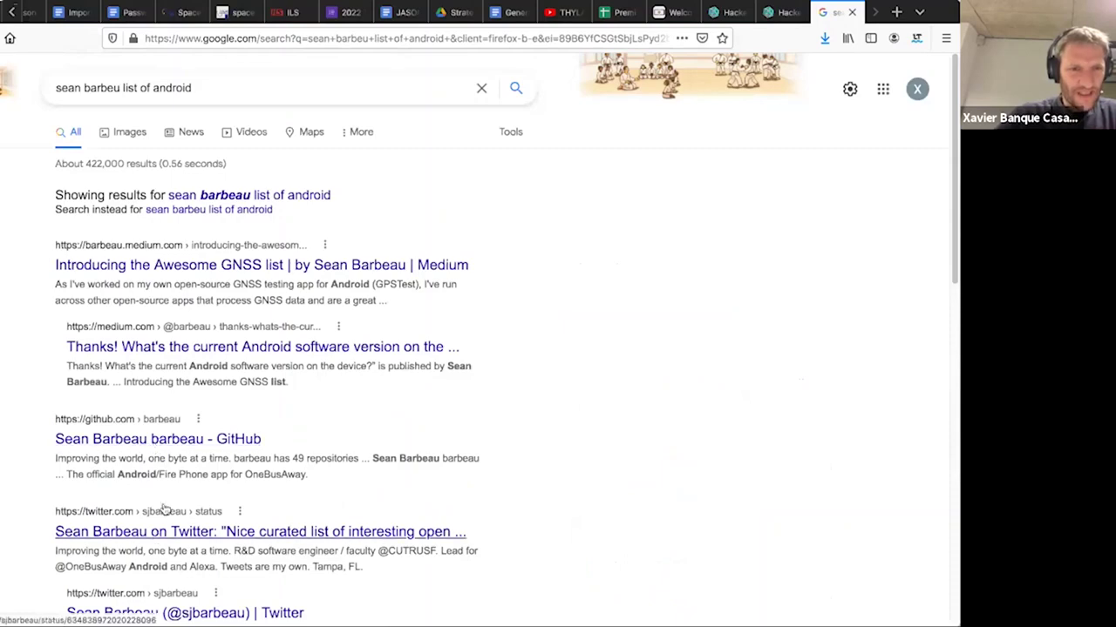
pyautogui.scroll(-5, 163, 510)
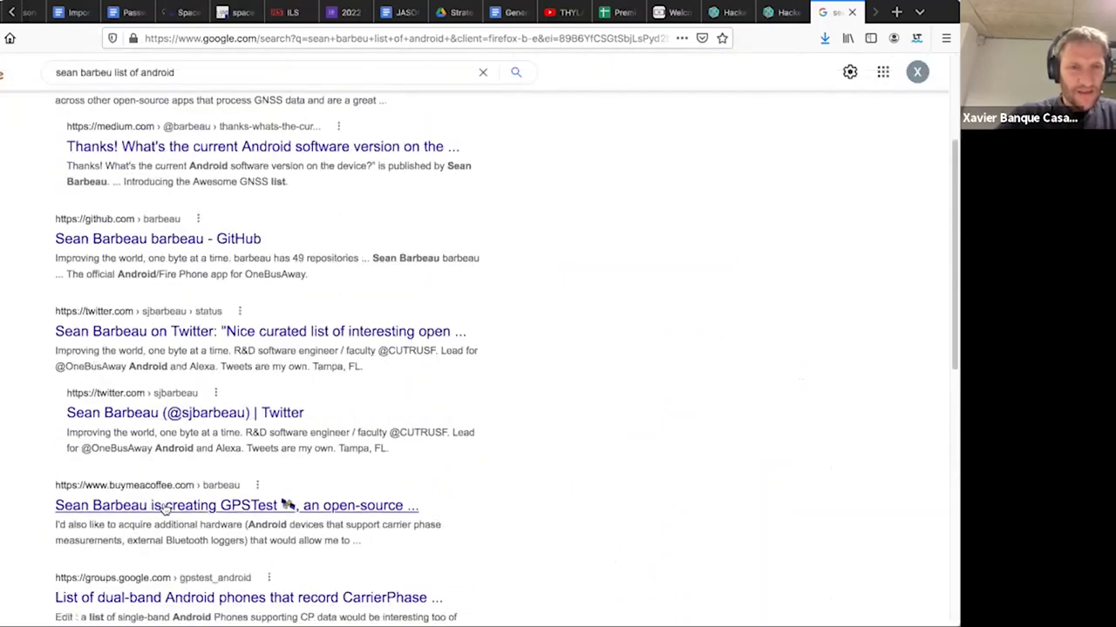
pyautogui.scroll(5, 163, 510)
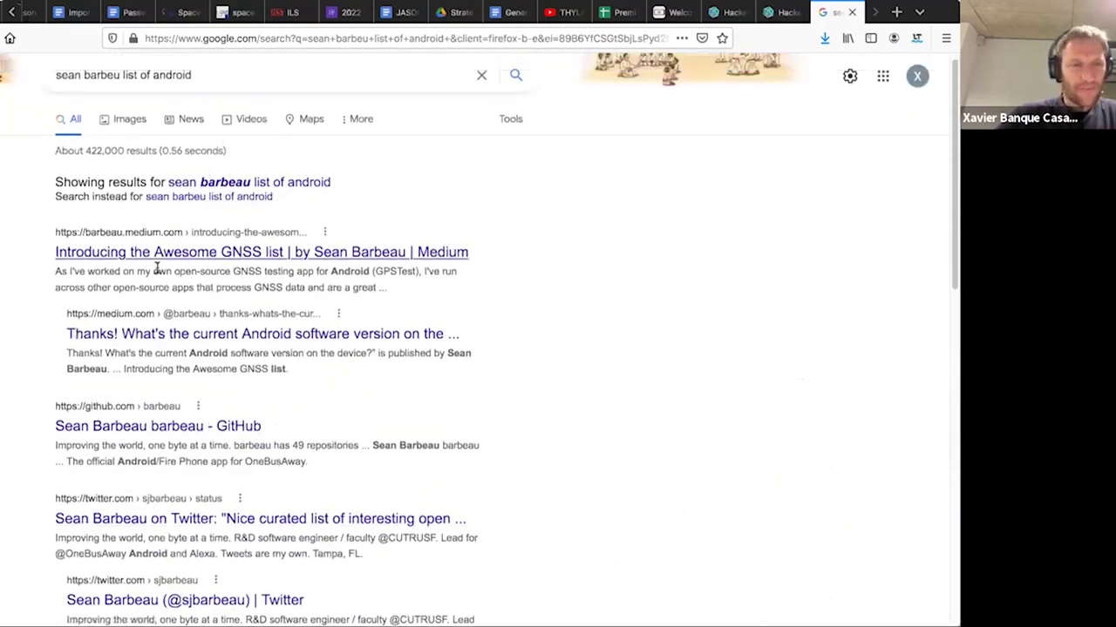
pyautogui.click(171, 258)
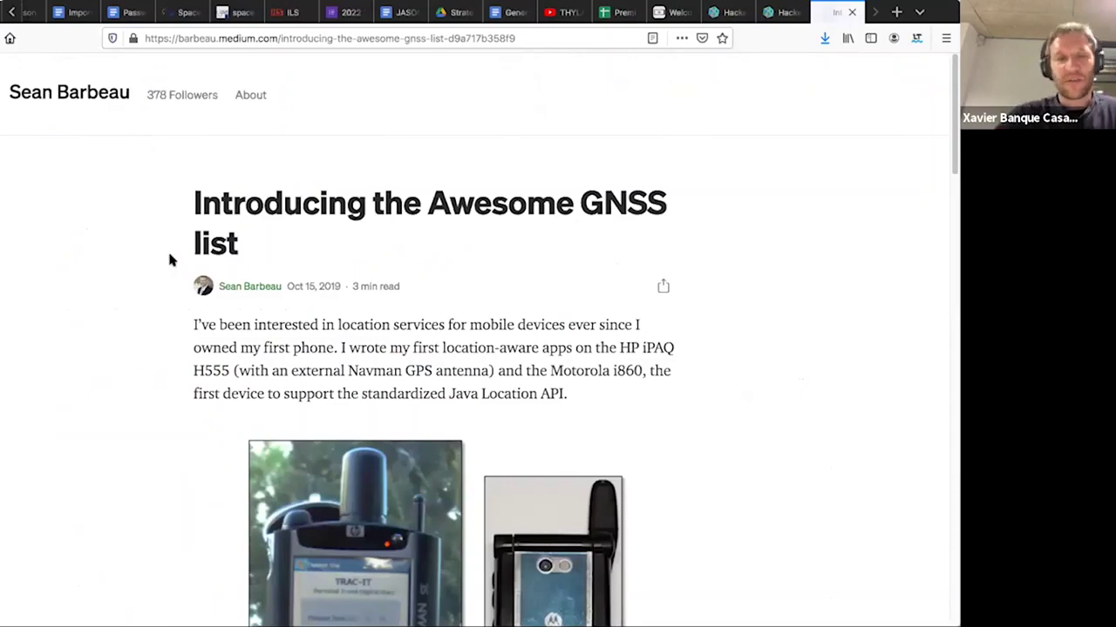
pyautogui.scroll(-2, 170, 259)
pyautogui.scroll(-15, 169, 260)
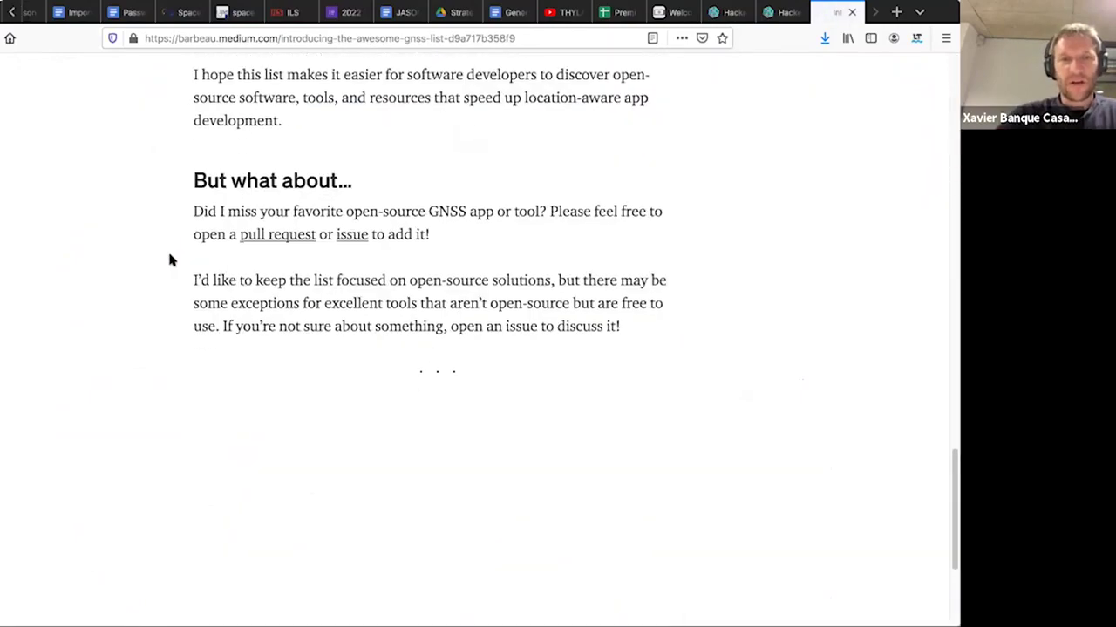
pyautogui.scroll(4, 170, 259)
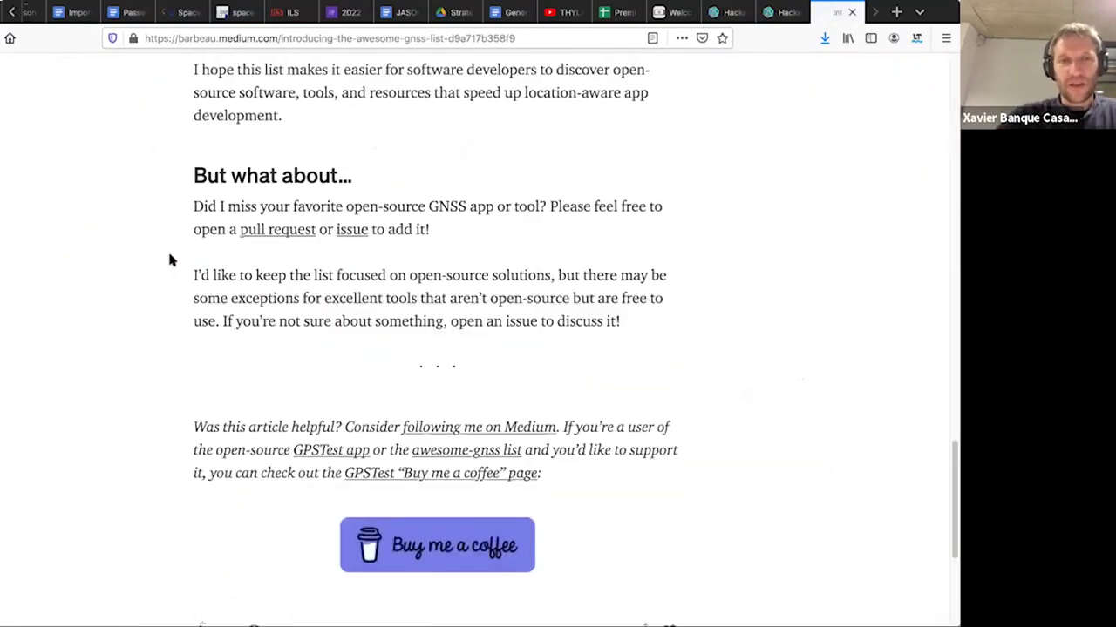
pyautogui.scroll(3, 171, 260)
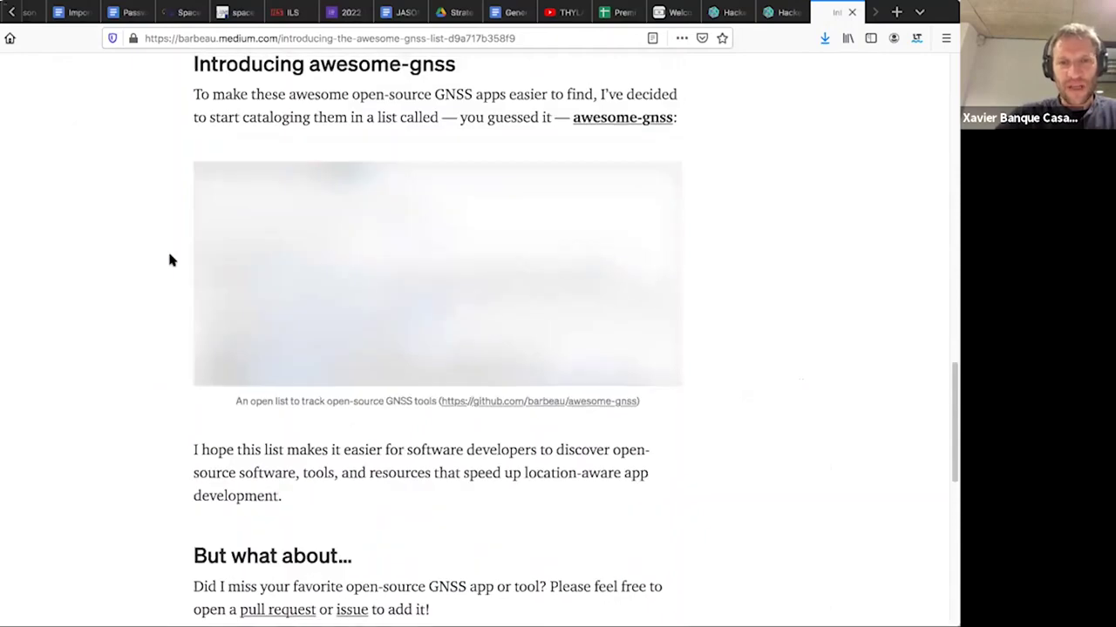
pyautogui.scroll(3, 170, 259)
pyautogui.scroll(10, 171, 259)
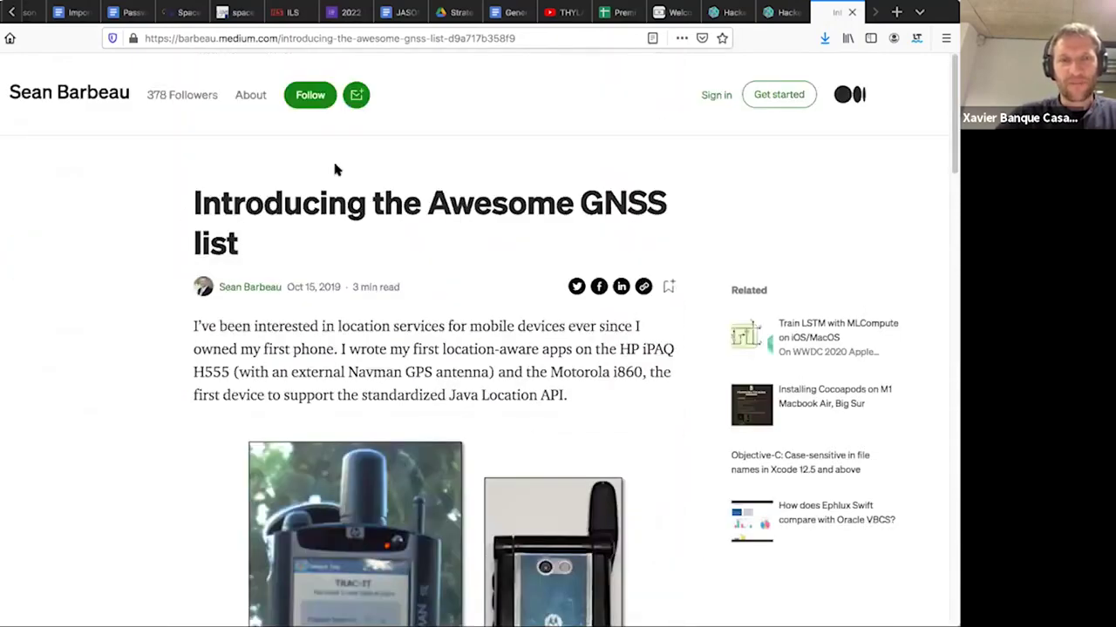
pyautogui.scroll(-2, 346, 228)
pyautogui.scroll(-10, 345, 228)
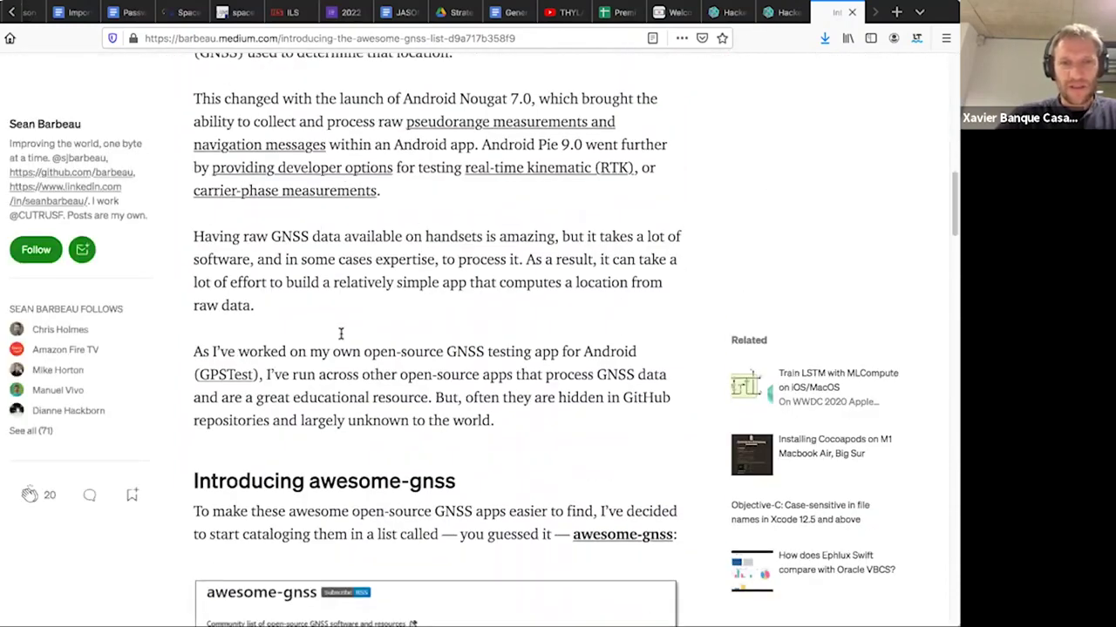
pyautogui.scroll(-3, 399, 346)
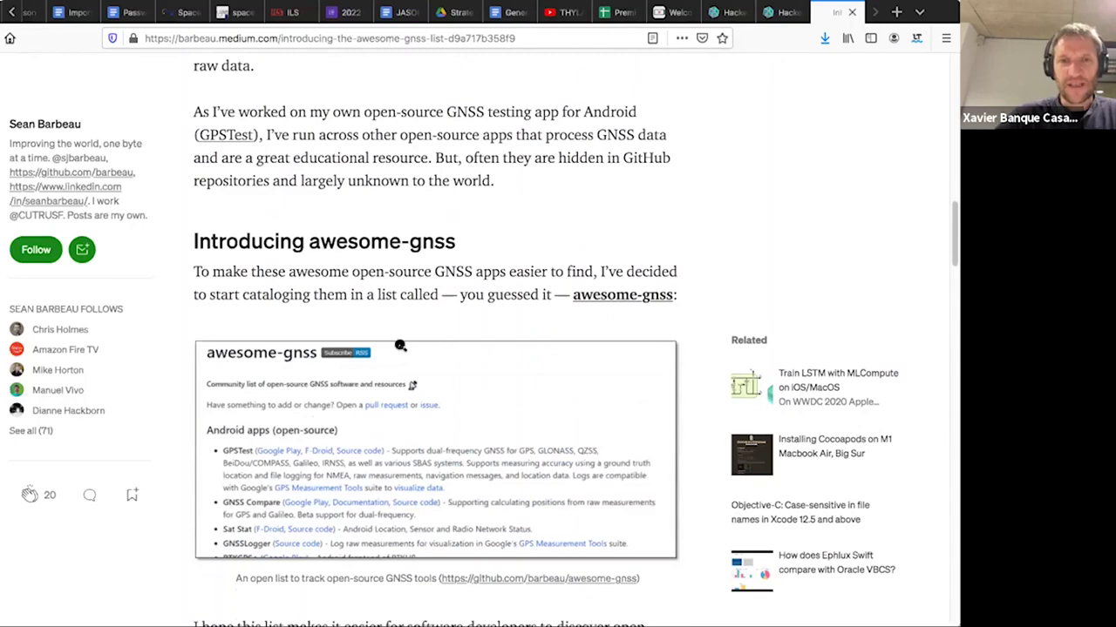
pyautogui.scroll(-5, 399, 346)
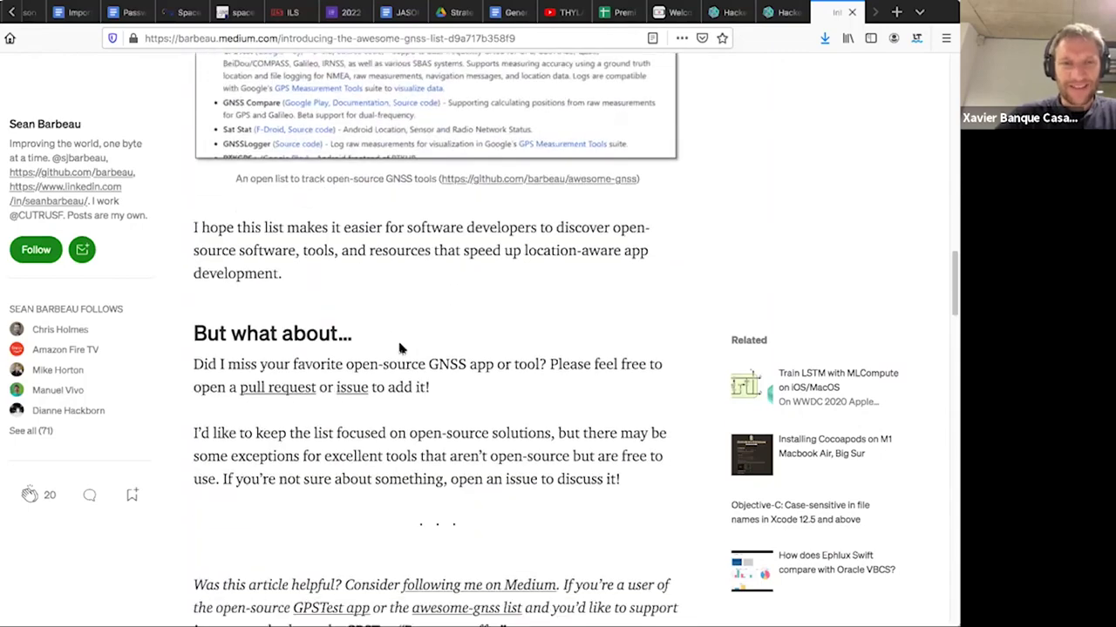
pyautogui.scroll(20, 468, 349)
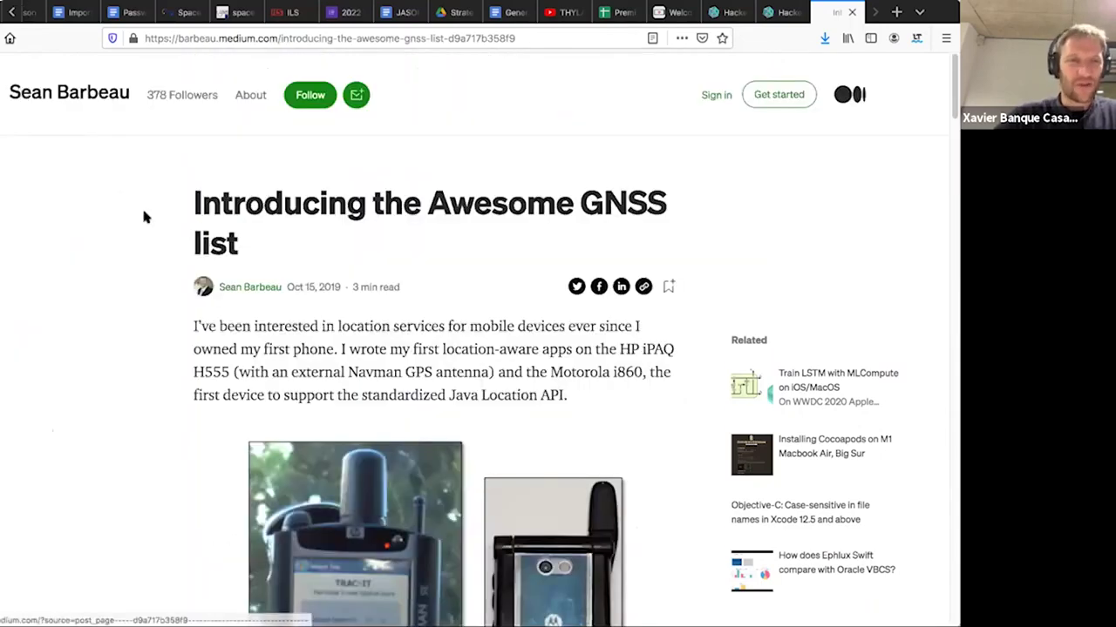
pyautogui.hotkey('alt', 'Left')
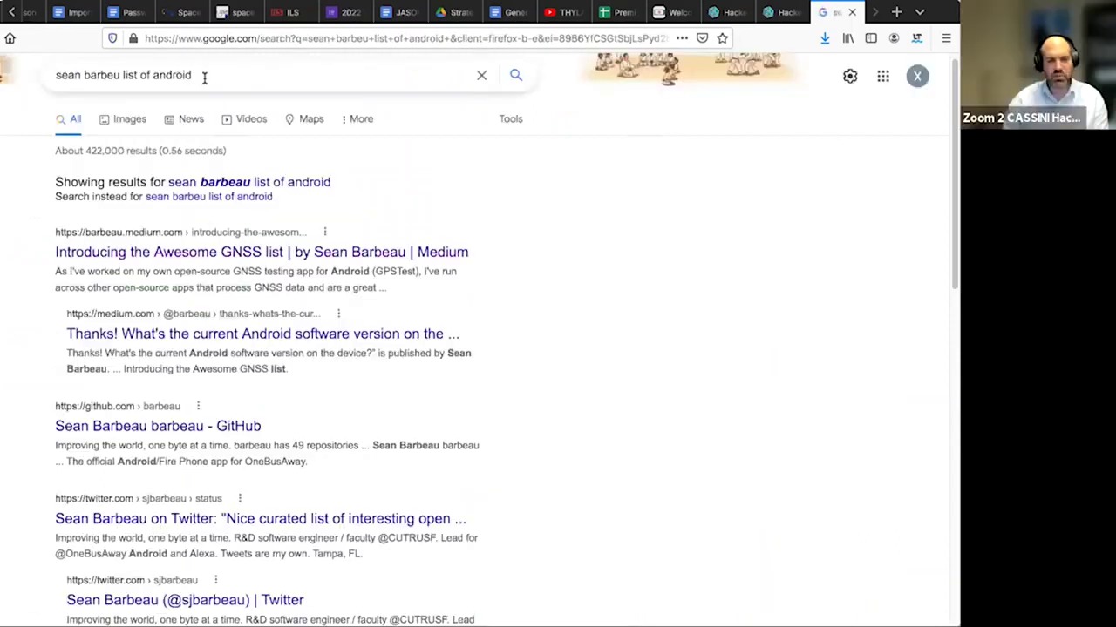
# - Replace 'list' with 'excel' in the query to search 'excel of android'
pyautogui.click(203, 76)
pyautogui.doubleClick(127, 75)
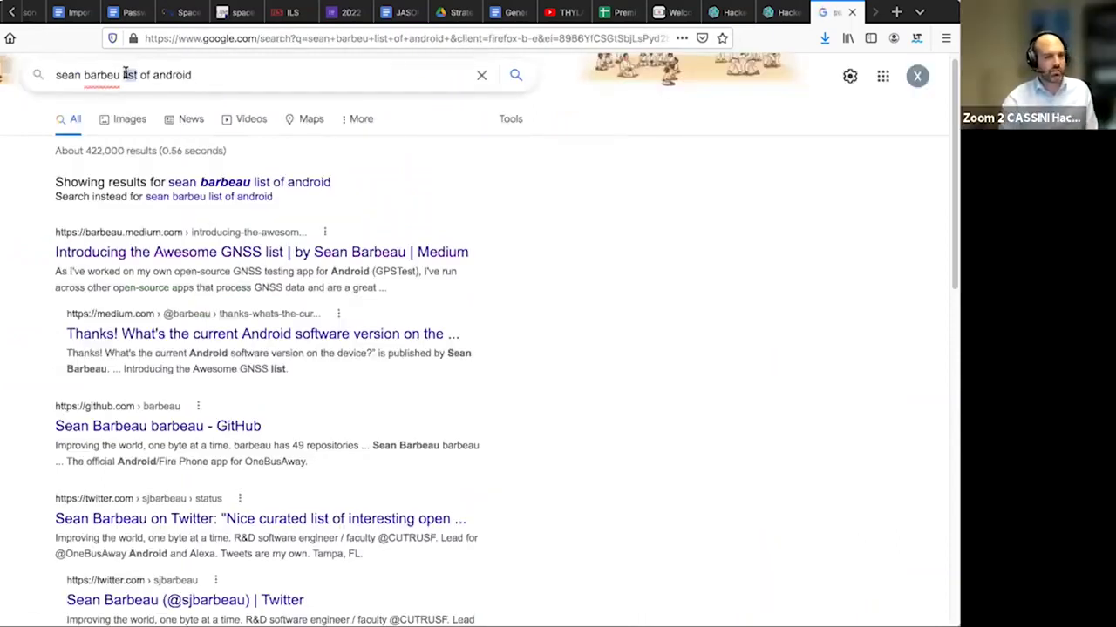
pyautogui.press('BackSpace')
pyautogui.write('excel')
pyautogui.press('Return')
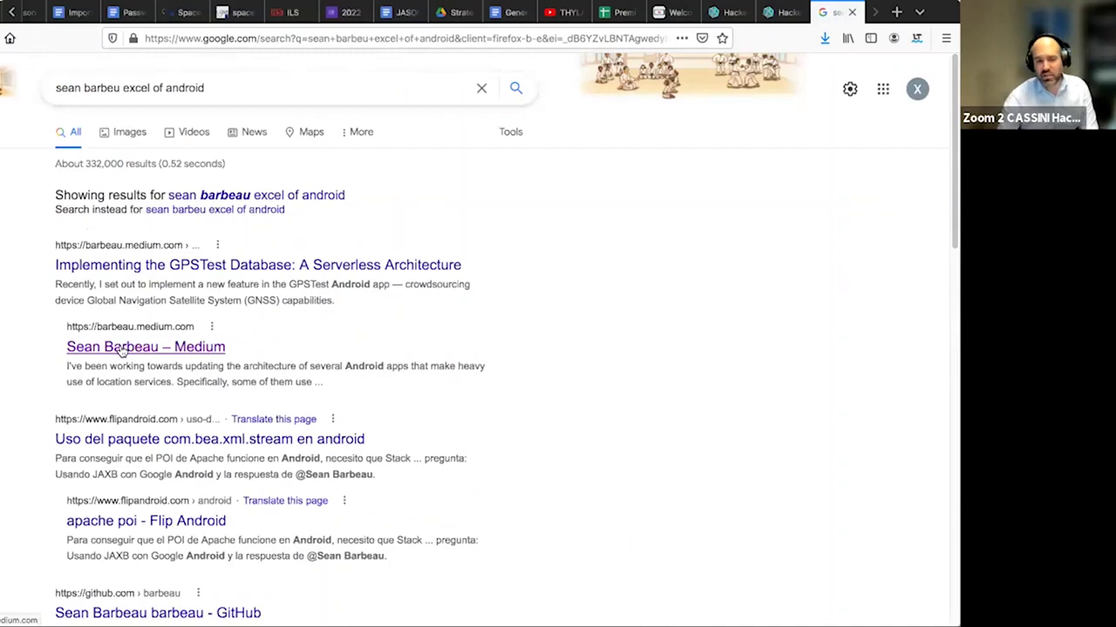
# - Browse the author's Medium blog posts, then close that tab to return to the JASON coverage page
pyautogui.click(122, 349)
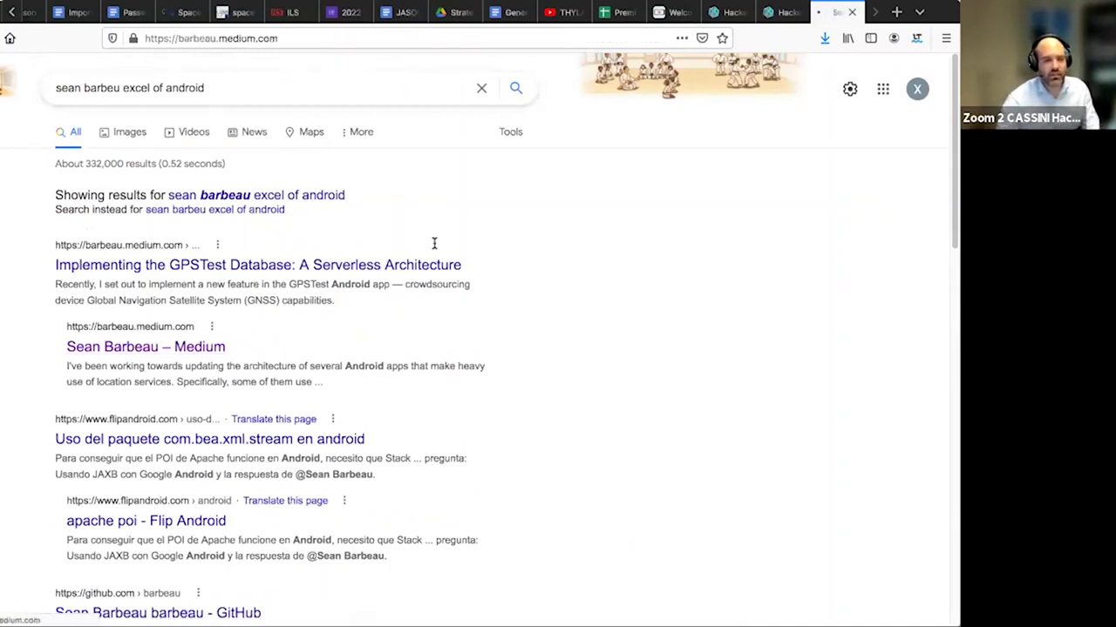
pyautogui.scroll(-10, 335, 396)
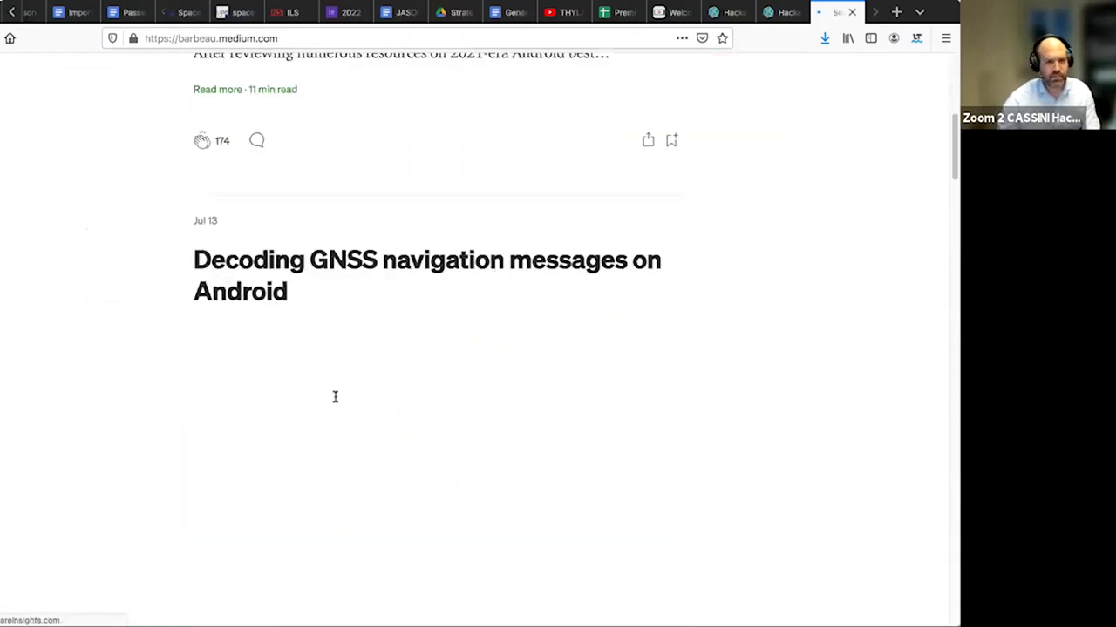
pyautogui.scroll(10, 331, 381)
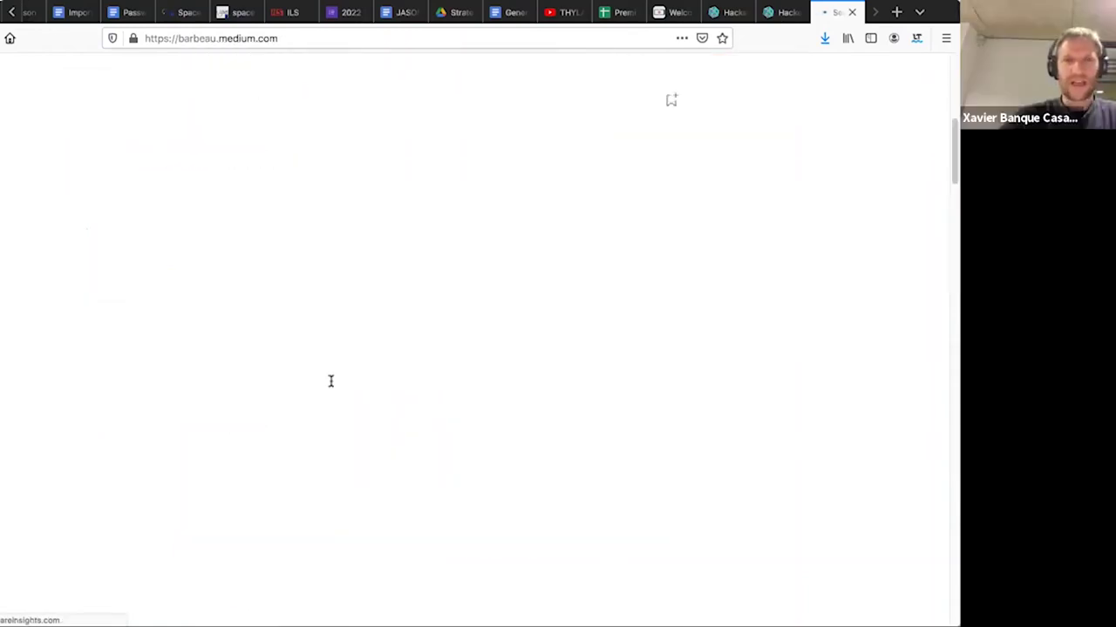
pyautogui.scroll(-3, 330, 381)
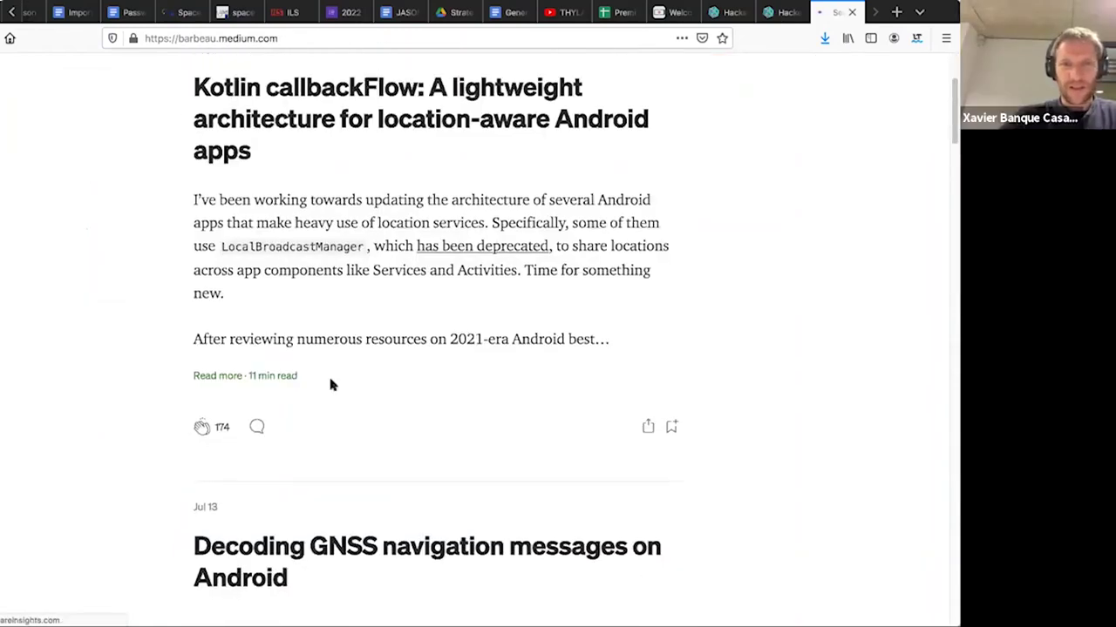
pyautogui.scroll(-5, 330, 381)
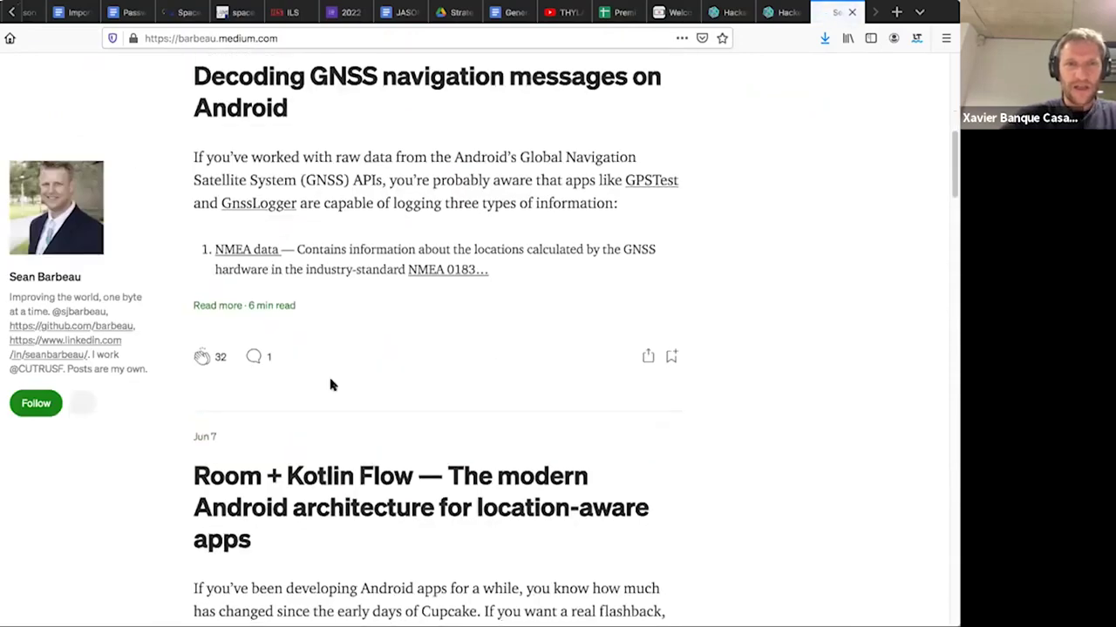
pyautogui.scroll(-10, 330, 385)
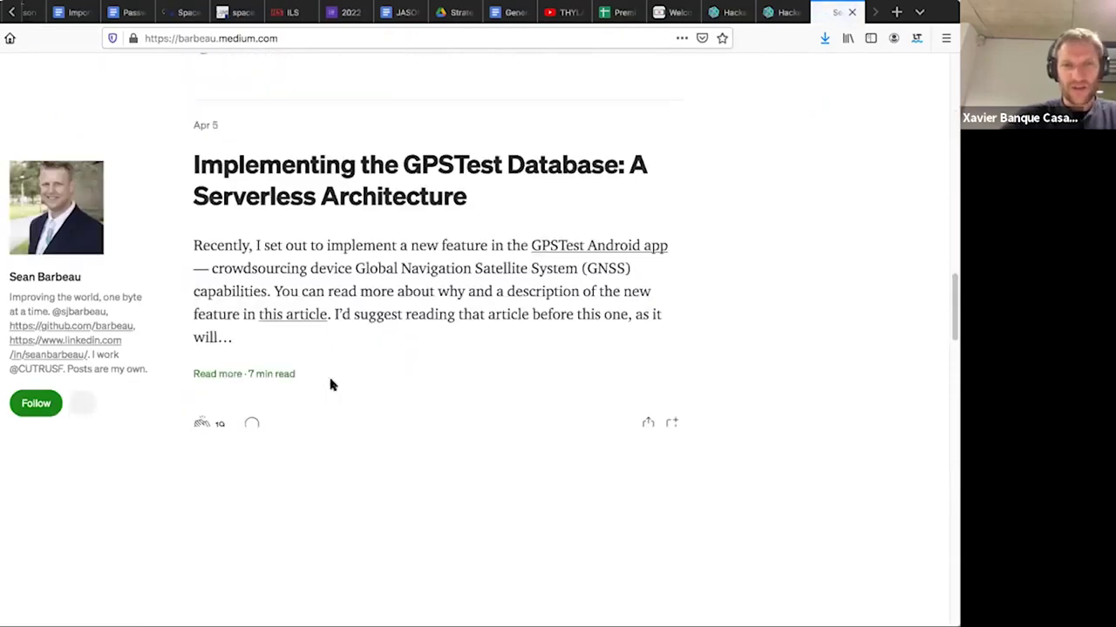
pyautogui.scroll(15, 331, 385)
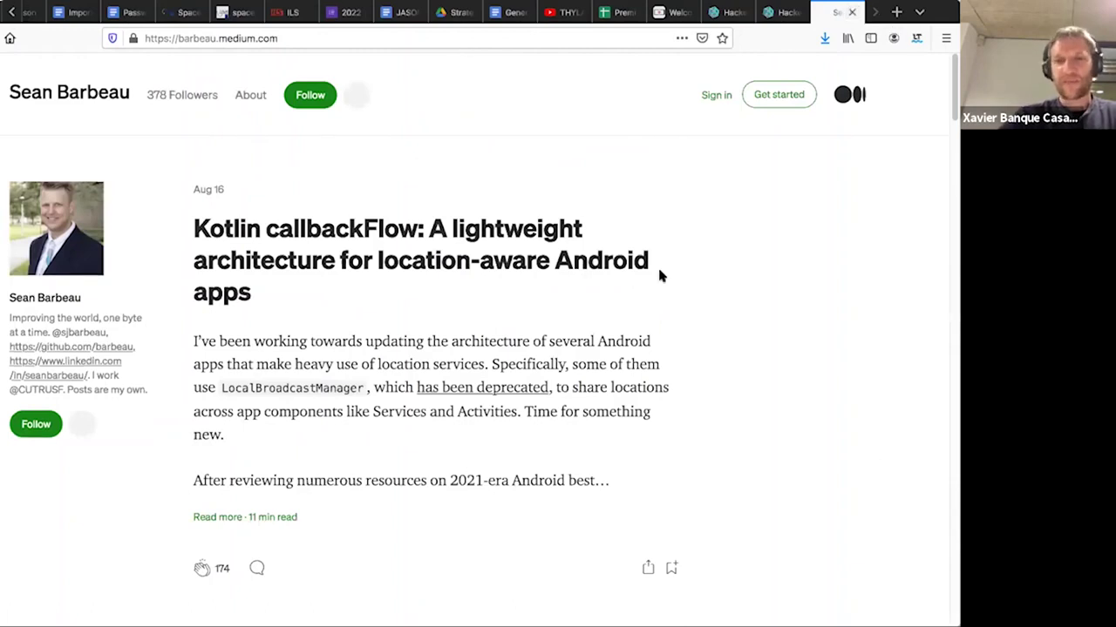
pyautogui.hotkey('ctrl', 'w')
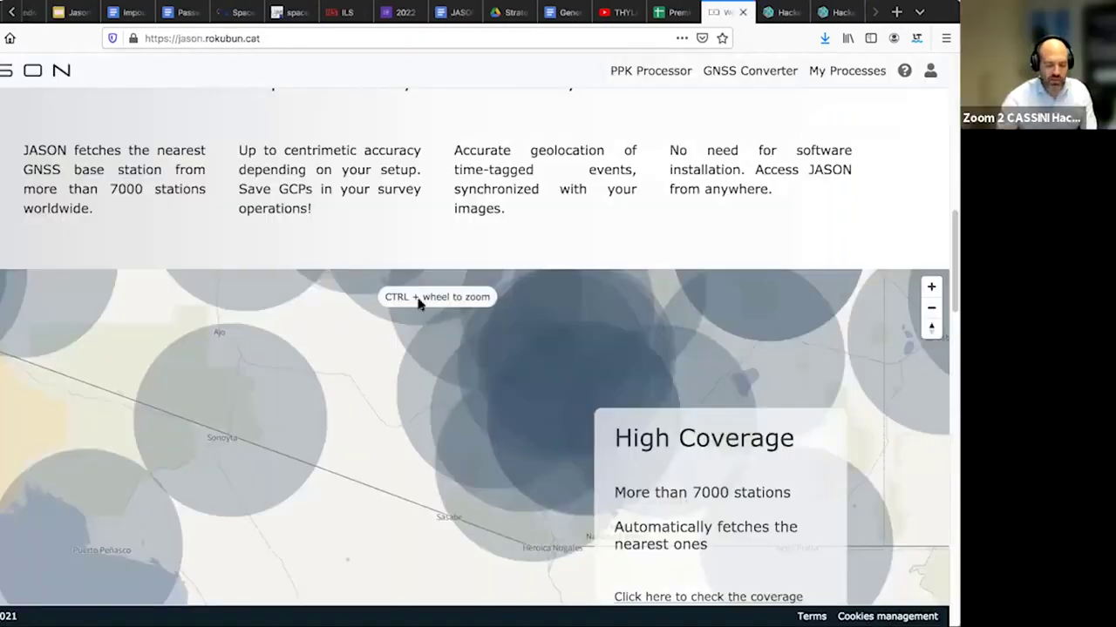